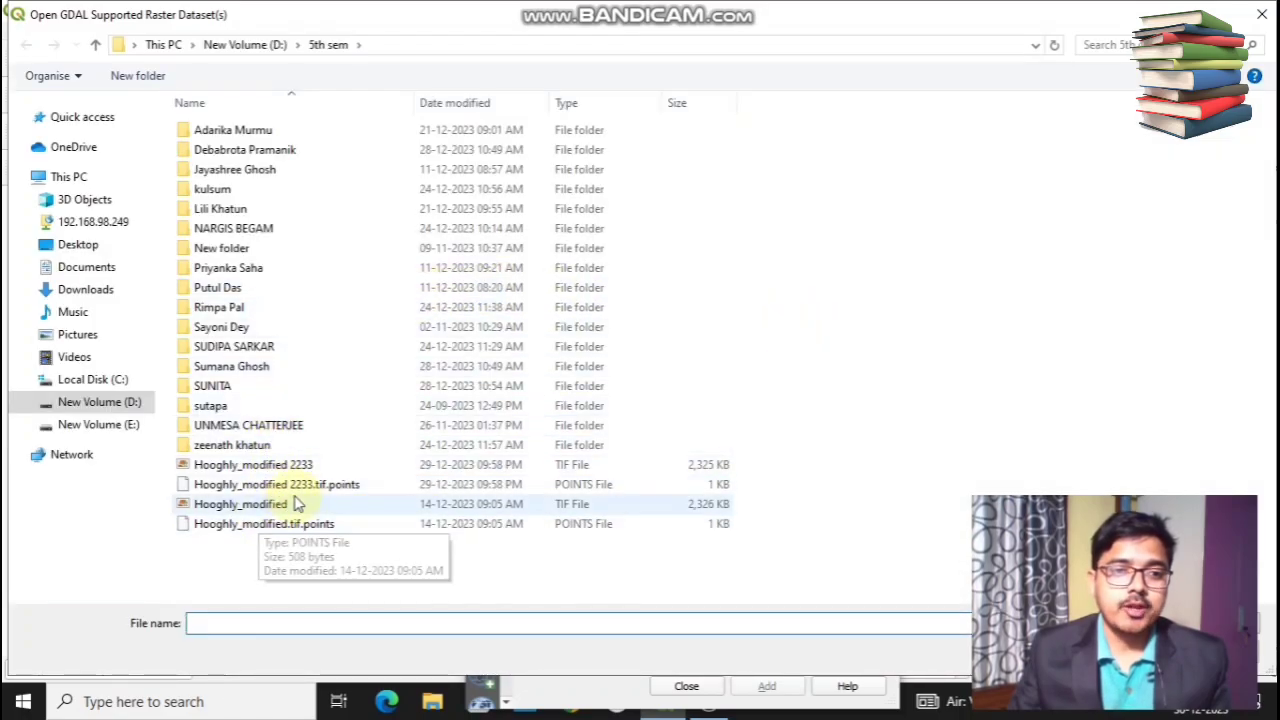
Add the raster Hooghly_modified 2233.tif from the 5th sem folder to the project
left_click(300, 465)
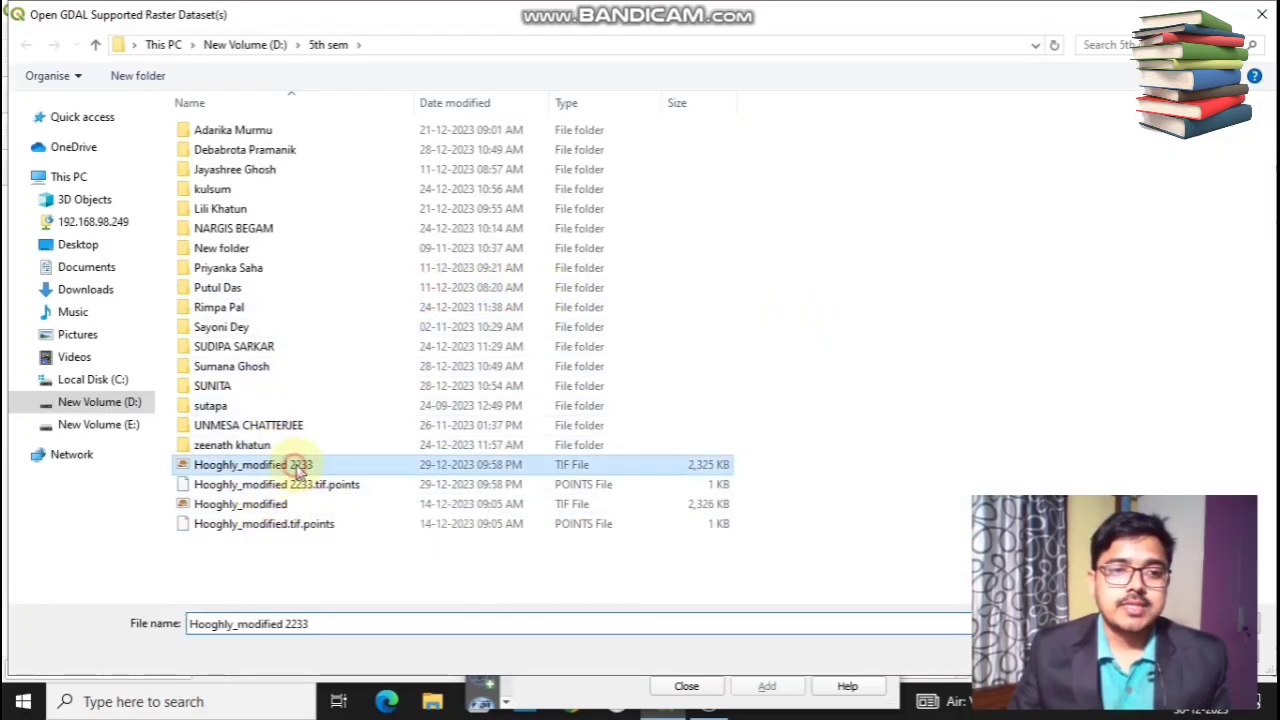
key("Return")
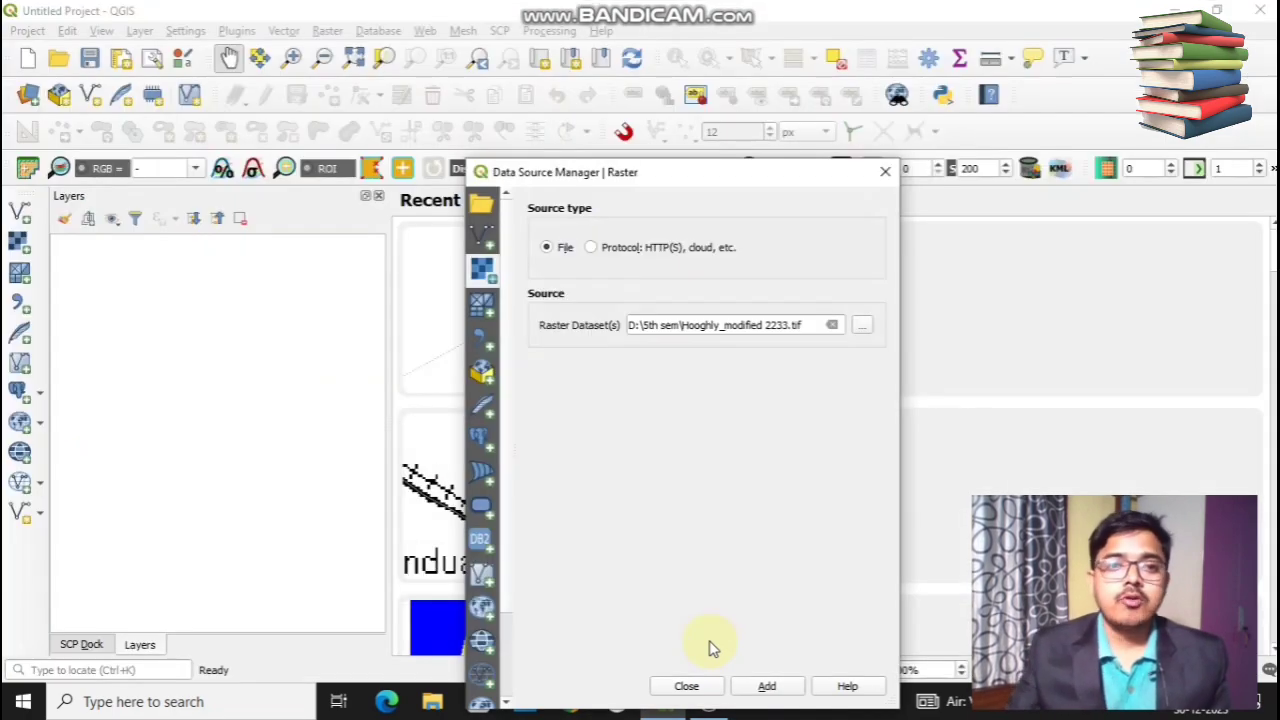
left_click(762, 690)
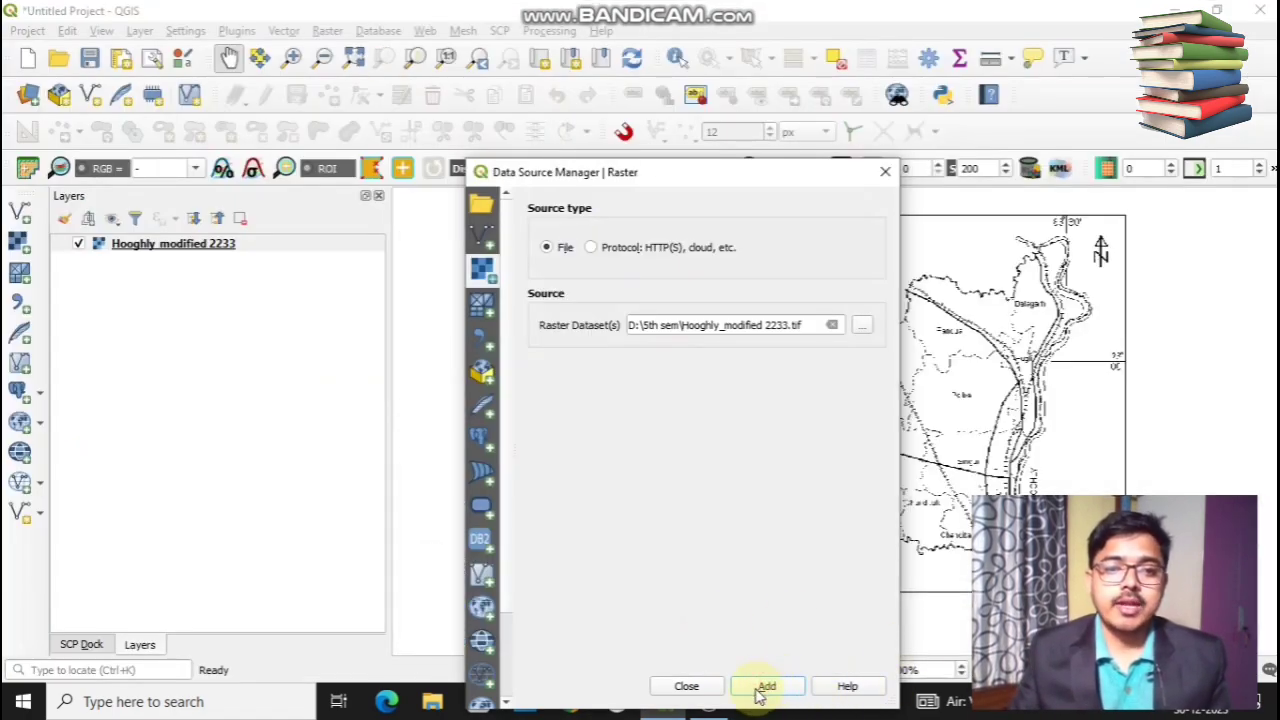
left_click(690, 688)
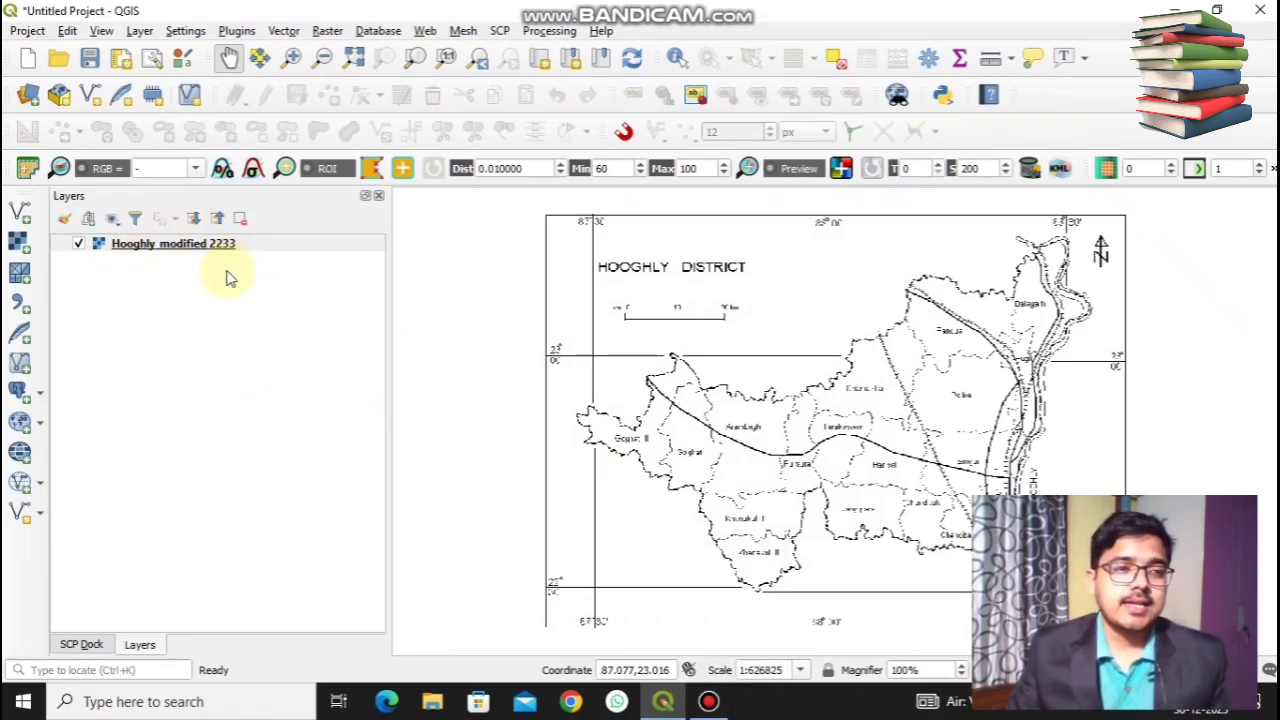
Start a new shapefile layer with the file name area and Polygon geometry
left_click(20, 514)
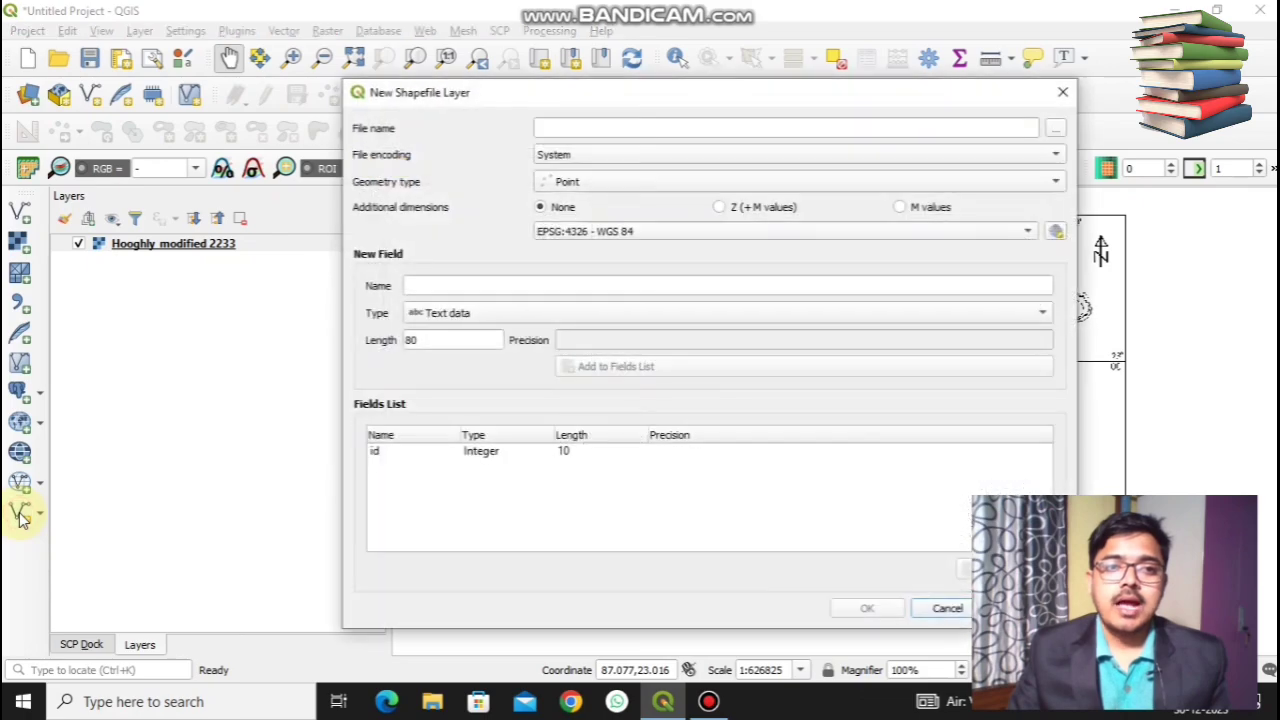
left_click_drag(662, 92, 495, 48)
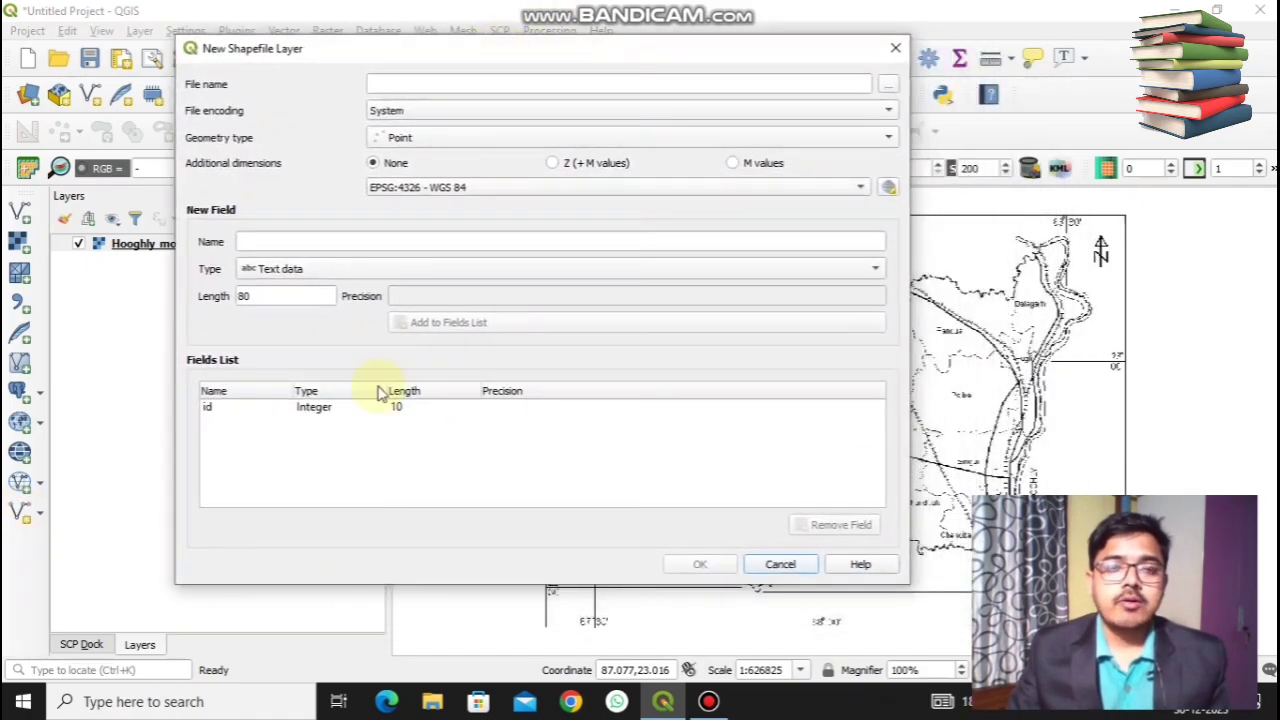
left_click(420, 86)
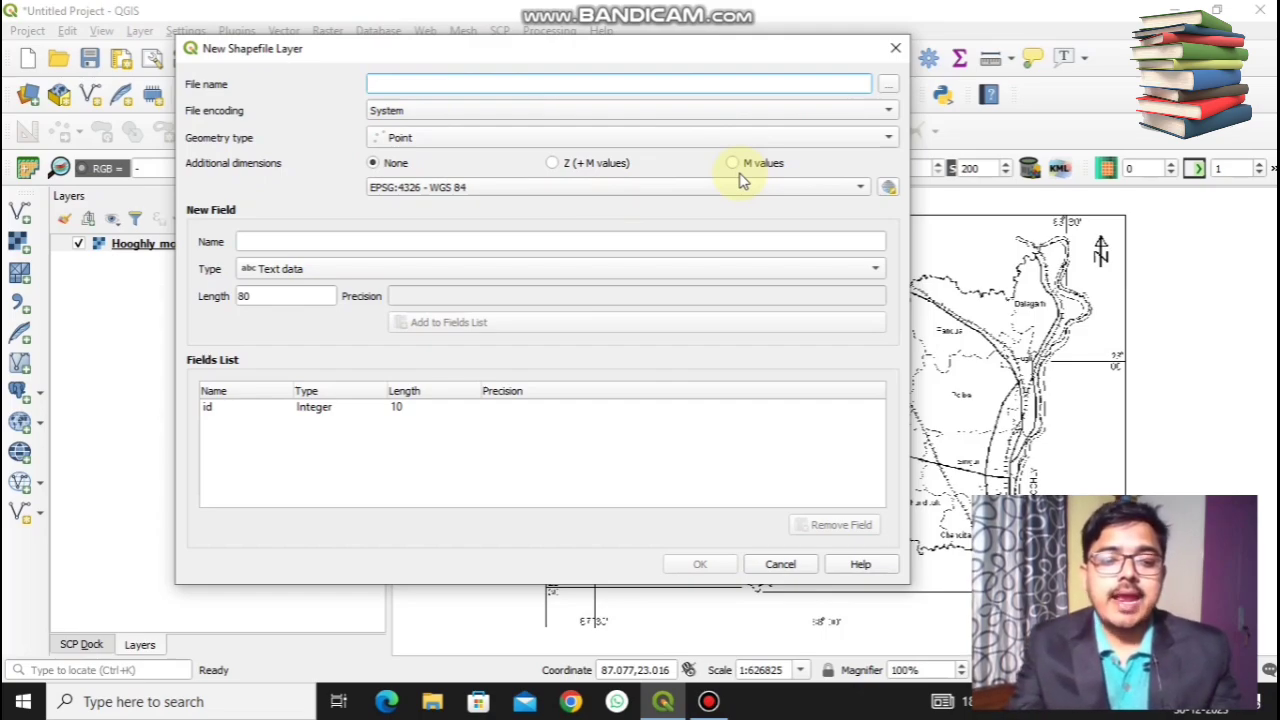
type("area")
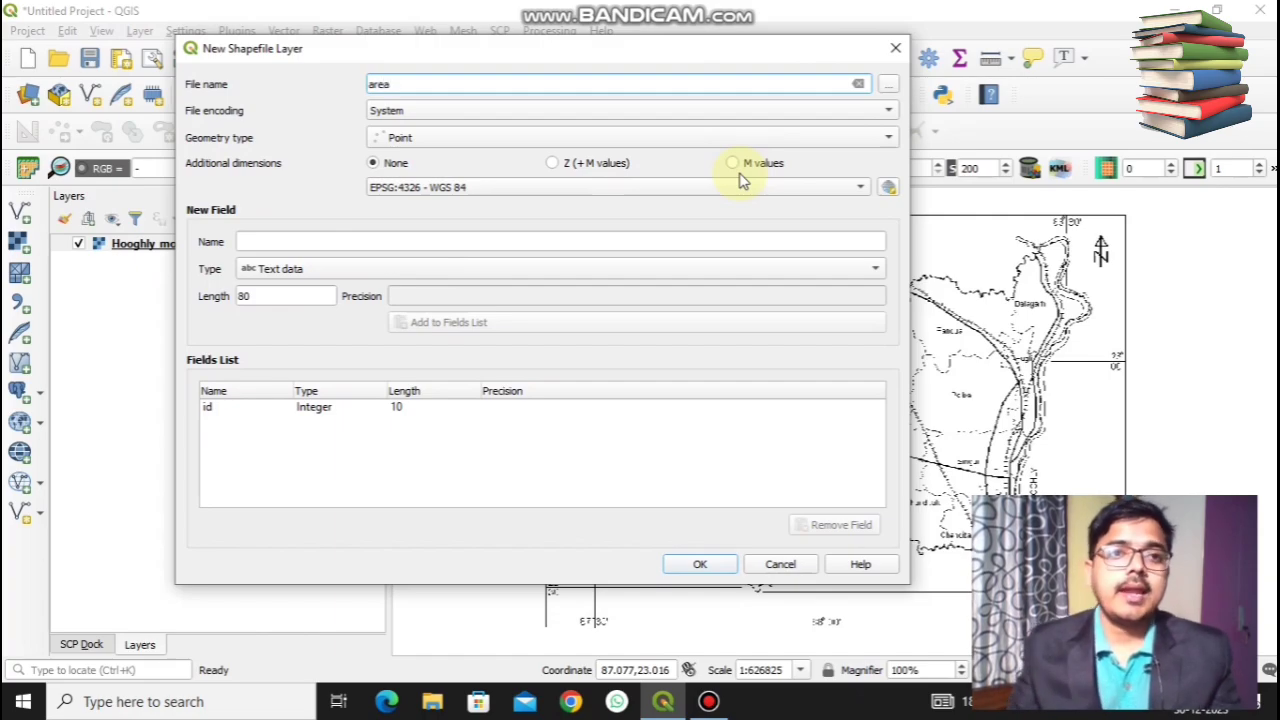
left_click(888, 140)
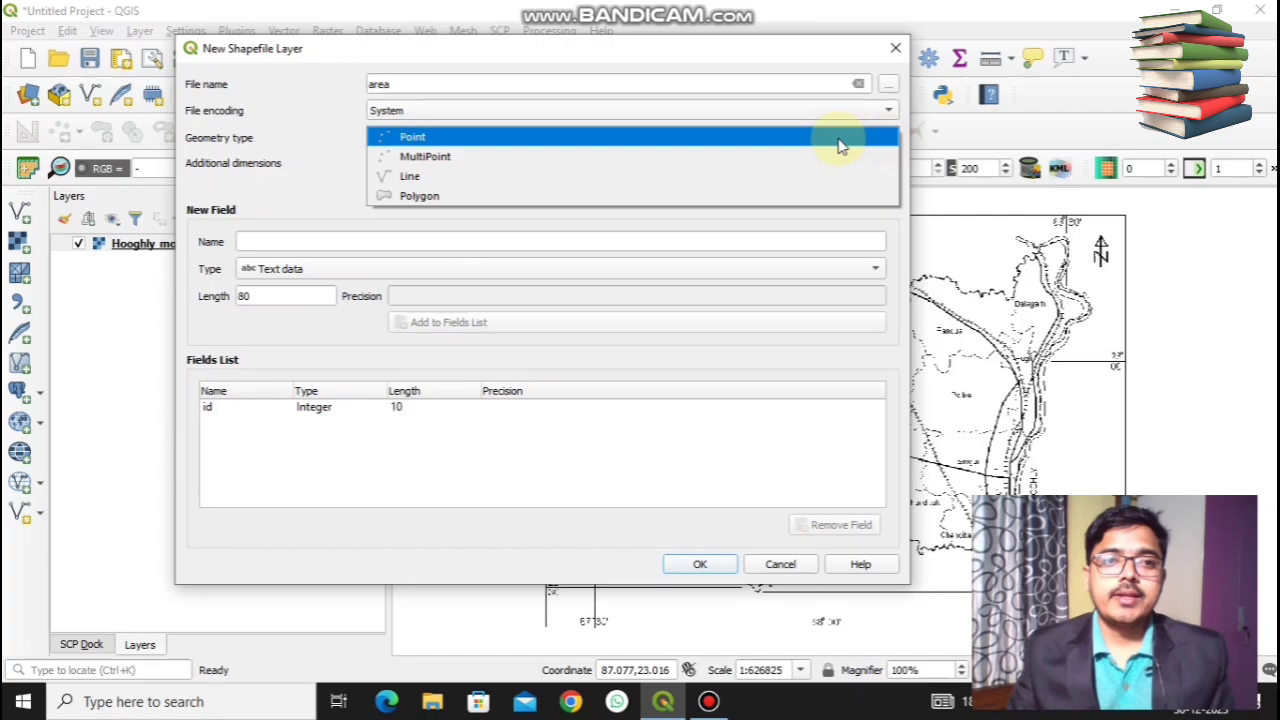
left_click(509, 198)
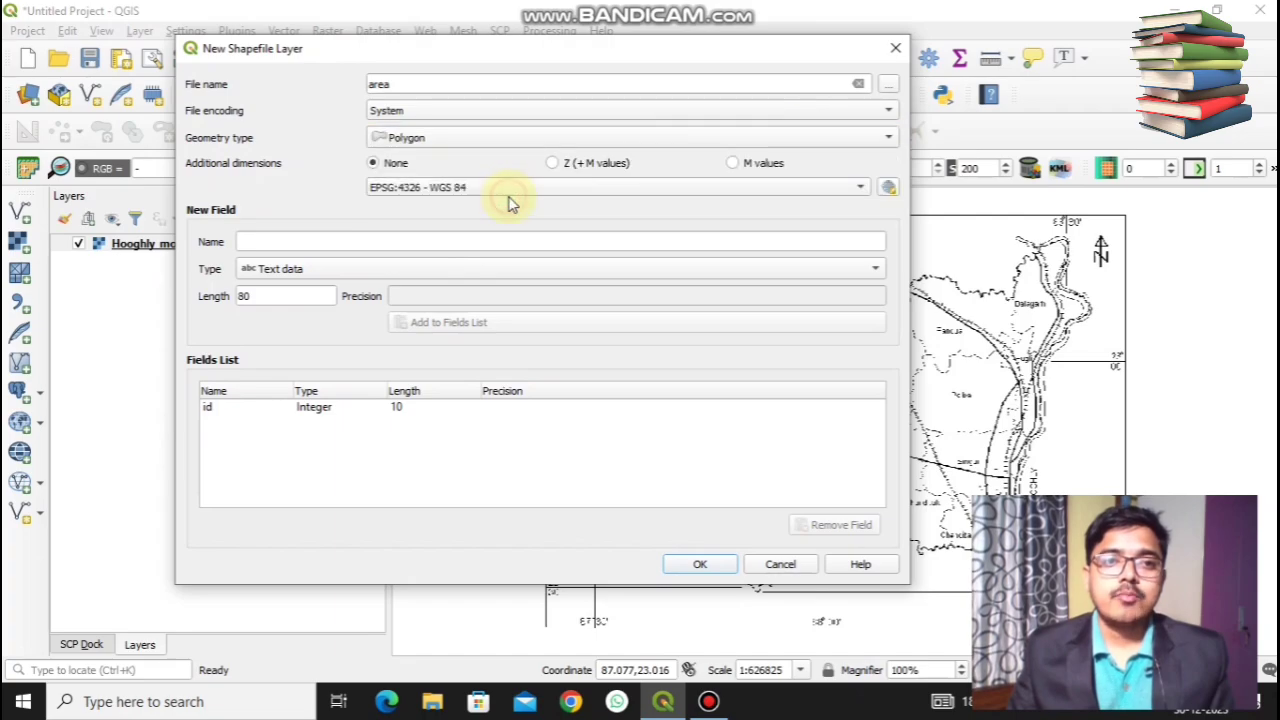
Add a text field named block to the fields list and create the shapefile layer
left_click(304, 243)
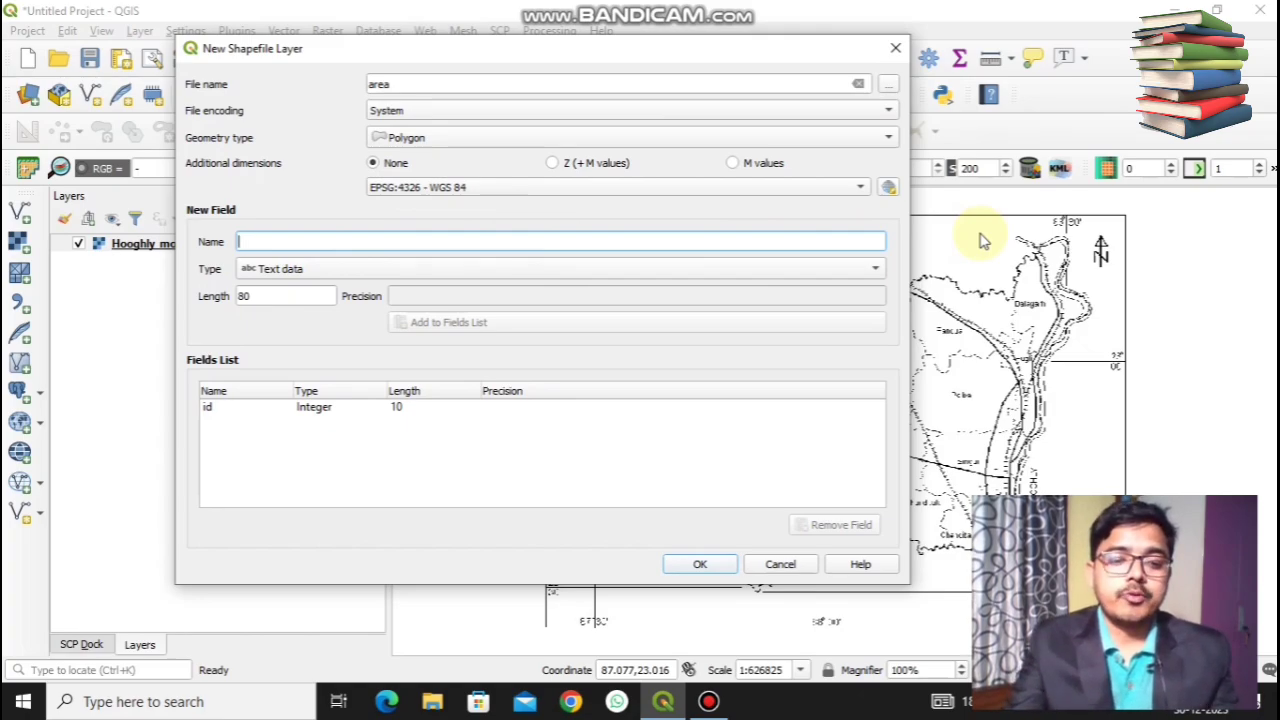
type("block")
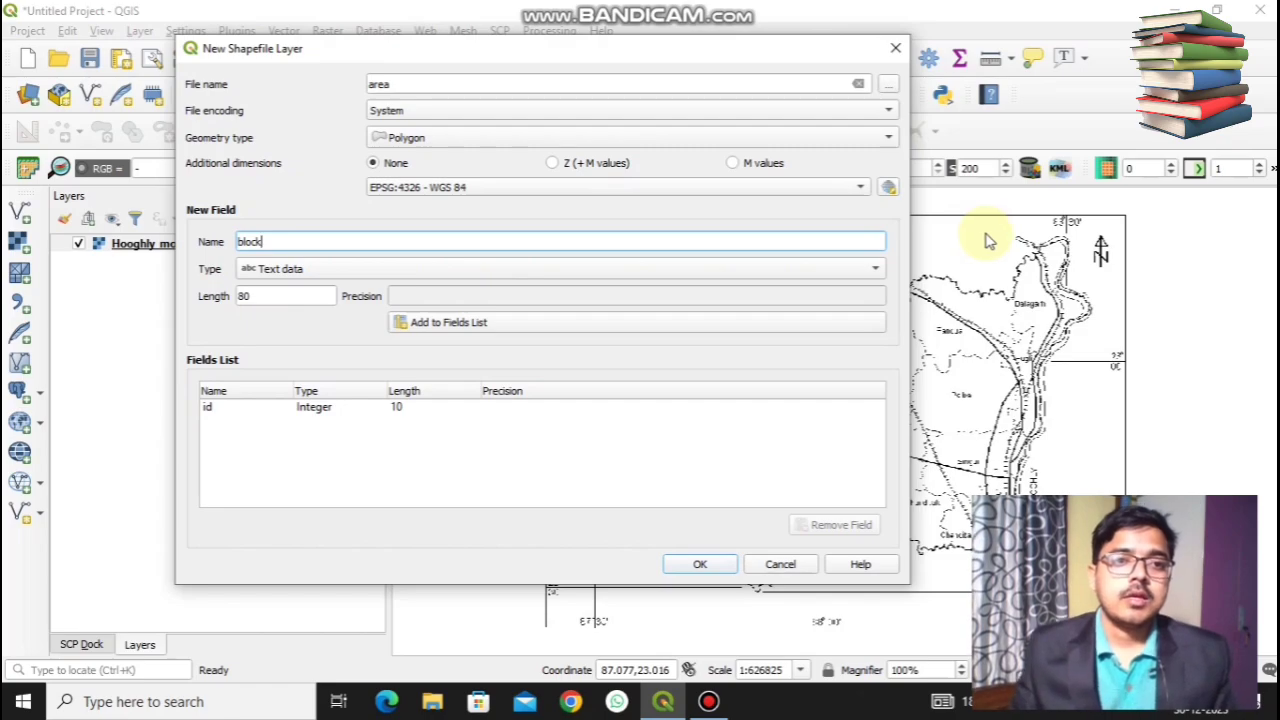
left_click(488, 334)
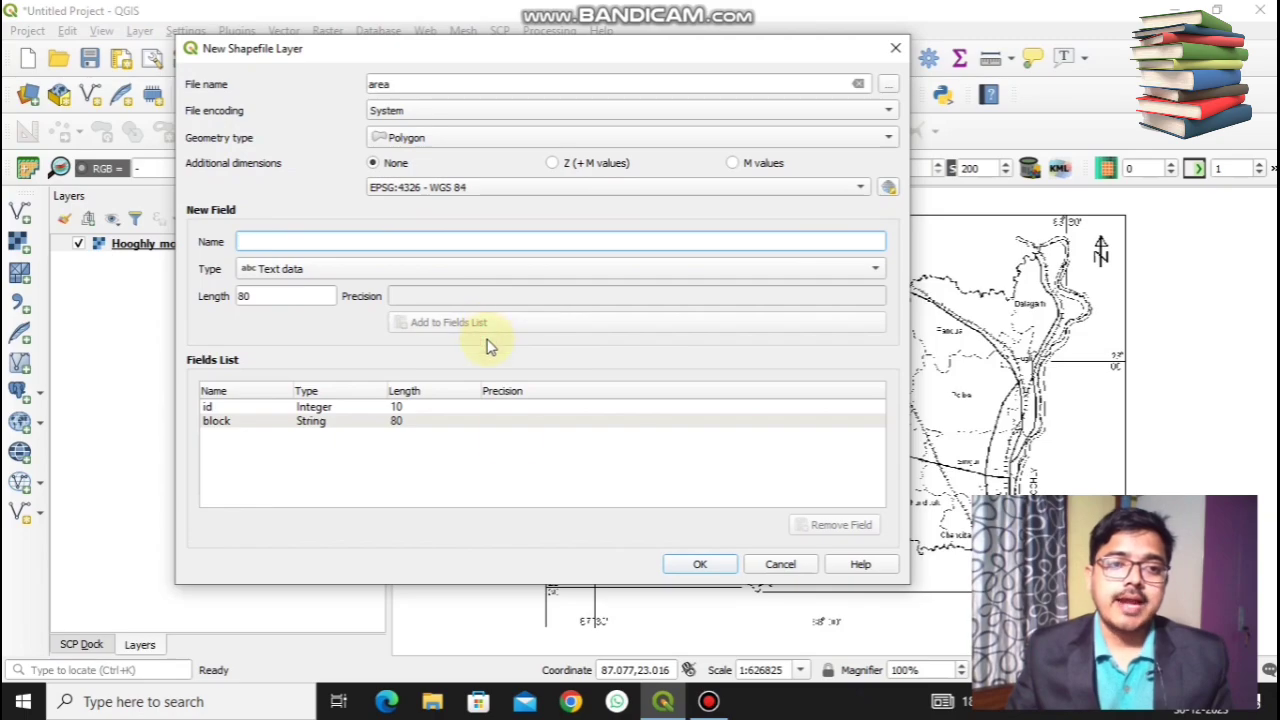
left_click(700, 564)
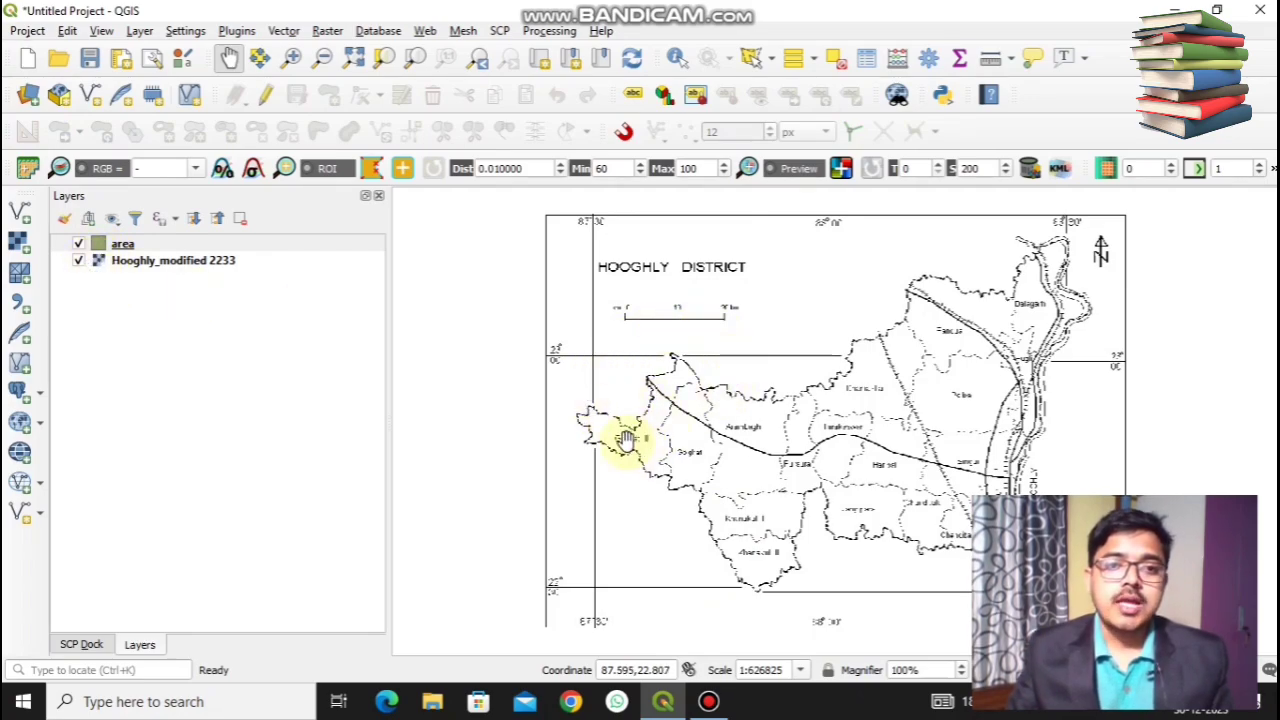
Put the area layer into editing mode, ready for adding polygon features around the Goghat II block
scroll(612, 428, "up", 1)
scroll(740, 397, "up", 1)
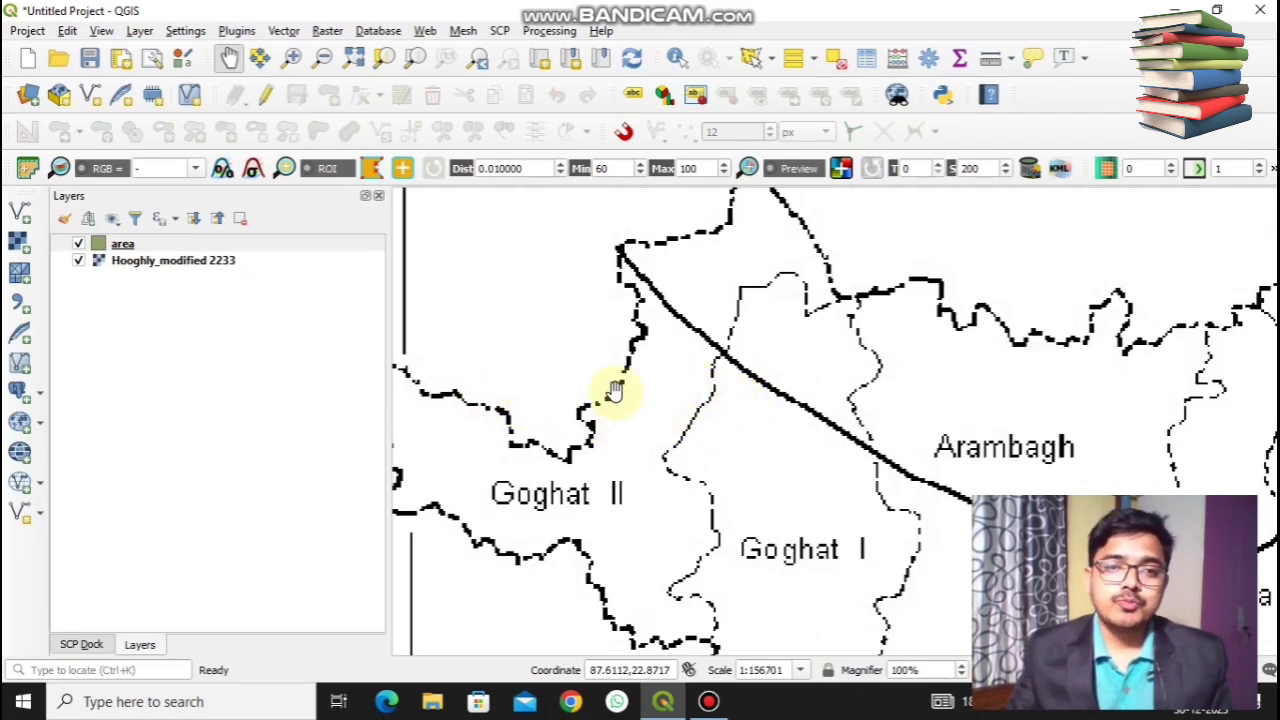
left_click_drag(573, 310, 609, 389)
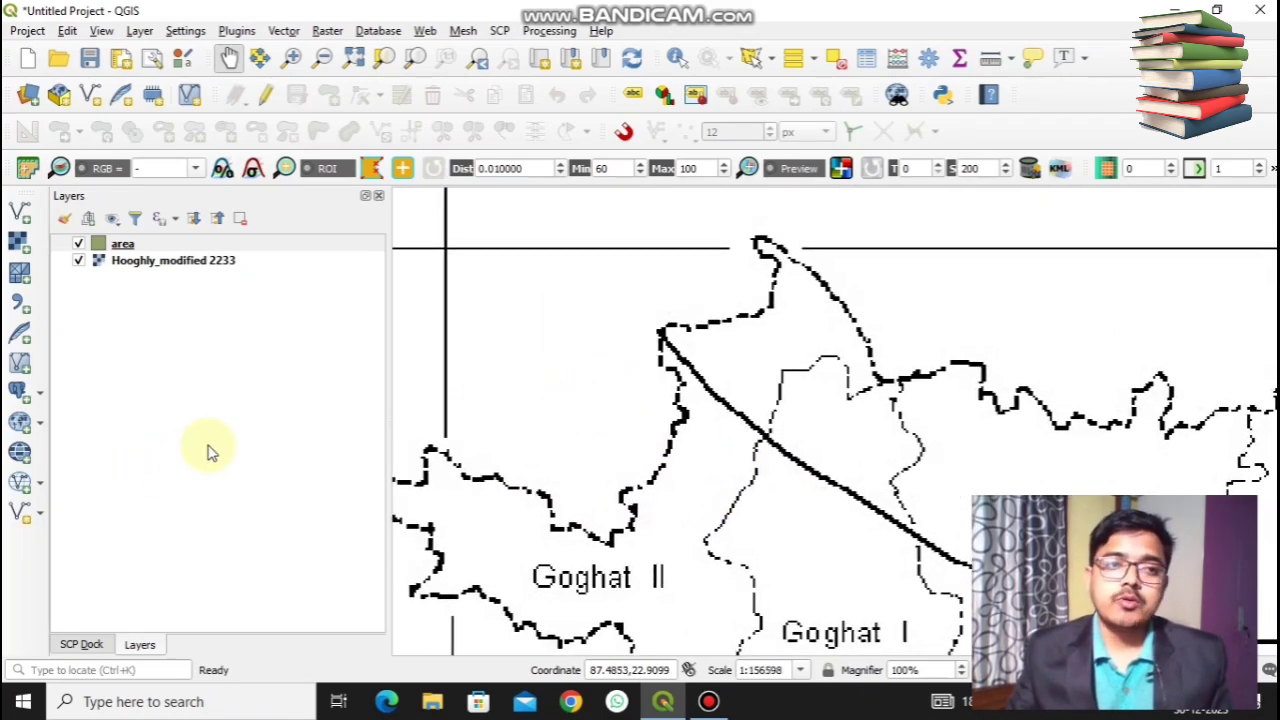
left_click(122, 245)
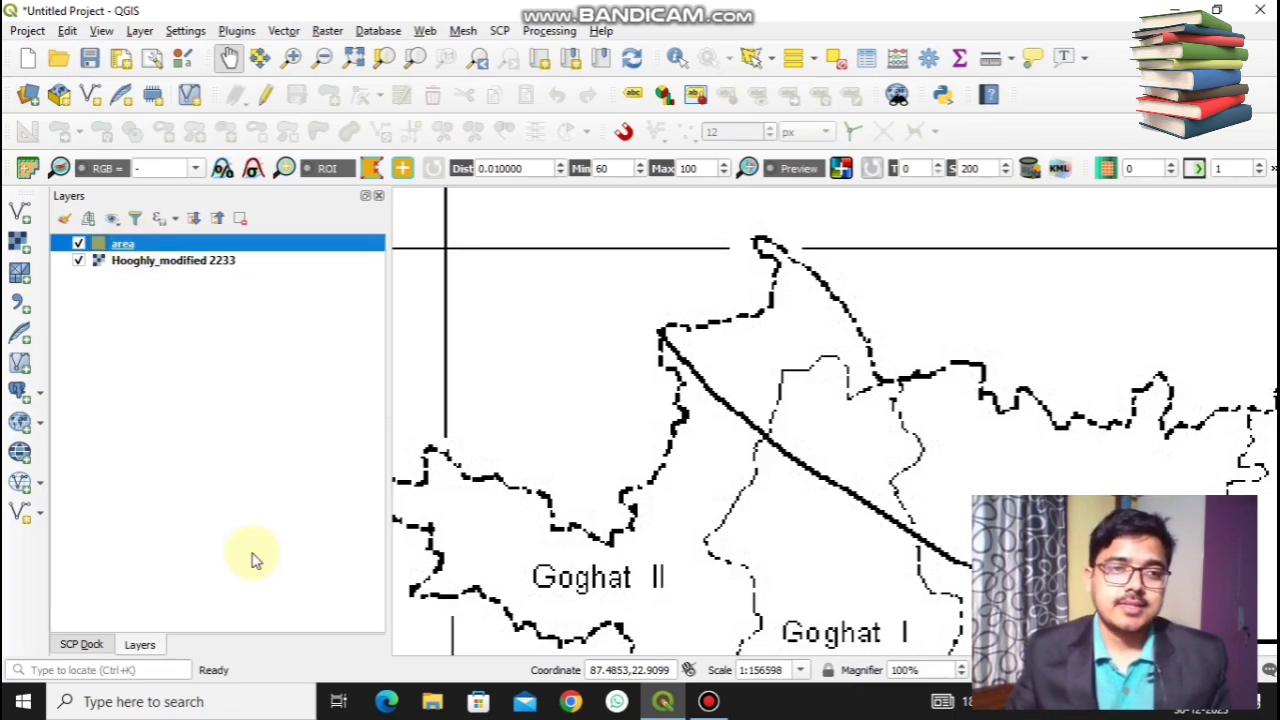
left_click(265, 97)
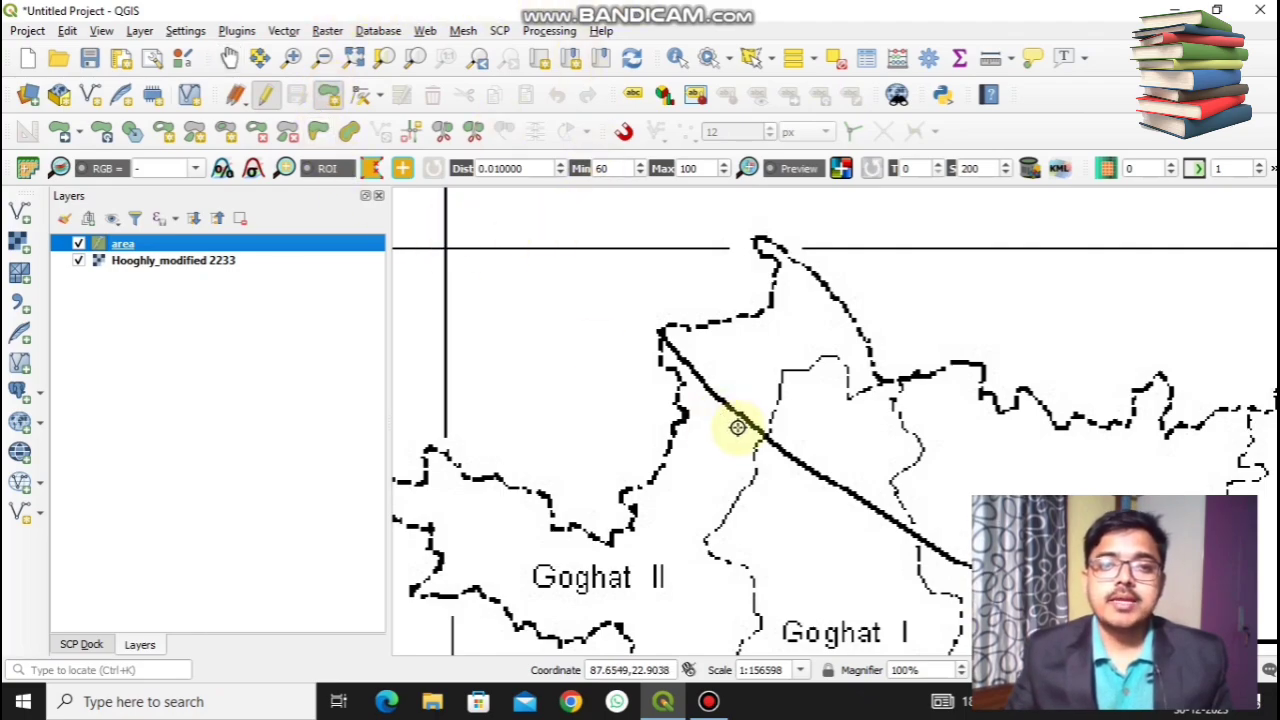
Begin a polygon on Goghat II's outer boundary, tracing the western edge north towards the start of the thick diagonal line
scroll(658, 468, "up", 1)
left_click(662, 466)
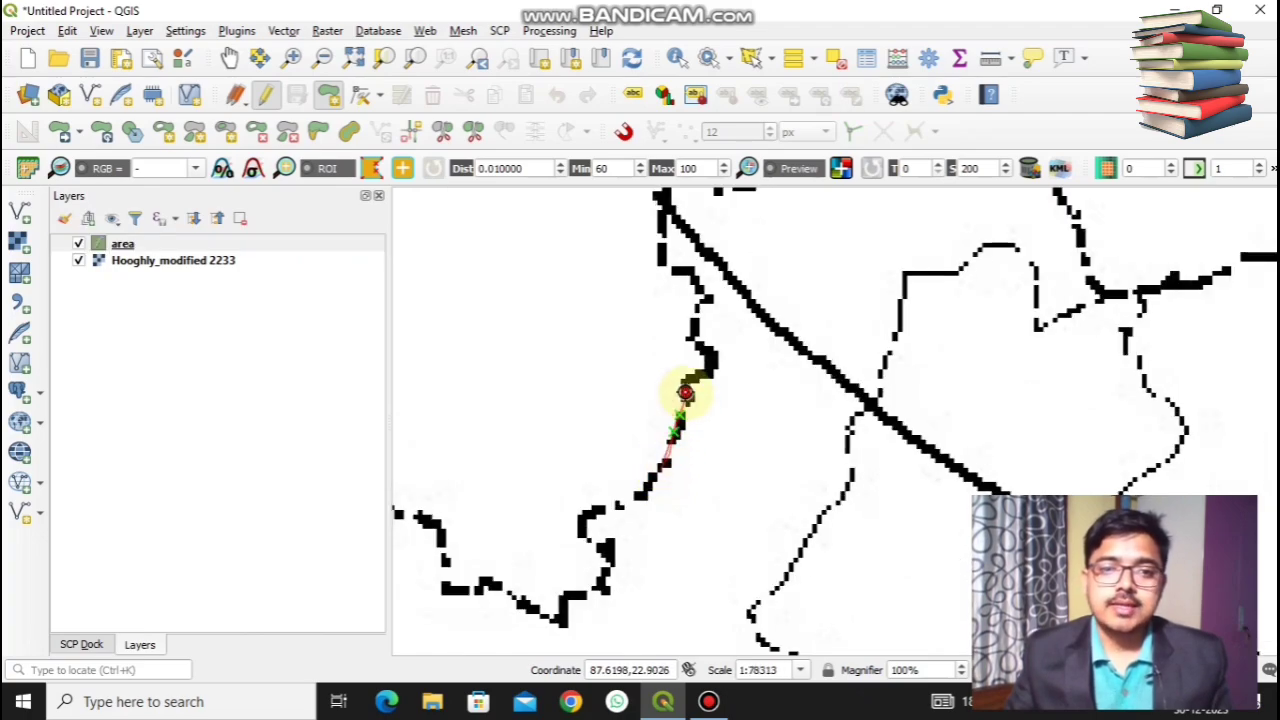
left_click(685, 392)
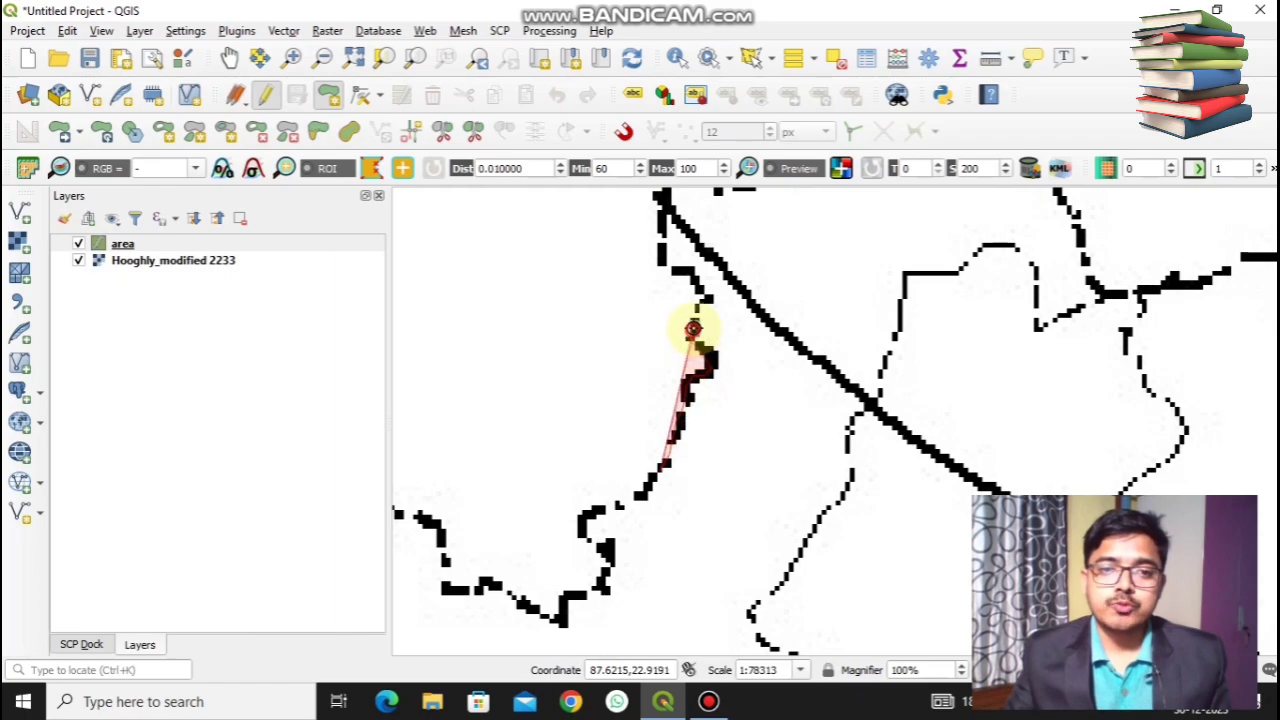
left_click(698, 294)
left_click(692, 277)
left_click(671, 267)
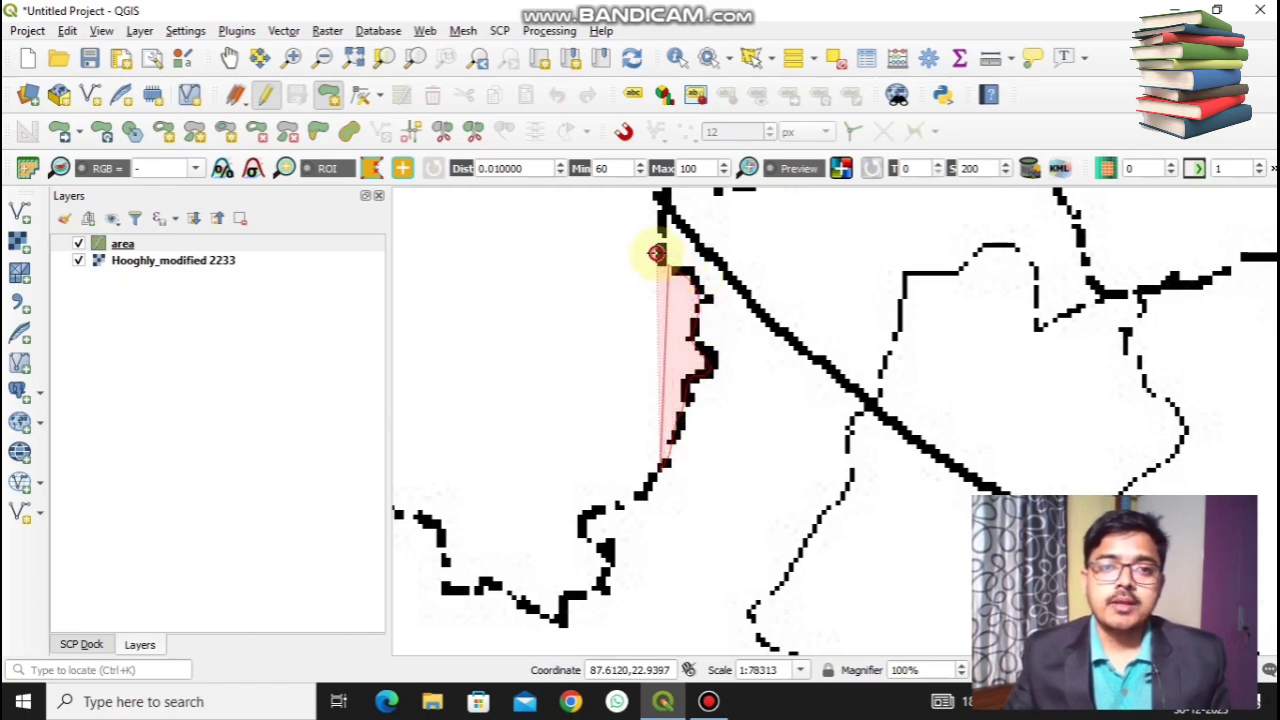
left_click(657, 251)
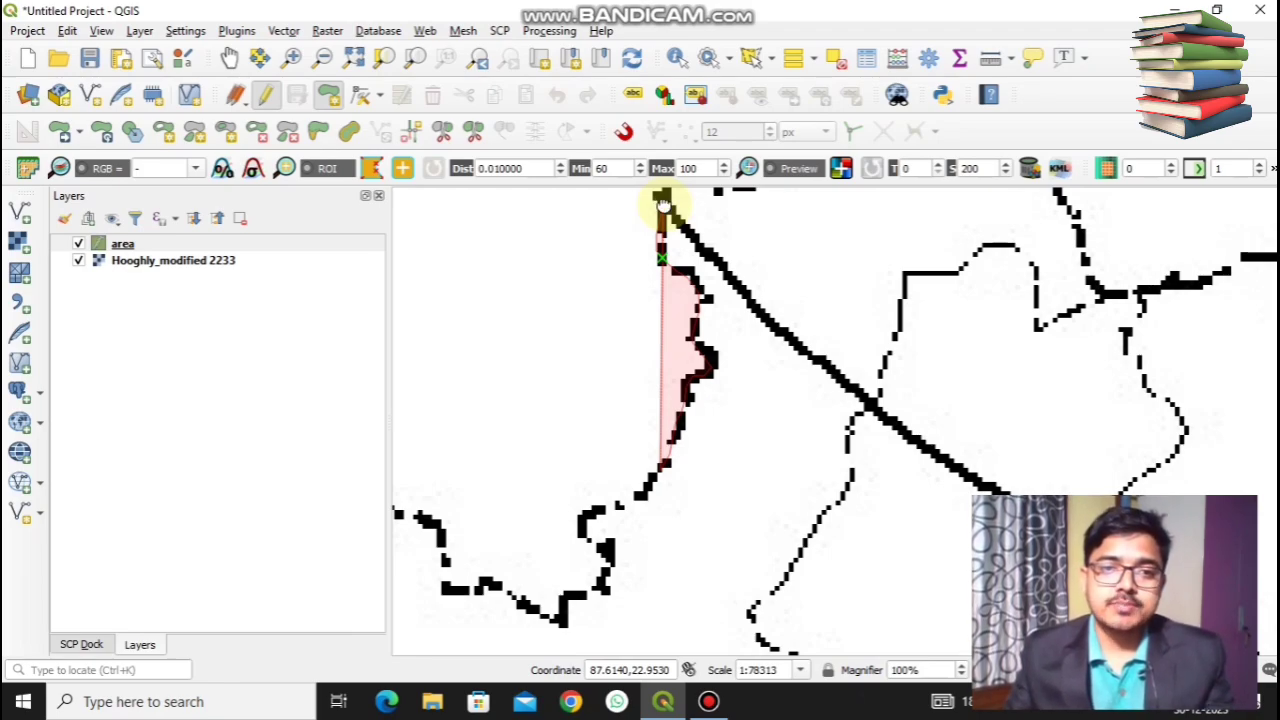
Continue the polygon from the start of the thick diagonal line along the dashed district boundary to Goghat II's northern tip
left_click_drag(663, 209, 632, 433)
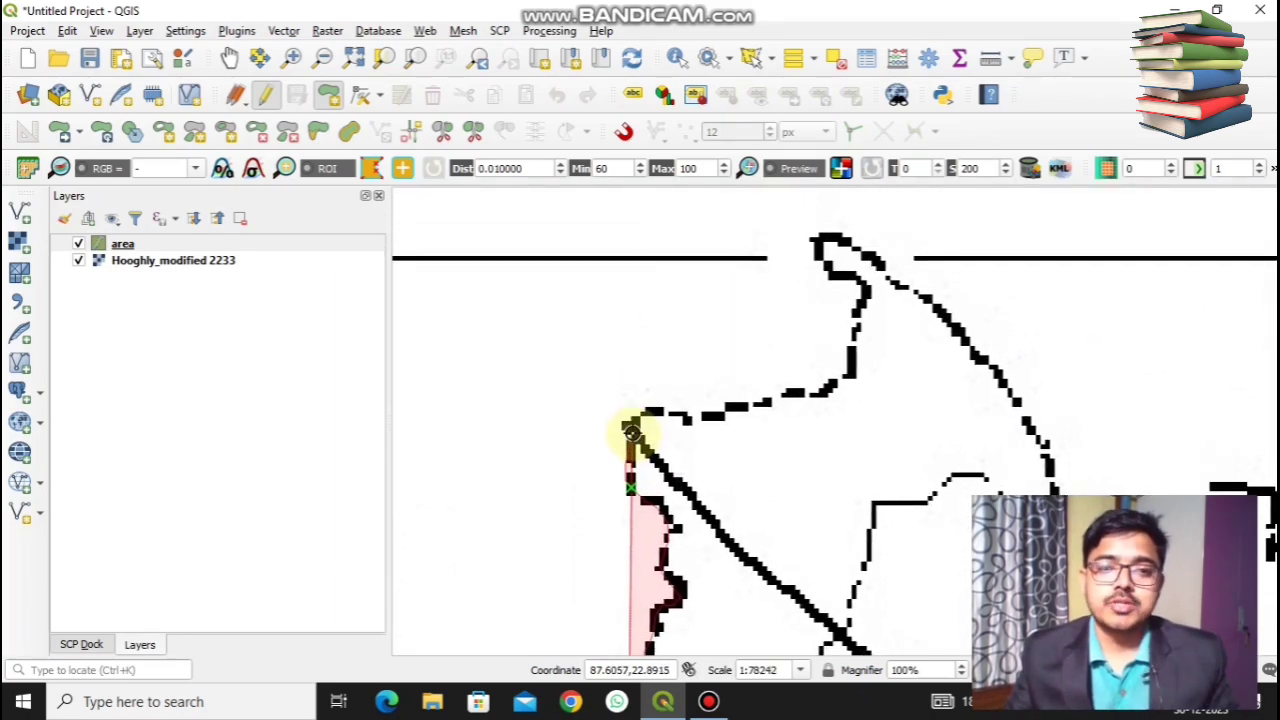
left_click(634, 424)
left_click(644, 417)
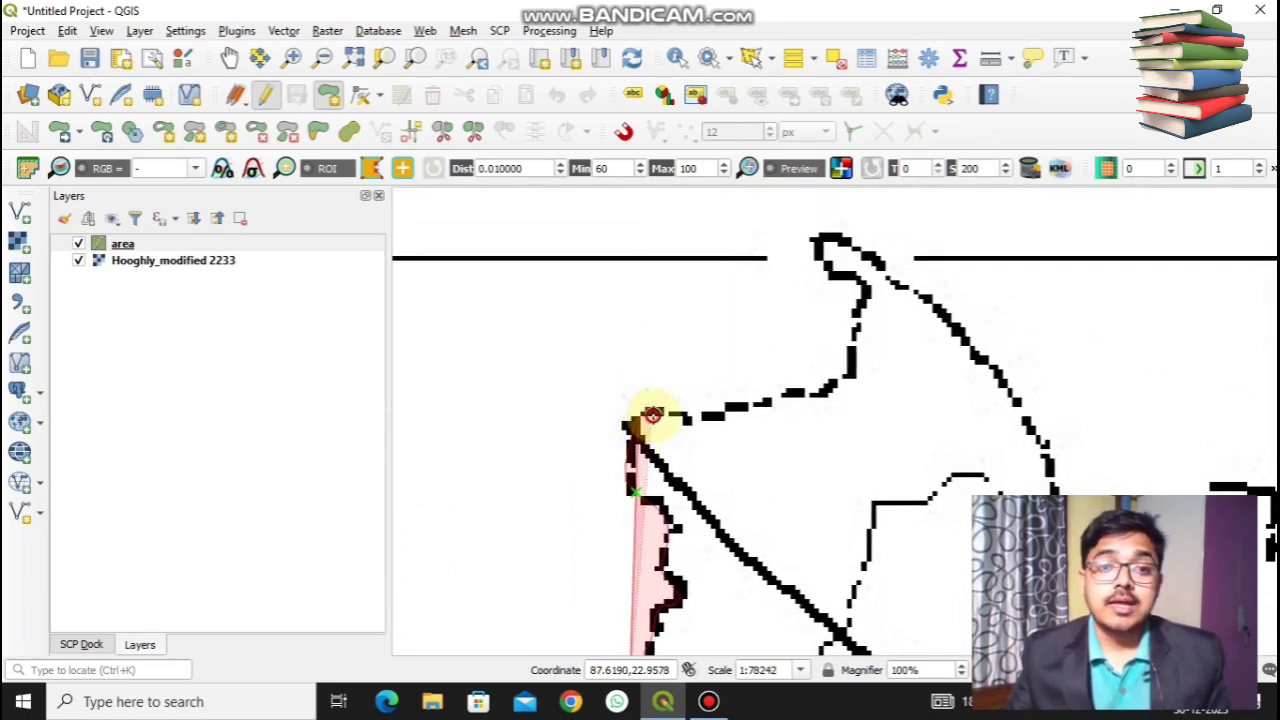
left_click(682, 416)
left_click(708, 417)
left_click(719, 412)
left_click(746, 407)
left_click(770, 403)
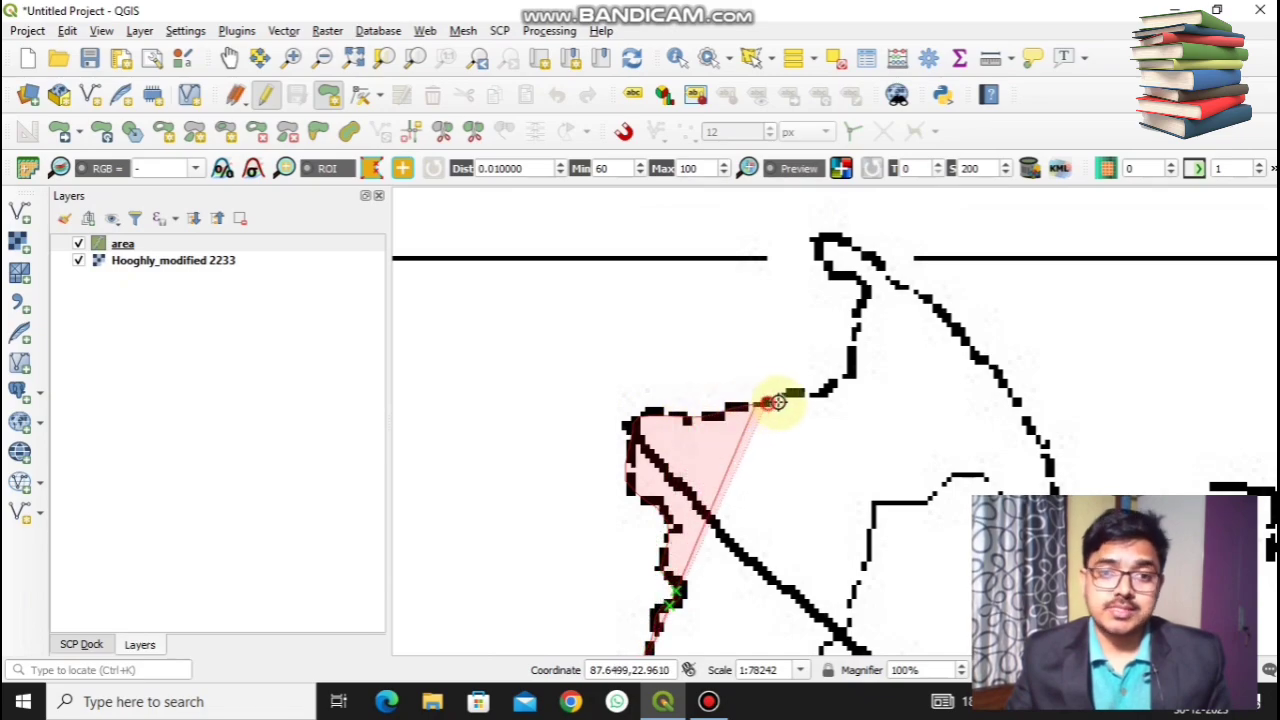
left_click(808, 394)
left_click(830, 391)
left_click(848, 376)
left_click(852, 352)
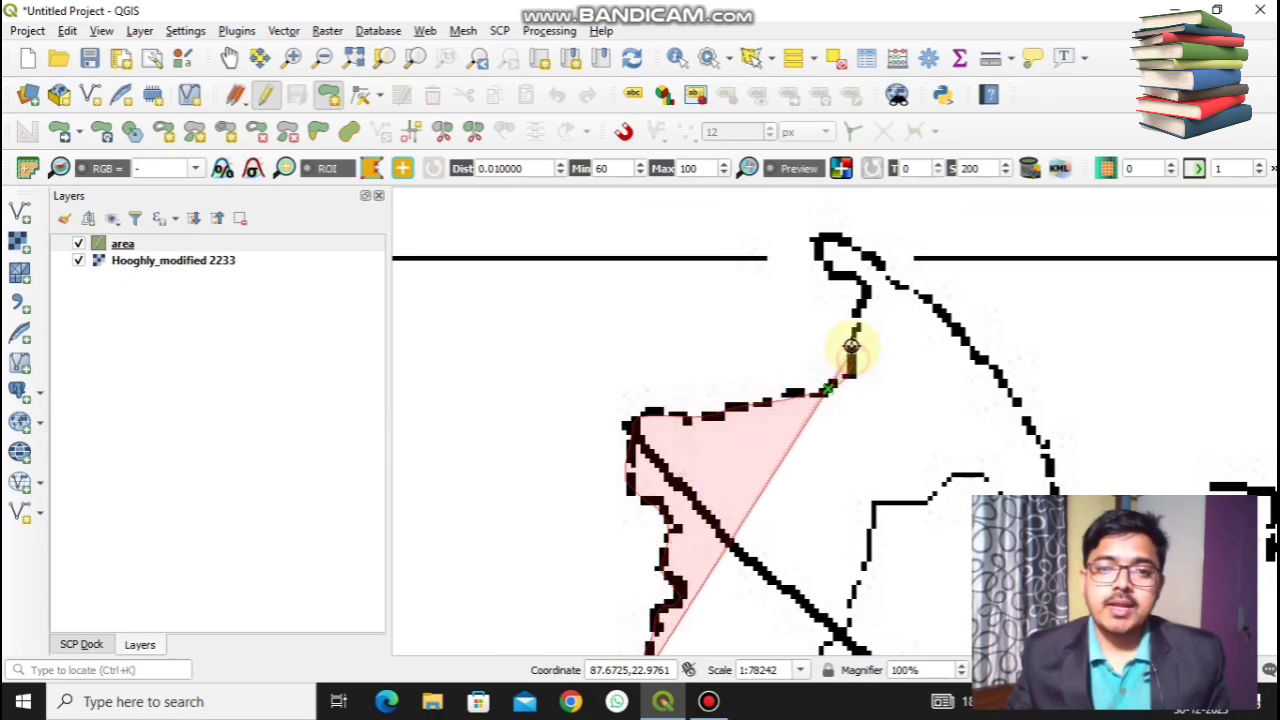
left_click(853, 333)
left_click(857, 315)
left_click(861, 300)
left_click(863, 288)
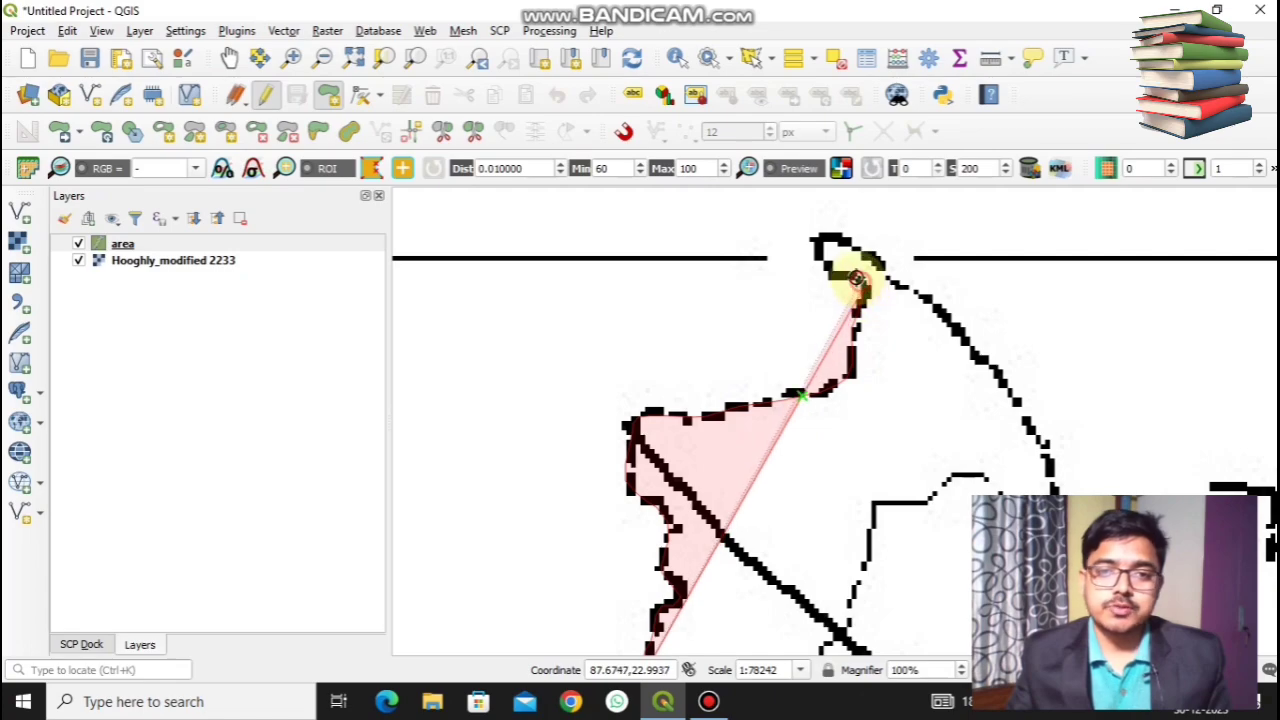
left_click(860, 279)
left_click(841, 274)
left_click(832, 272)
left_click(823, 265)
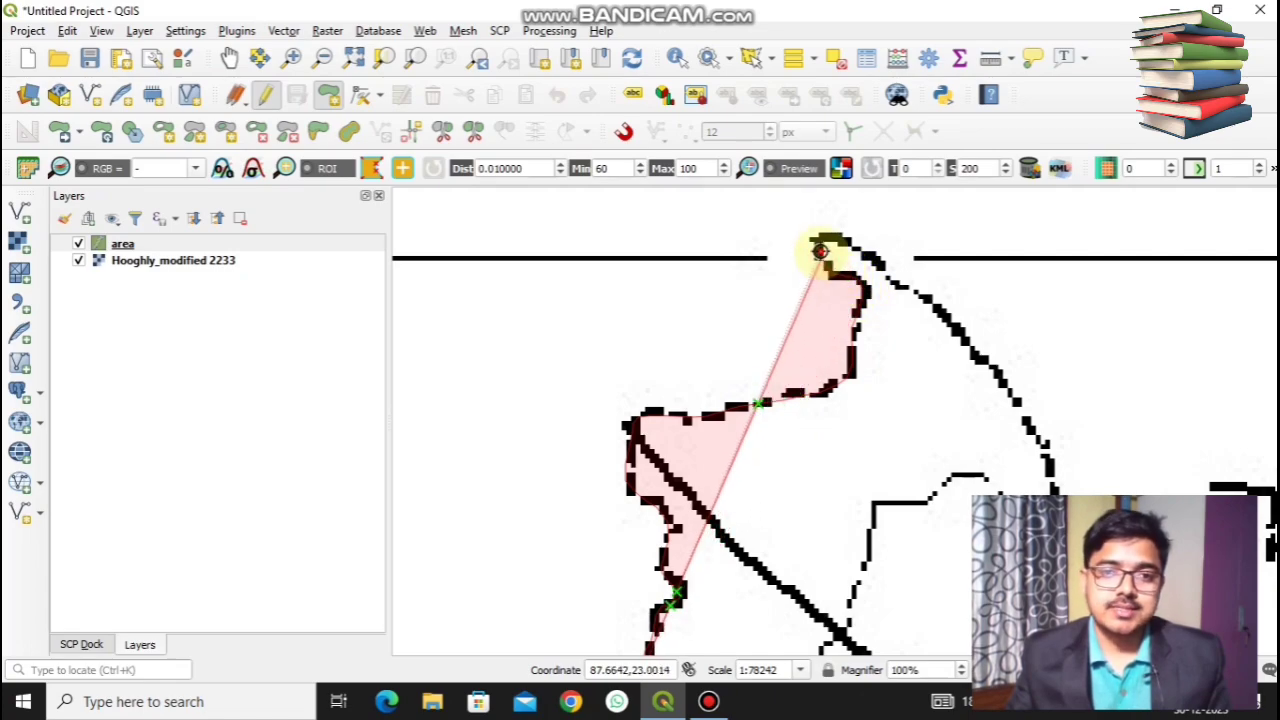
left_click(820, 251)
left_click(816, 239)
left_click(823, 233)
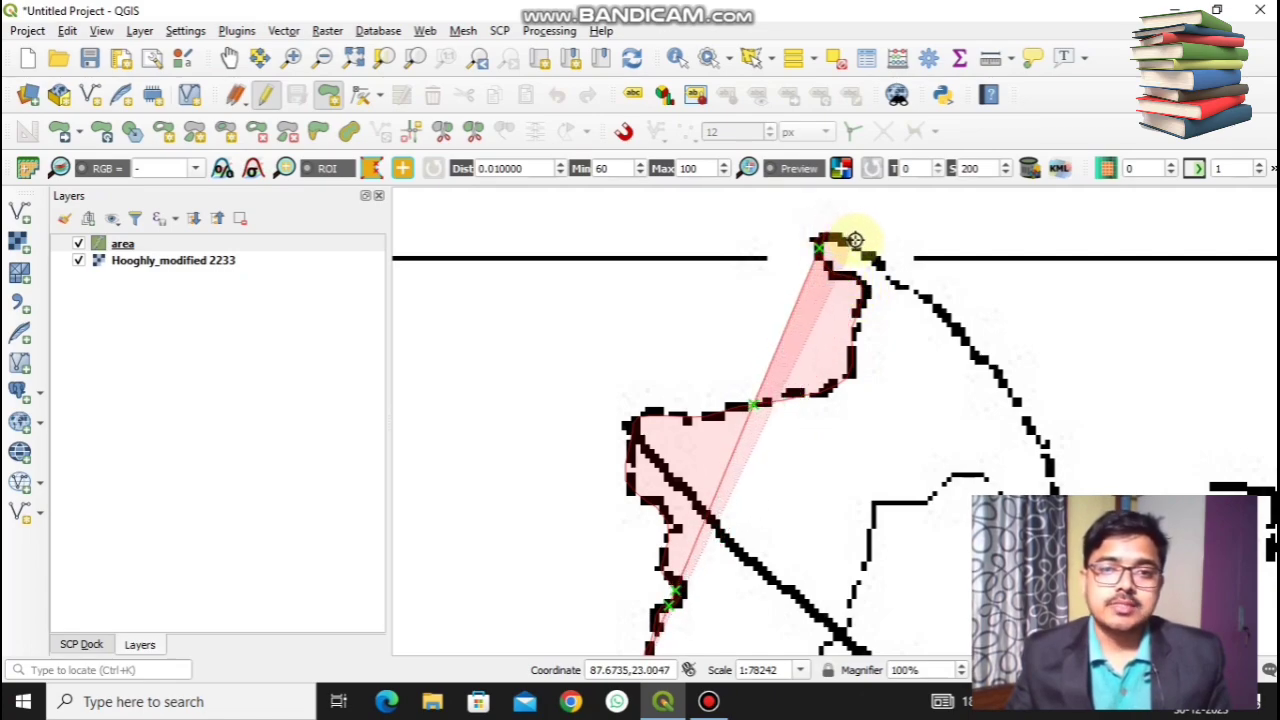
Continue the Goghat II polygon from the northern tip down the curved northeastern boundary to the junction with the eastbound thick dashed boundary
left_click(852, 245)
left_click(857, 251)
left_click(877, 264)
left_click(898, 285)
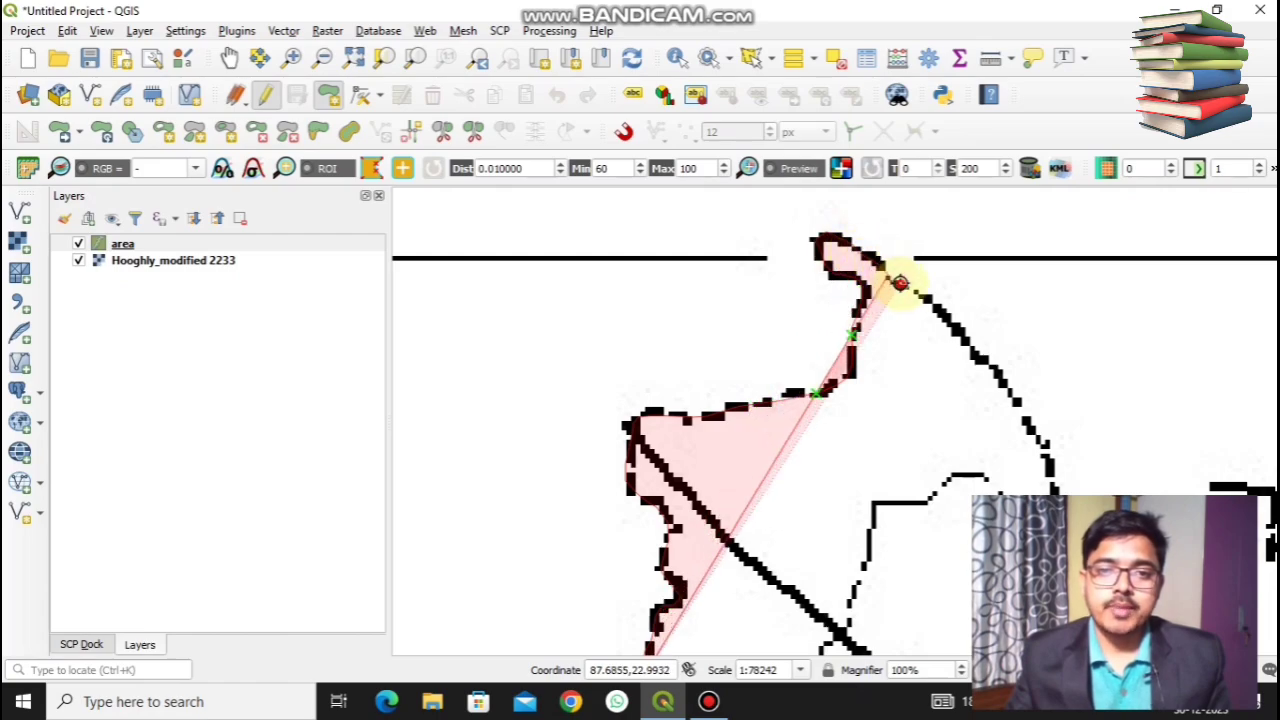
left_click(912, 295)
left_click(934, 306)
left_click(957, 323)
left_click(977, 349)
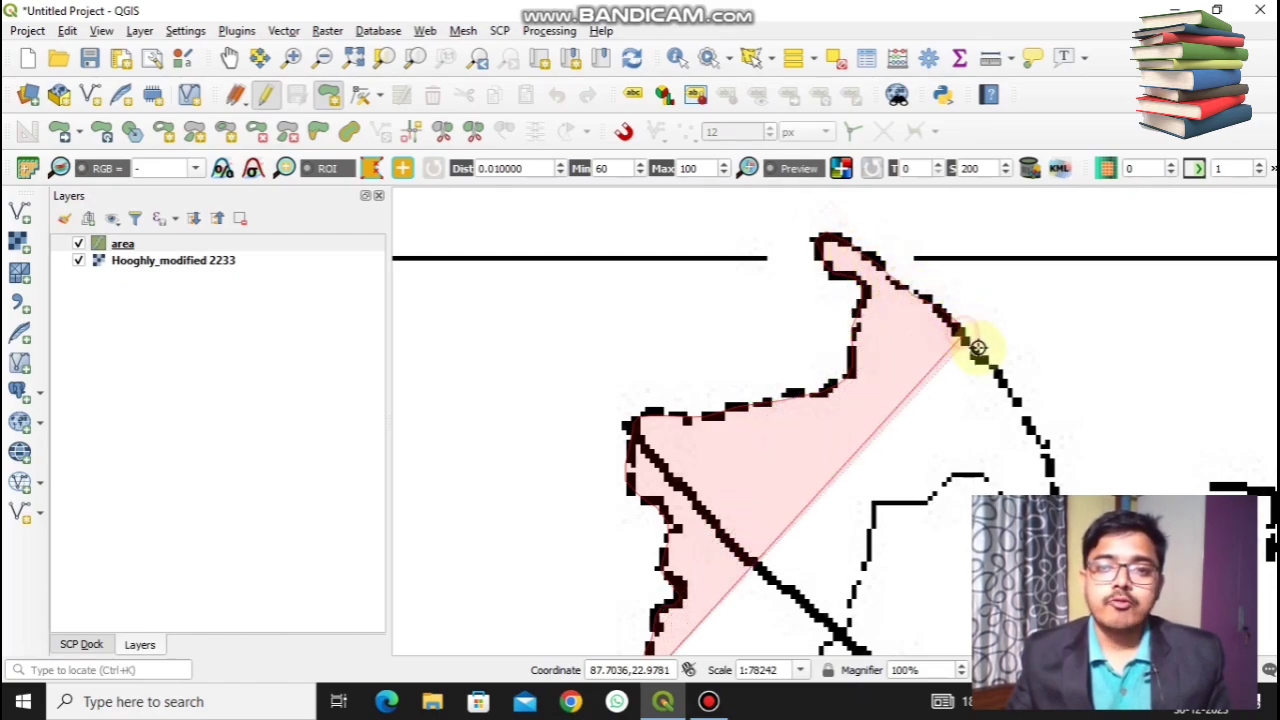
left_click(988, 369)
left_click(1000, 386)
left_click(1020, 408)
left_click(1028, 428)
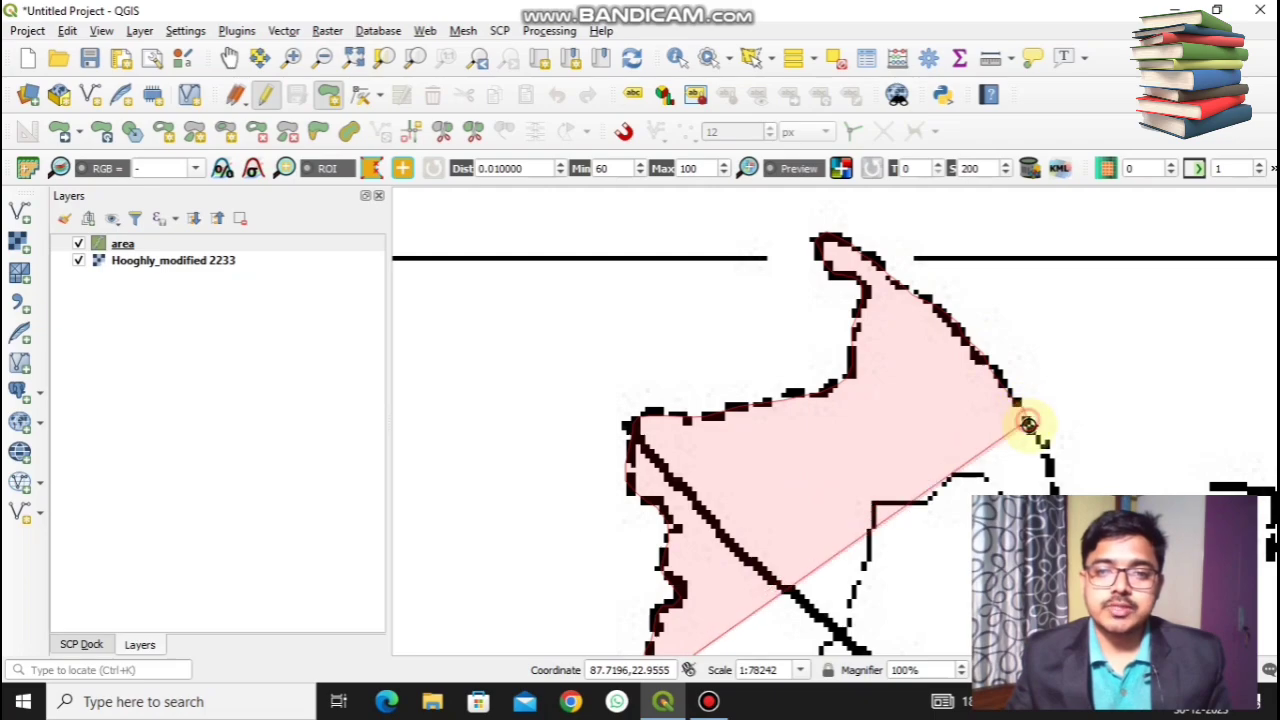
left_click(1042, 448)
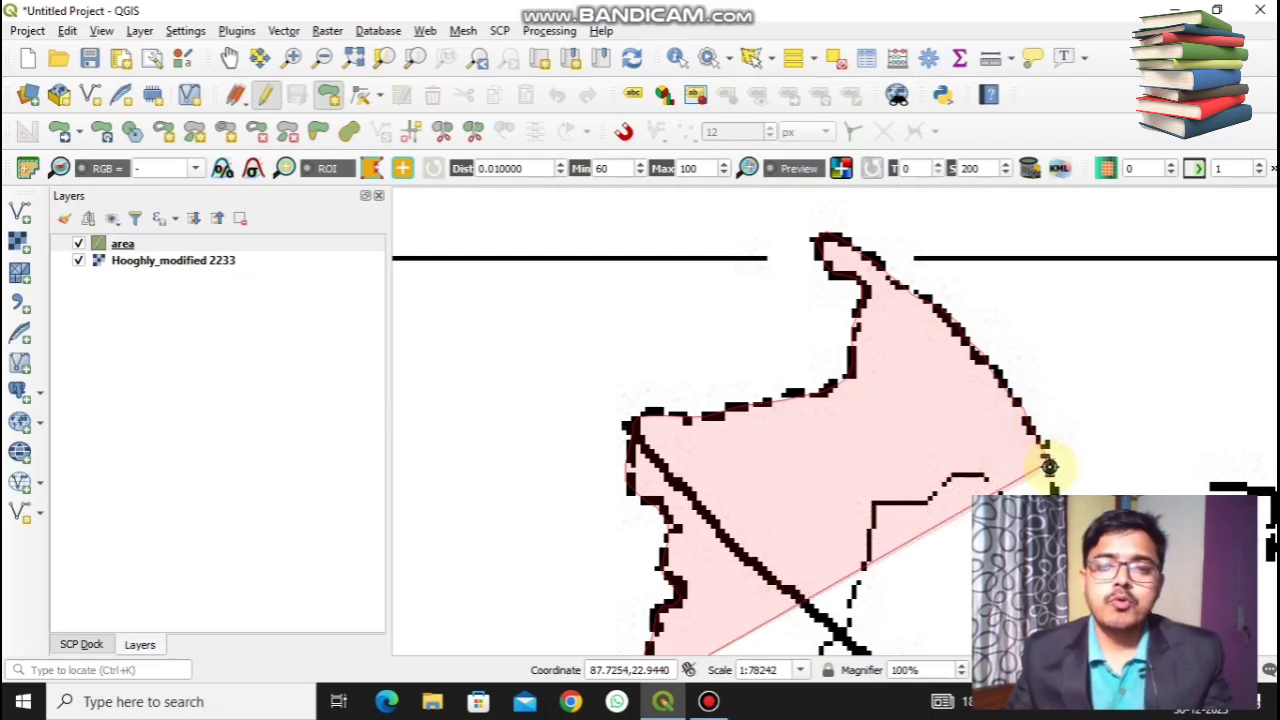
left_click_drag(1049, 466, 934, 328)
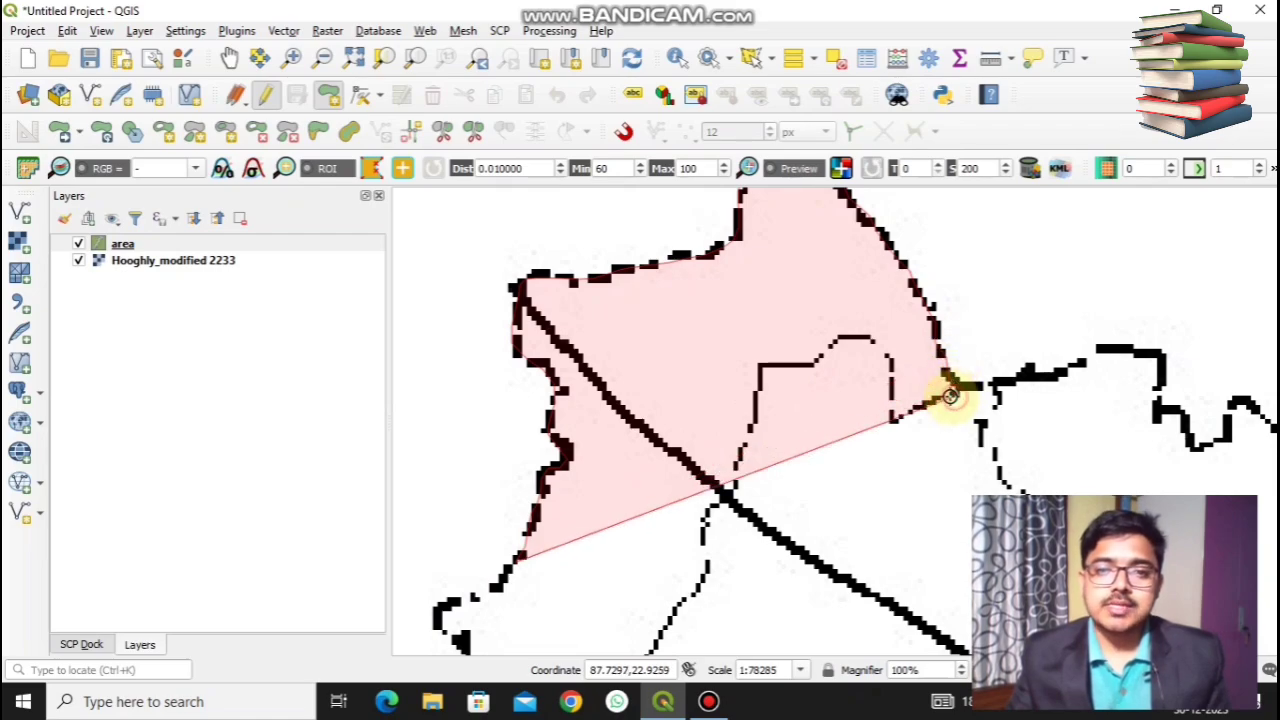
left_click(950, 395)
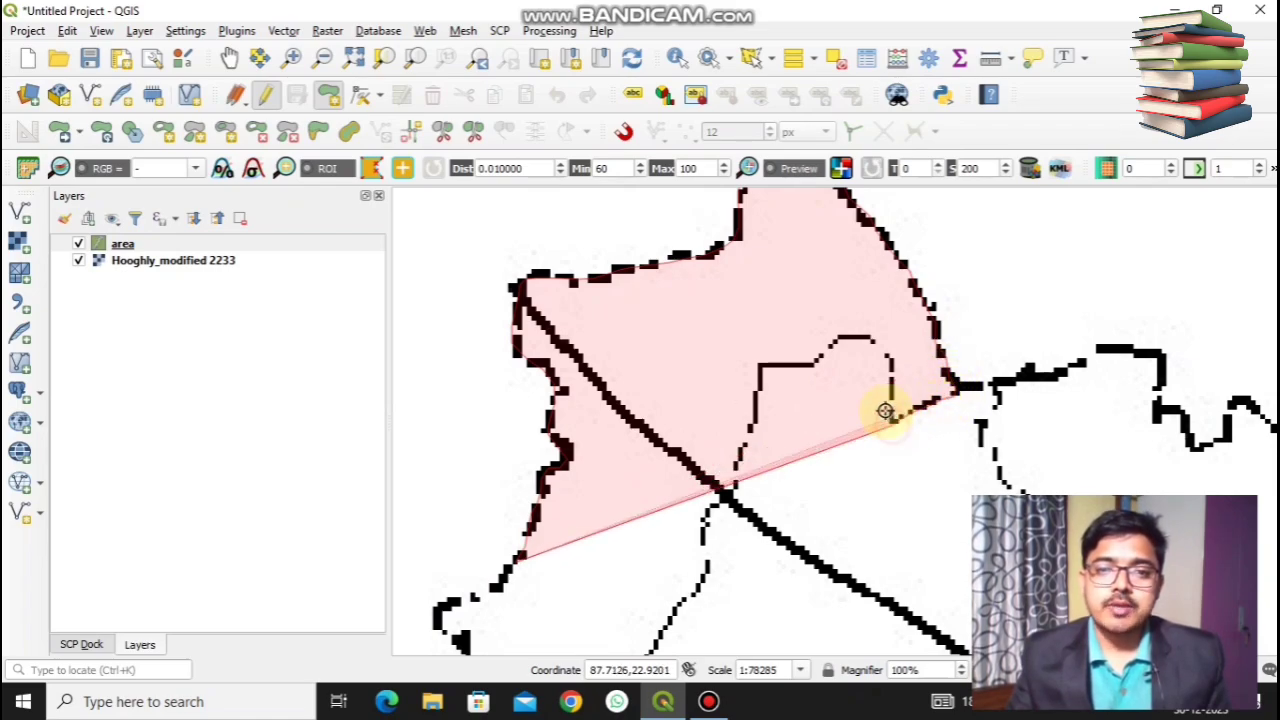
Trace the thin block boundary from that junction west over the hump and south to the thick diagonal line
left_click(888, 416)
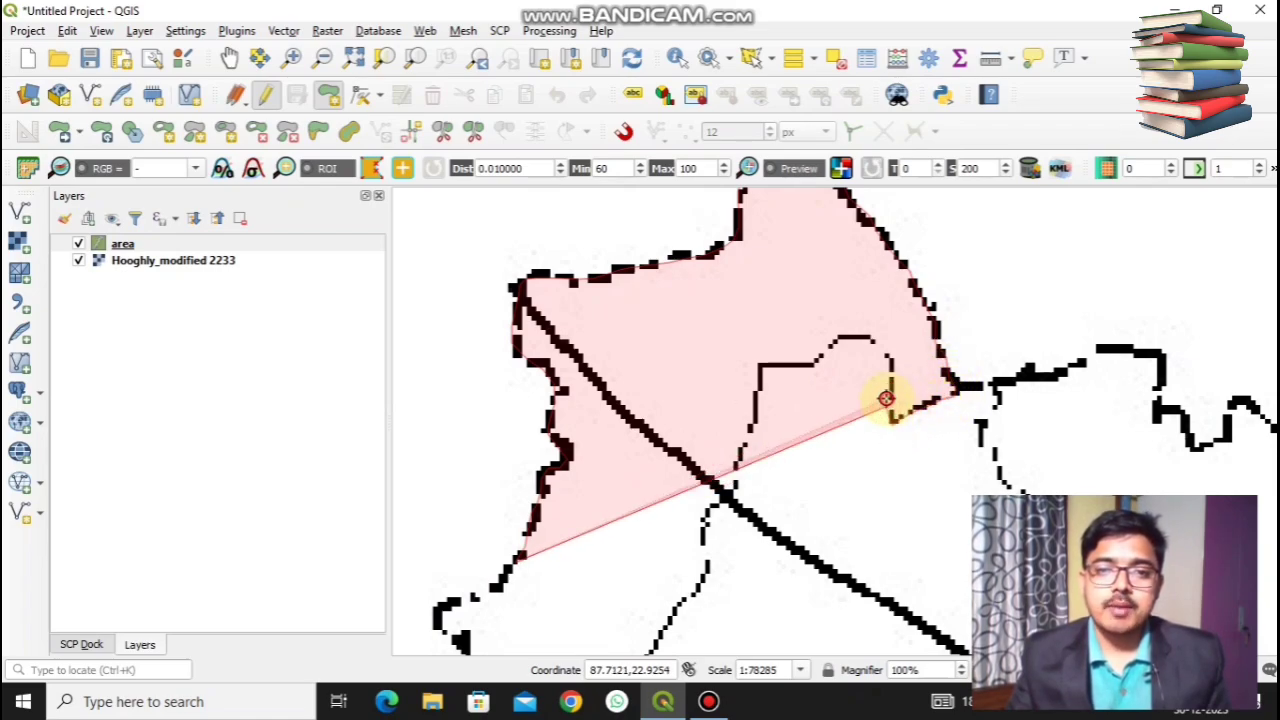
left_click(866, 343)
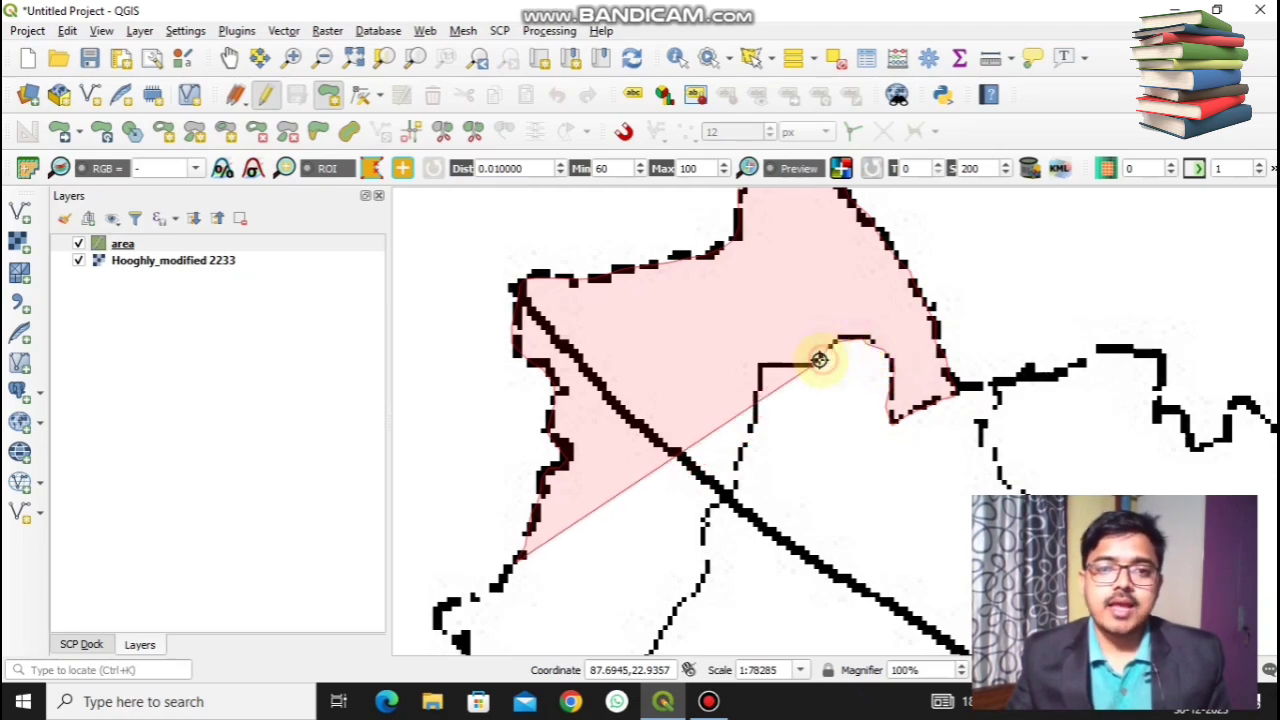
left_click(811, 367)
left_click(761, 366)
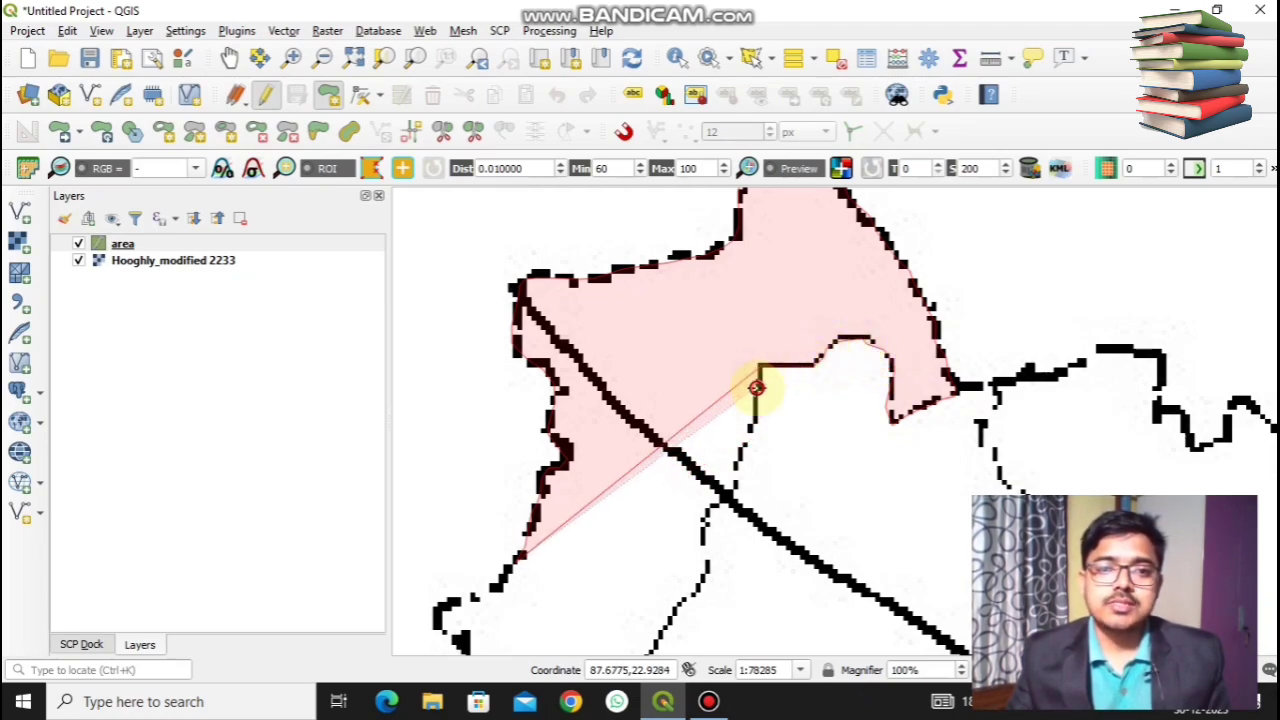
left_click(757, 402)
left_click(748, 427)
left_click(746, 444)
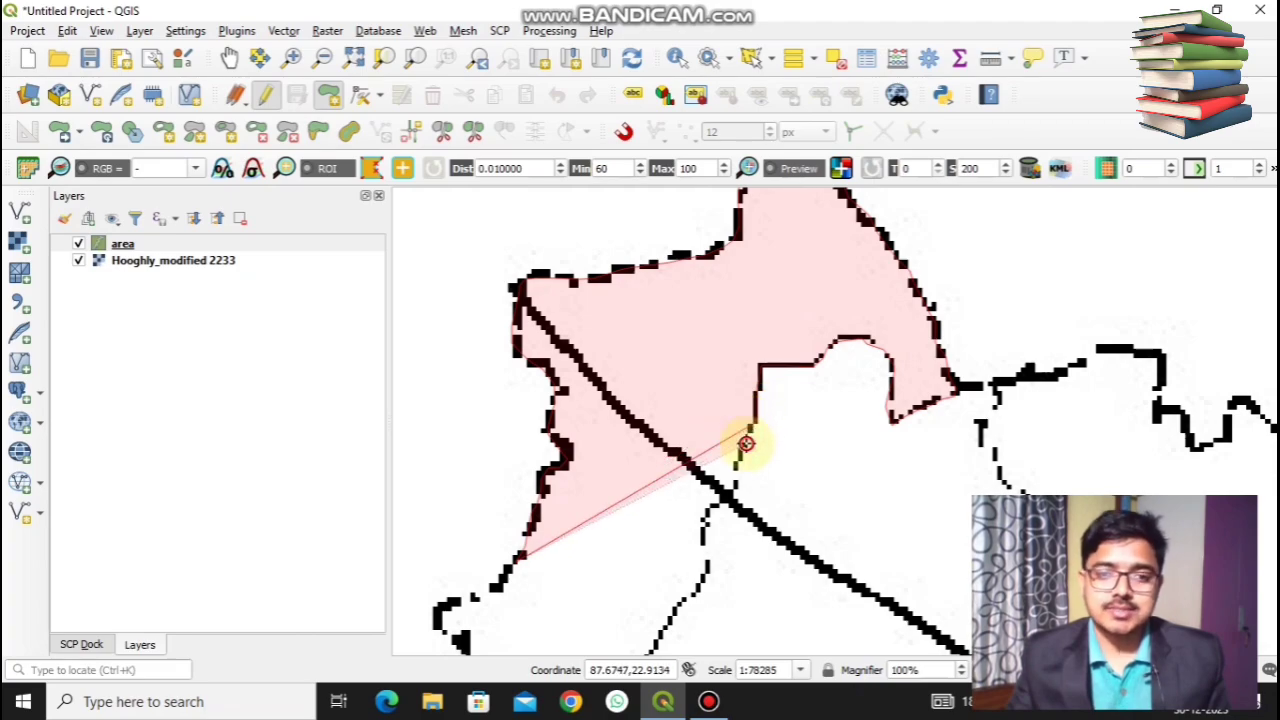
left_click(734, 475)
left_click(731, 489)
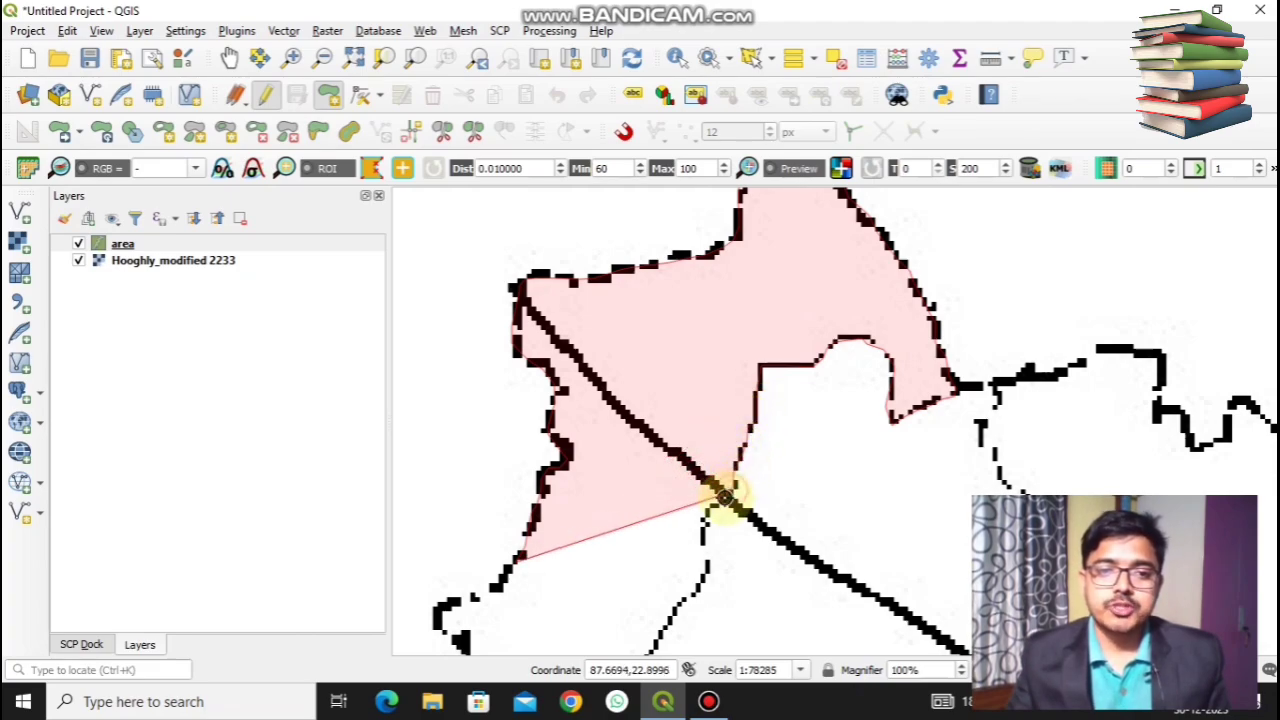
Extend the polygon south of the thick diagonal line to the boundary's westward bend northeast of the Goghat II label, removing the stray vertex
left_click(711, 510)
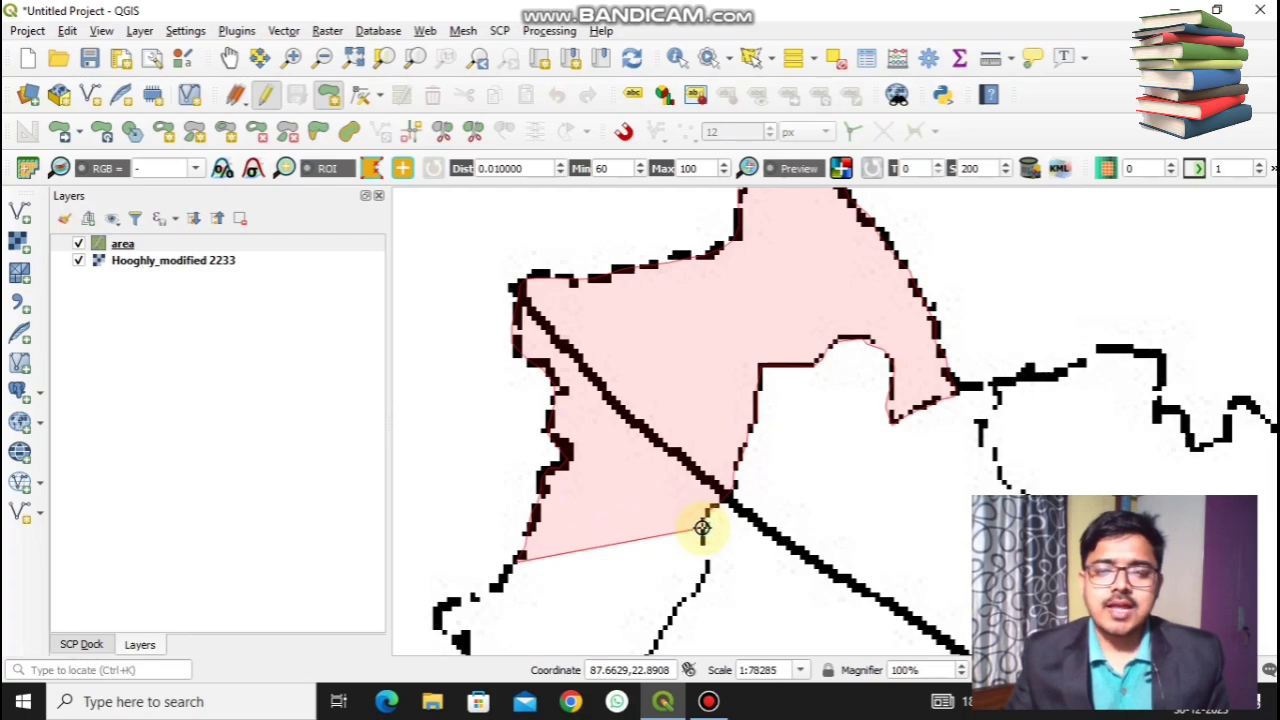
left_click(900, 497)
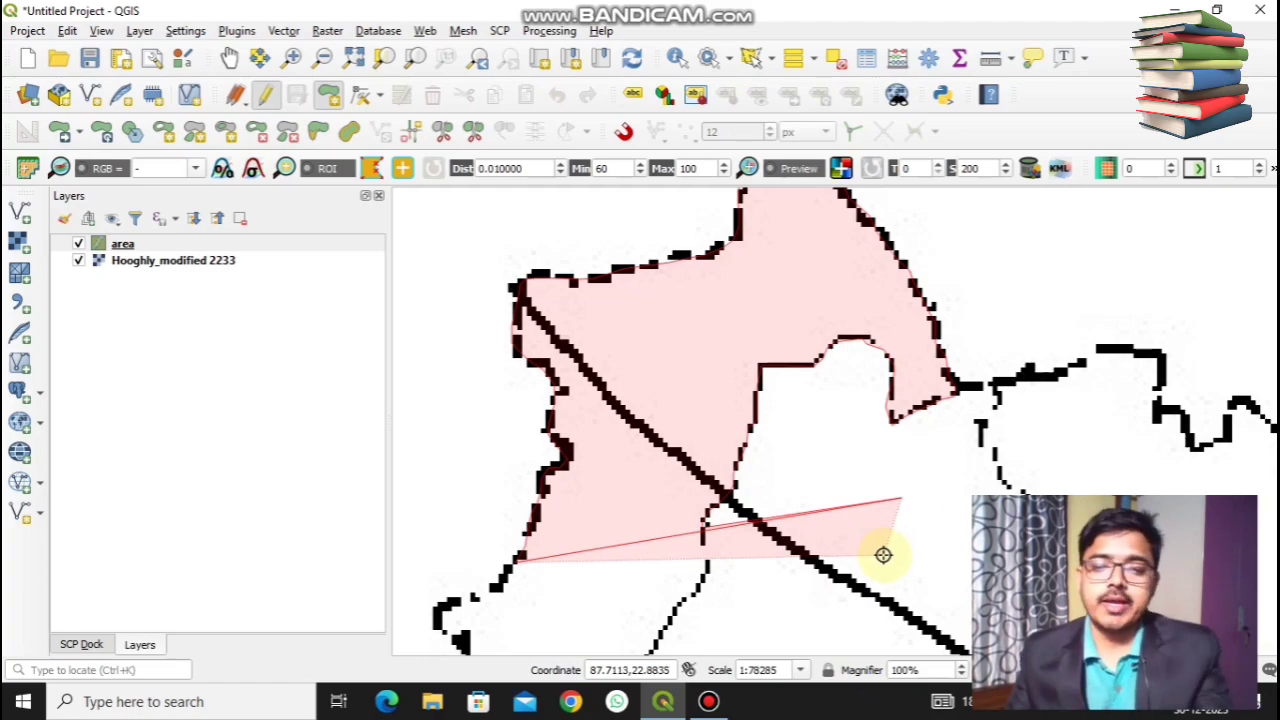
key("BackSpace")
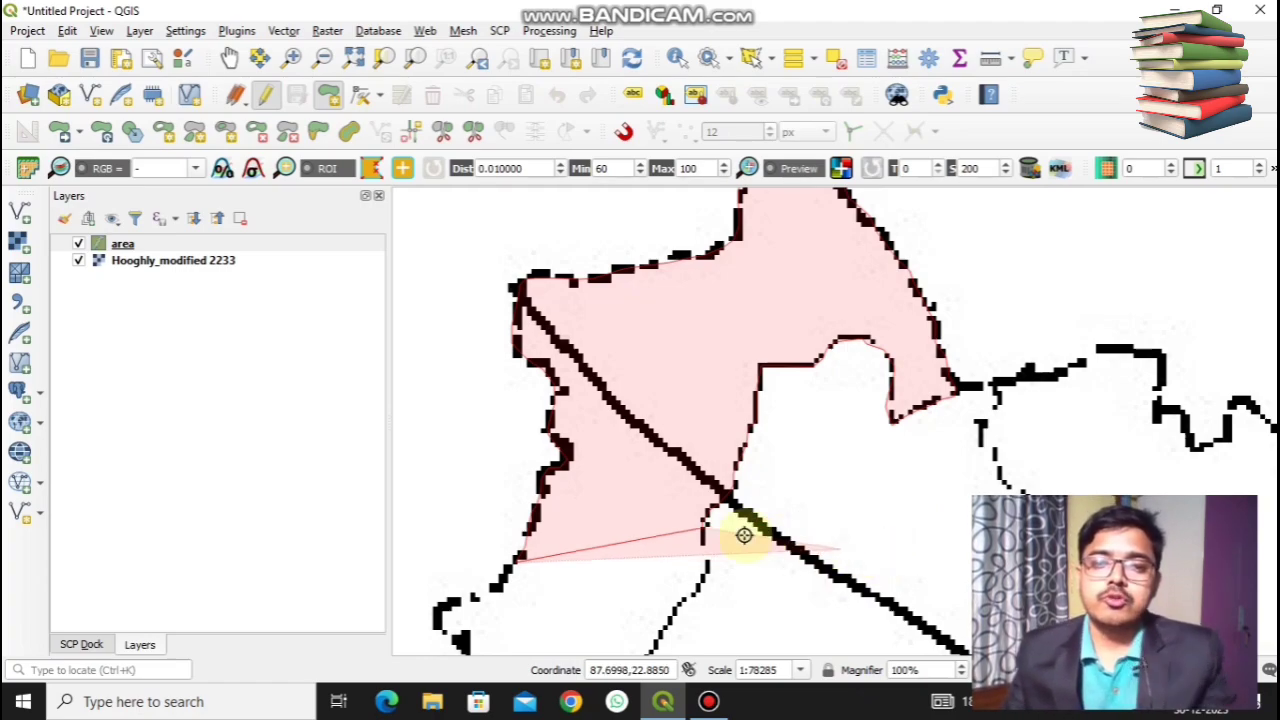
left_click(703, 528)
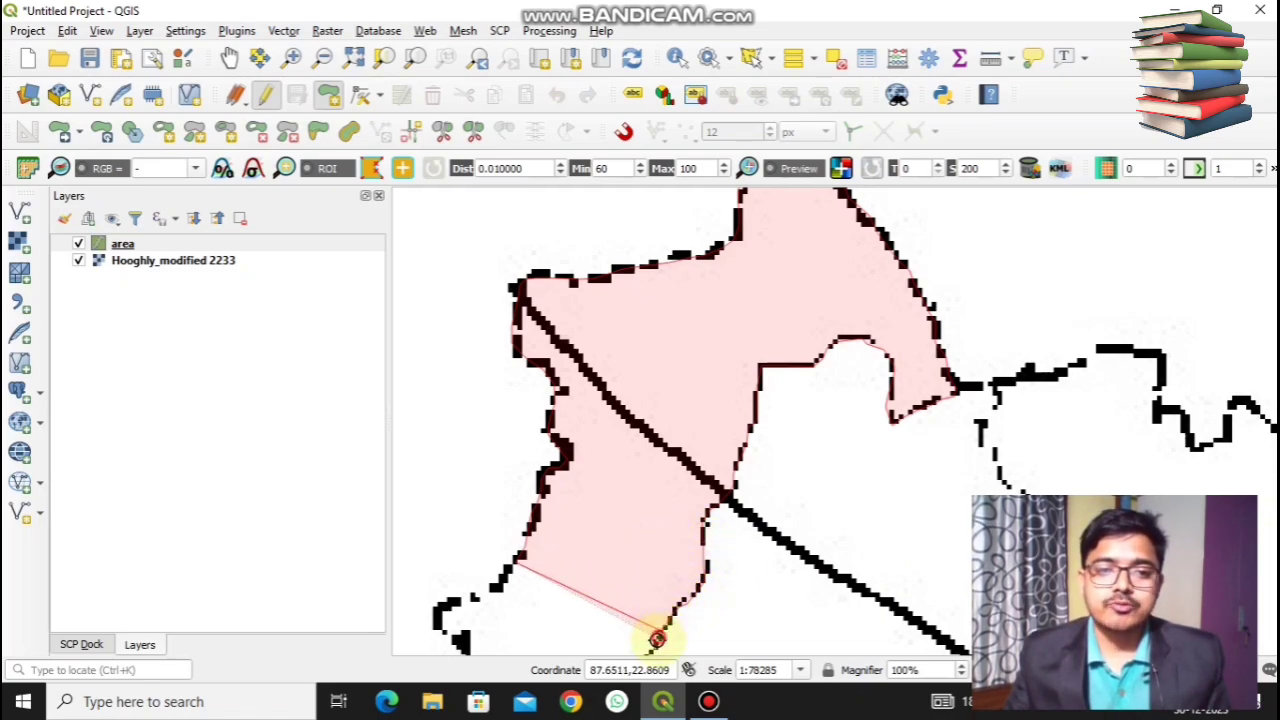
left_click_drag(657, 640, 806, 387)
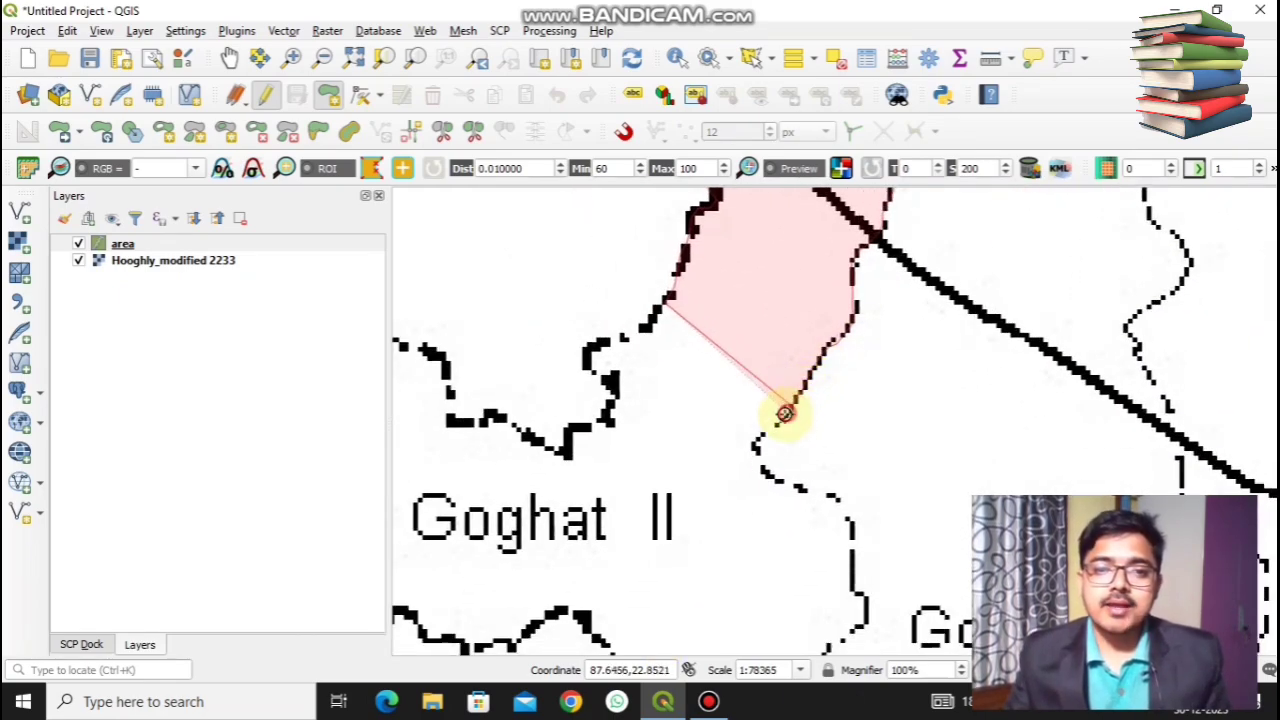
left_click(757, 438)
left_click(752, 457)
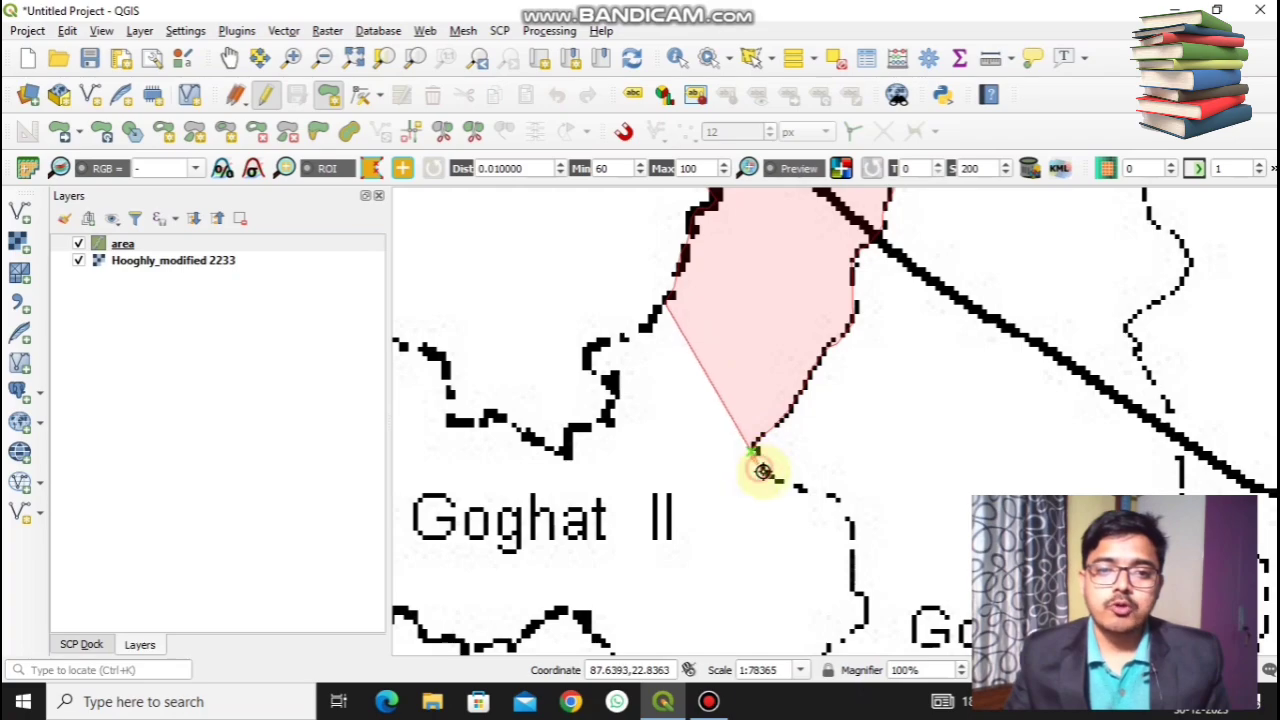
Follow the boundary between Goghat II and Goghat I from the westward bend southeast to the bulge beside the Goghat I label
left_click(764, 473)
left_click(786, 487)
left_click(805, 489)
left_click(819, 492)
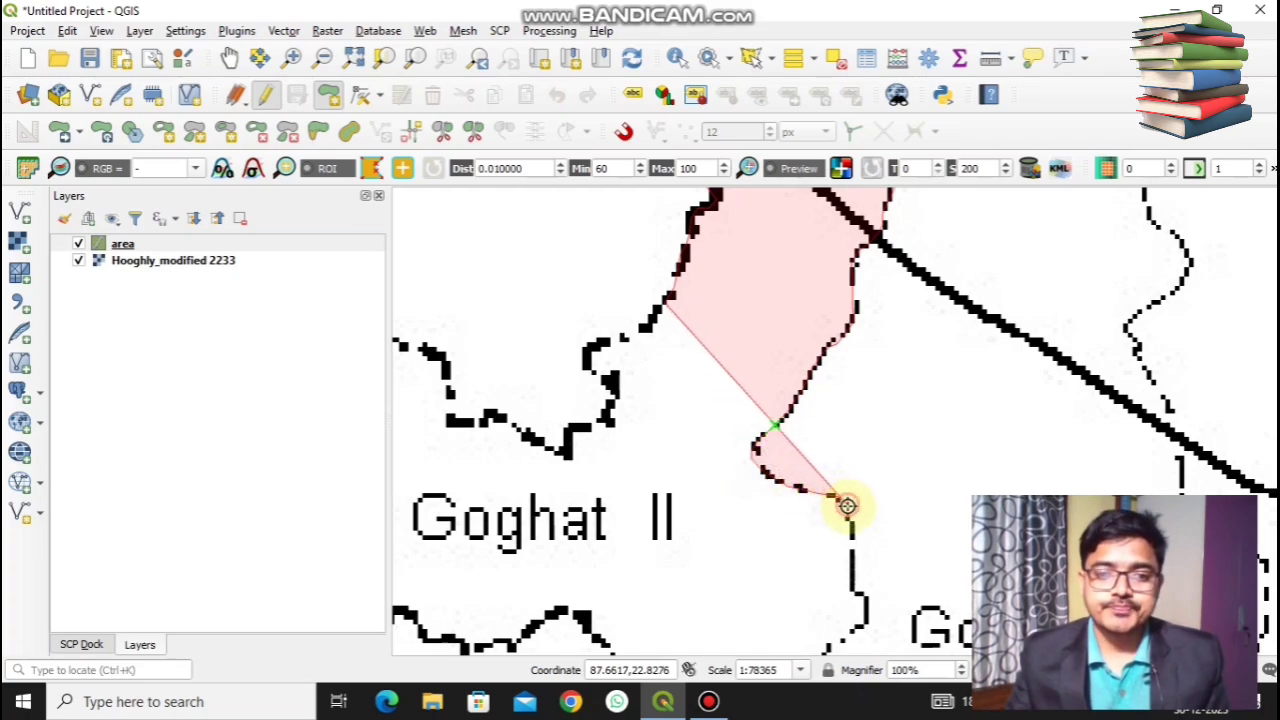
left_click(852, 552)
left_click(852, 573)
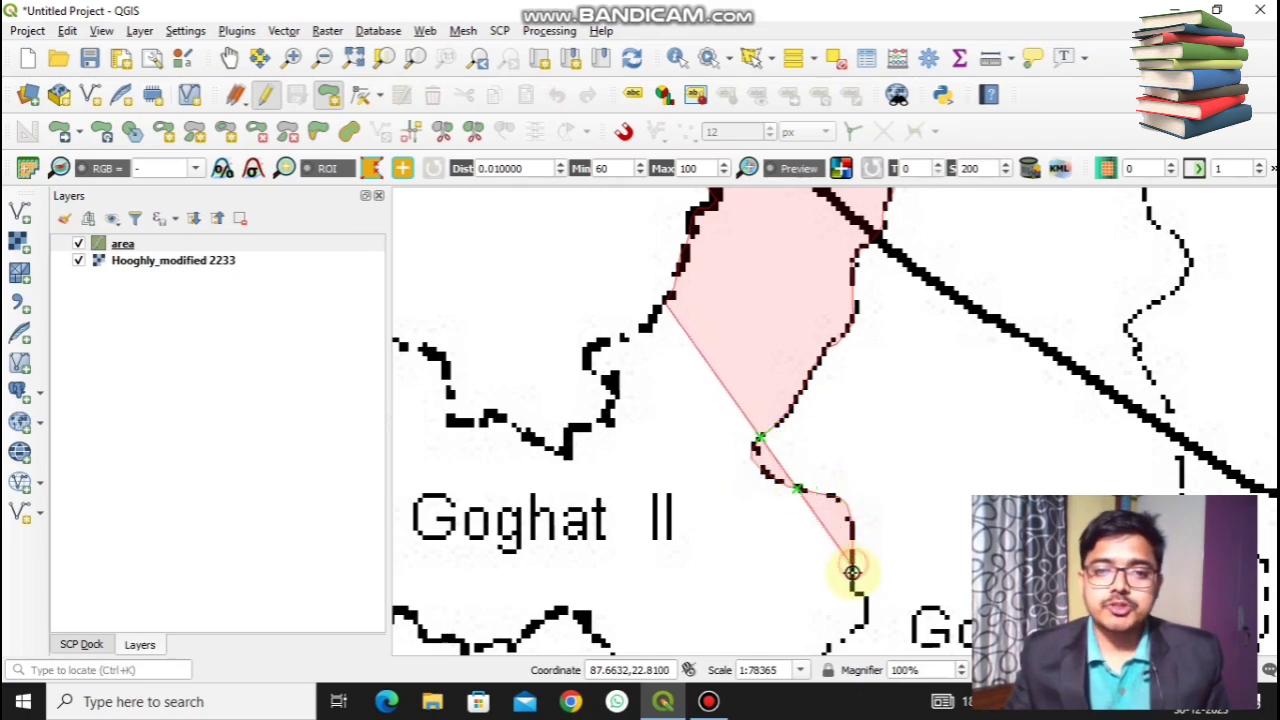
left_click(852, 589)
left_click(861, 613)
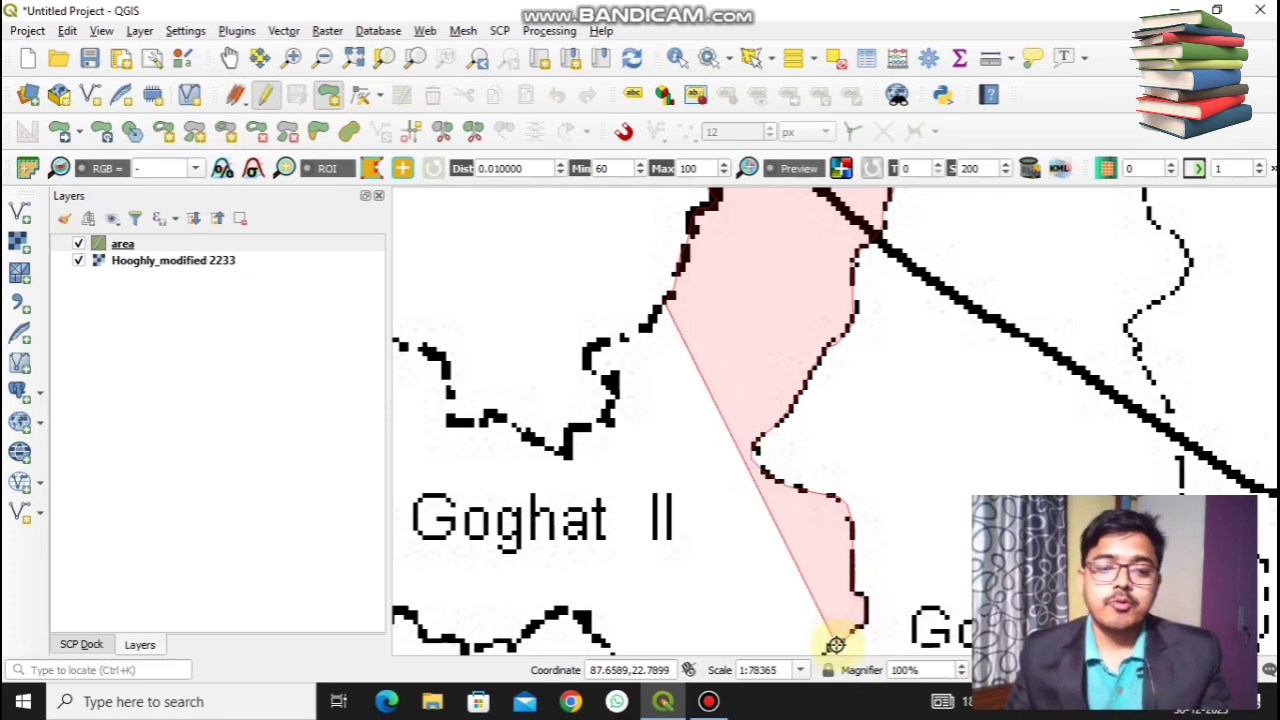
Trace the remaining Goghat I boundary around its last loop to the thick dashed southern boundary and start west along it
left_click_drag(836, 645, 912, 371)
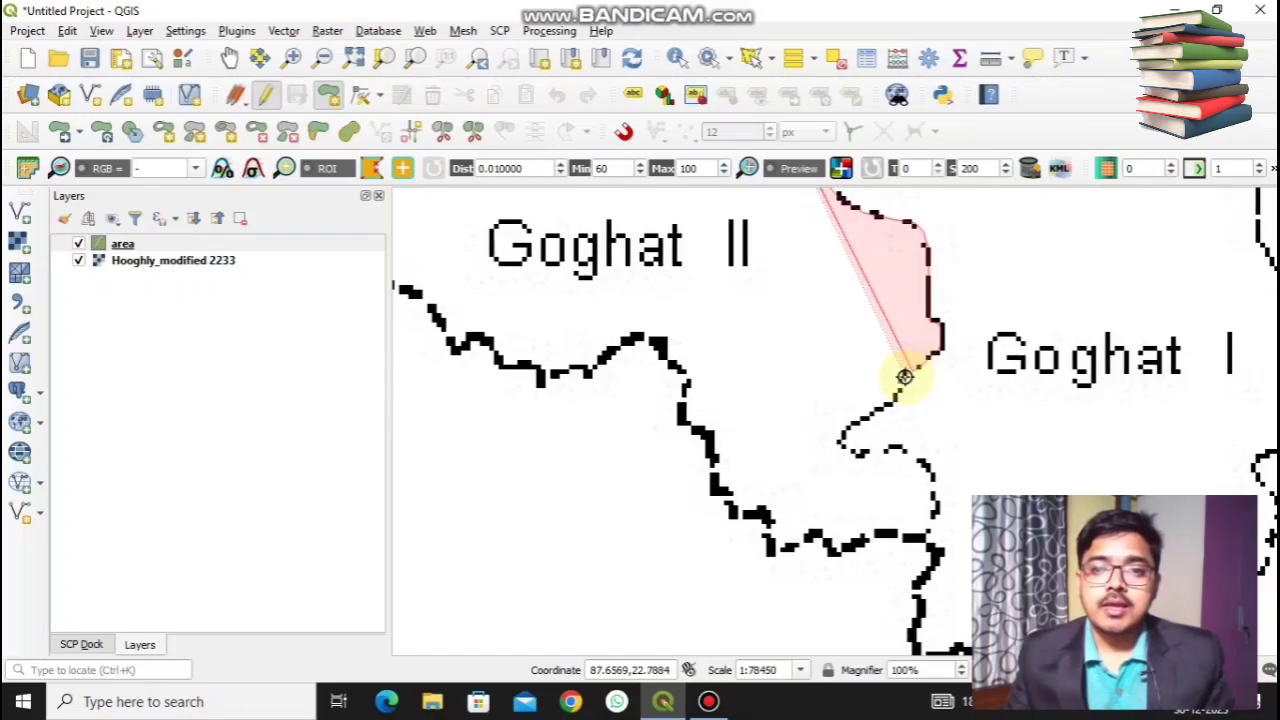
left_click(857, 423)
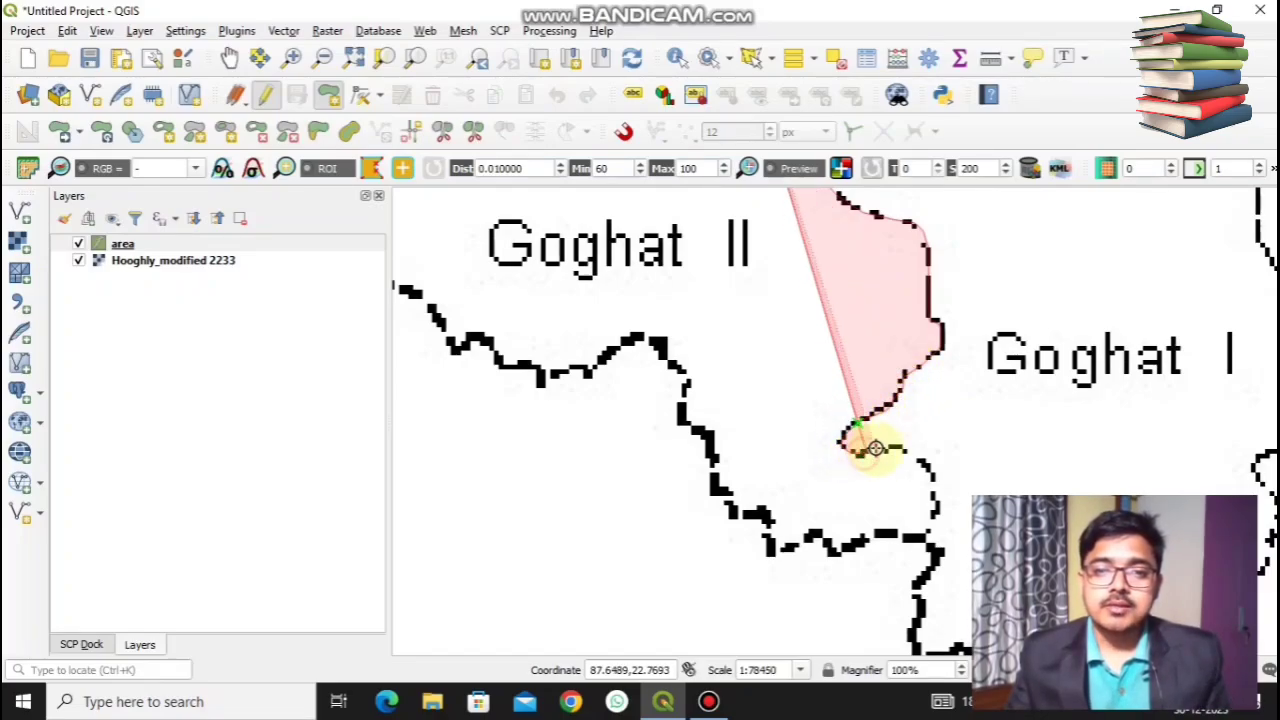
left_click(937, 515)
left_click(929, 533)
left_click(907, 539)
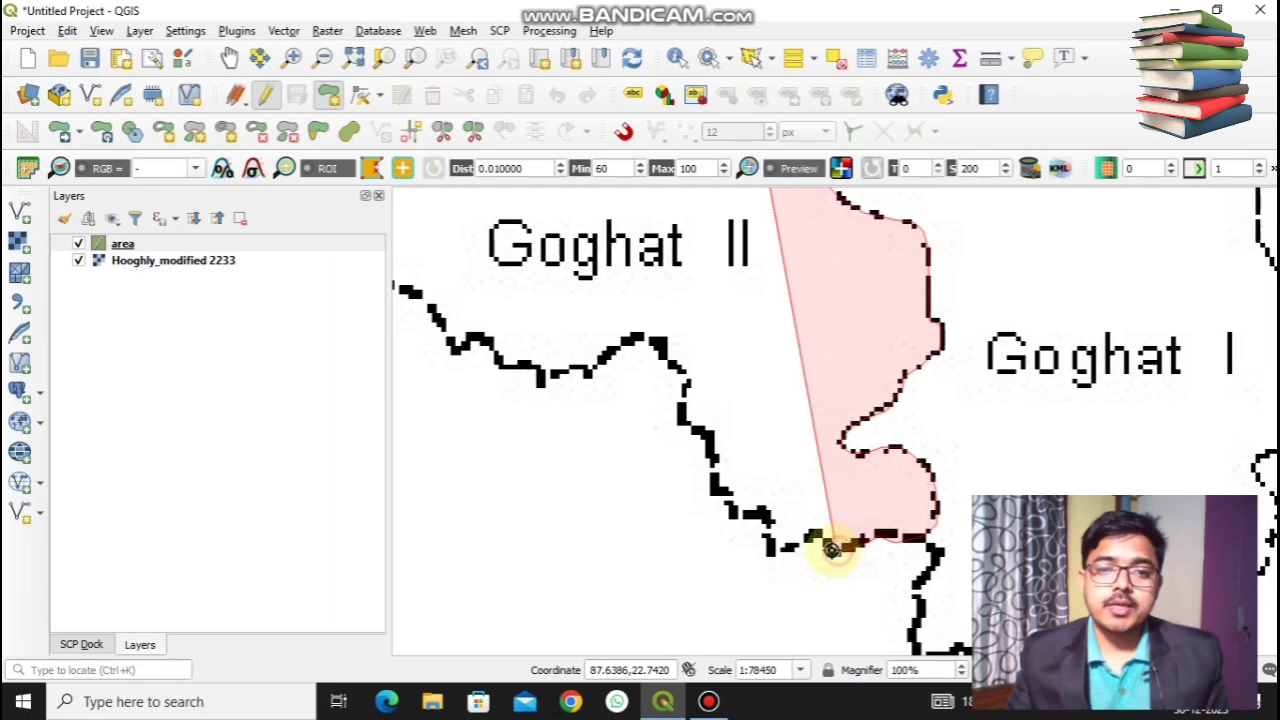
Continue the polygon along Goghat II's stepped southern boundary northwest to just before the rounded crest below the label
left_click(772, 555)
left_click(767, 520)
left_click(745, 514)
left_click(733, 509)
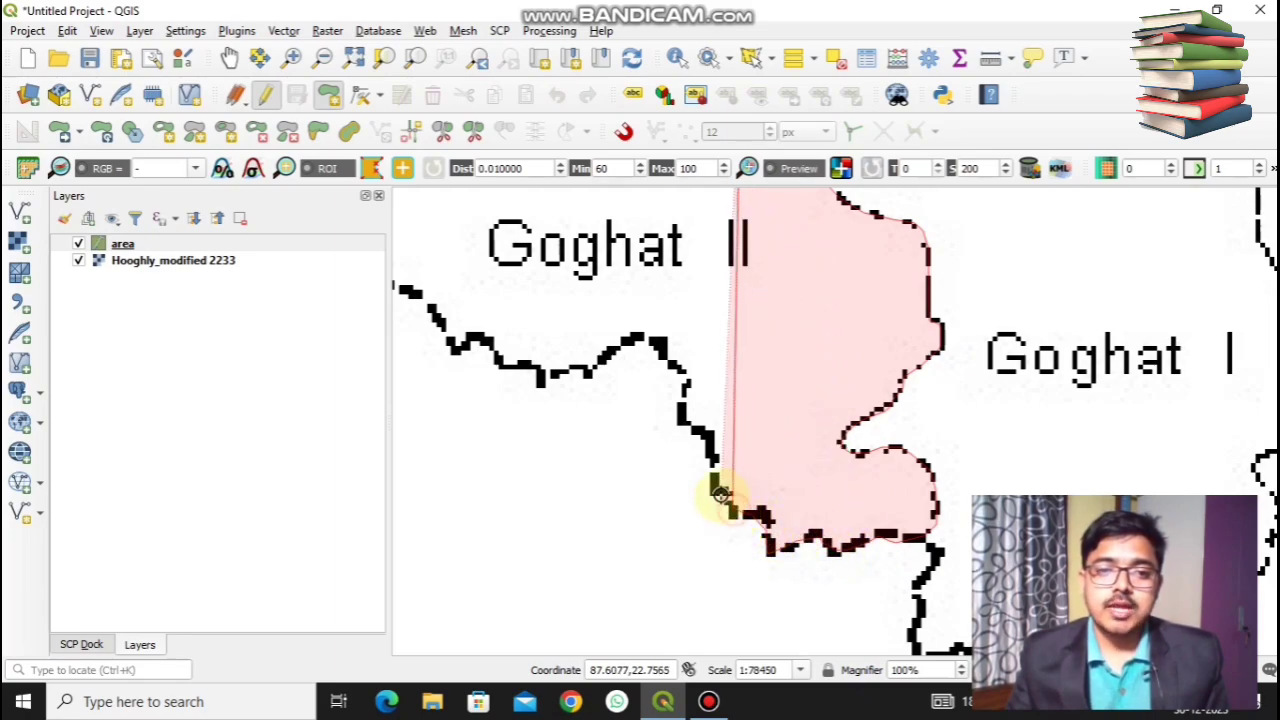
left_click(720, 496)
left_click(712, 482)
left_click(711, 452)
left_click(699, 431)
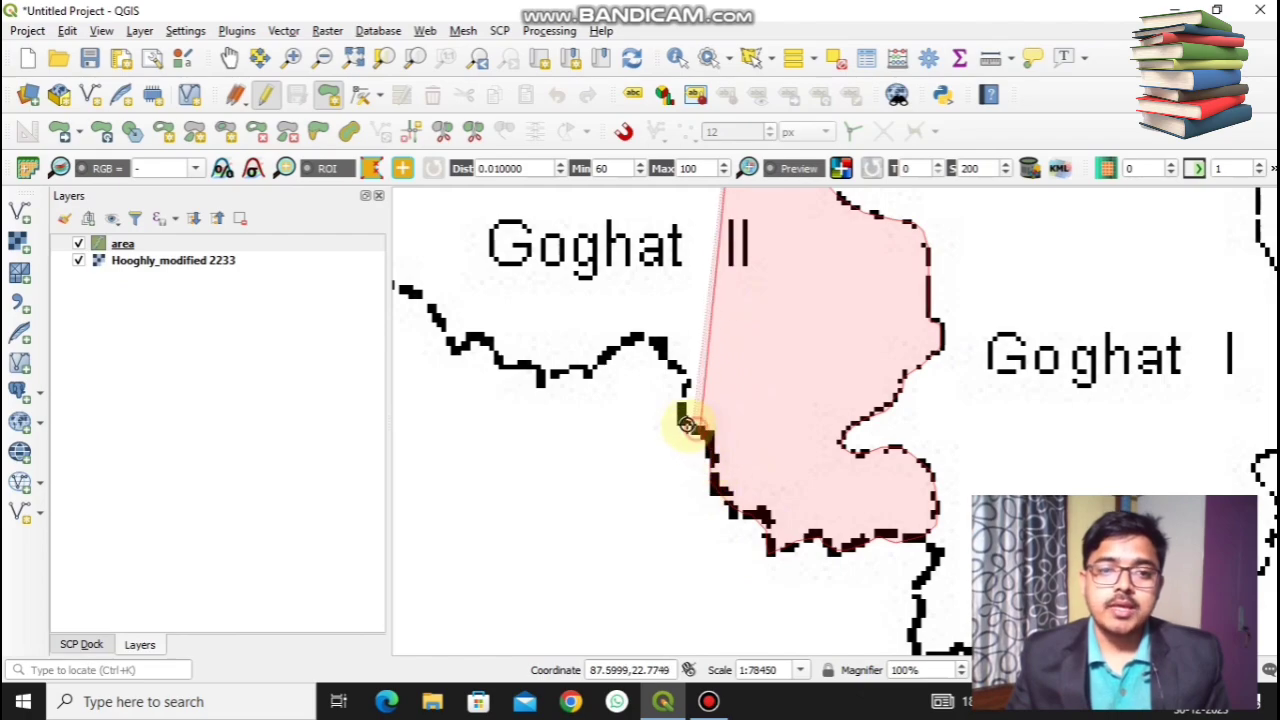
left_click(682, 422)
left_click(682, 409)
left_click(686, 384)
left_click(670, 356)
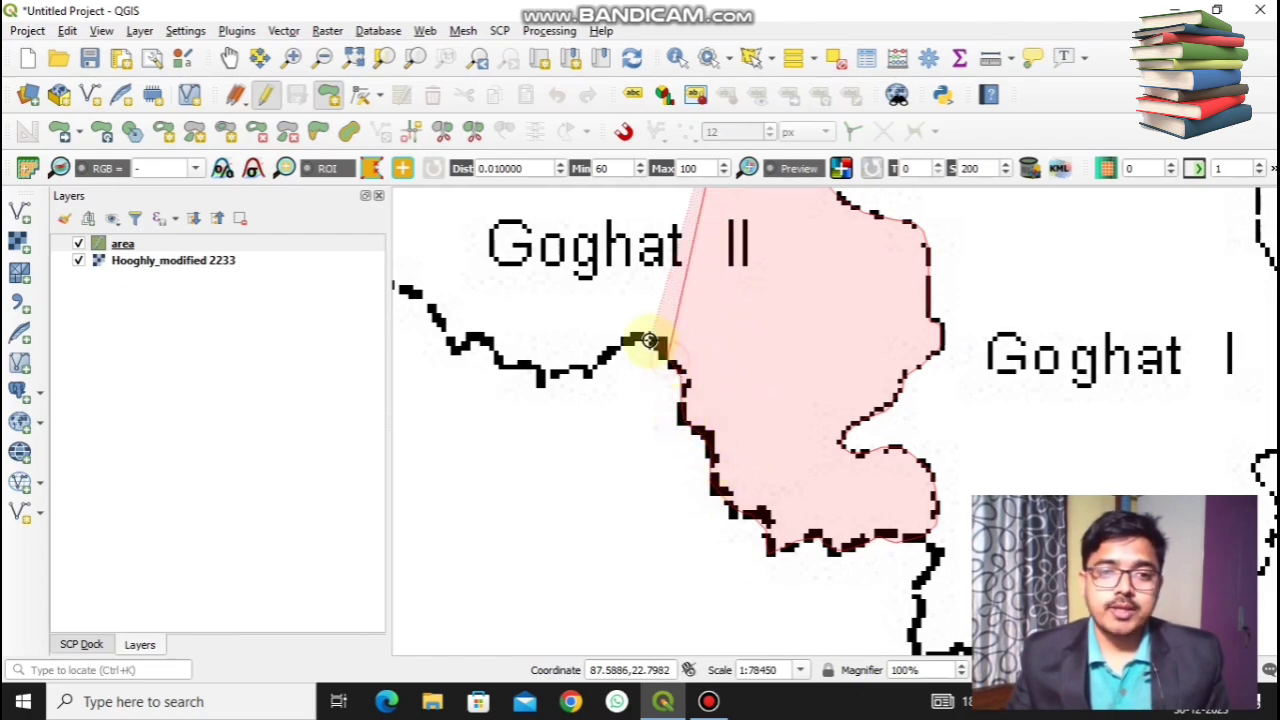
Trace the southern boundary from the rounded crest below the Goghat II label west past the dips and up the northwest slope
left_click(642, 339)
left_click(618, 349)
left_click(589, 373)
left_click(575, 372)
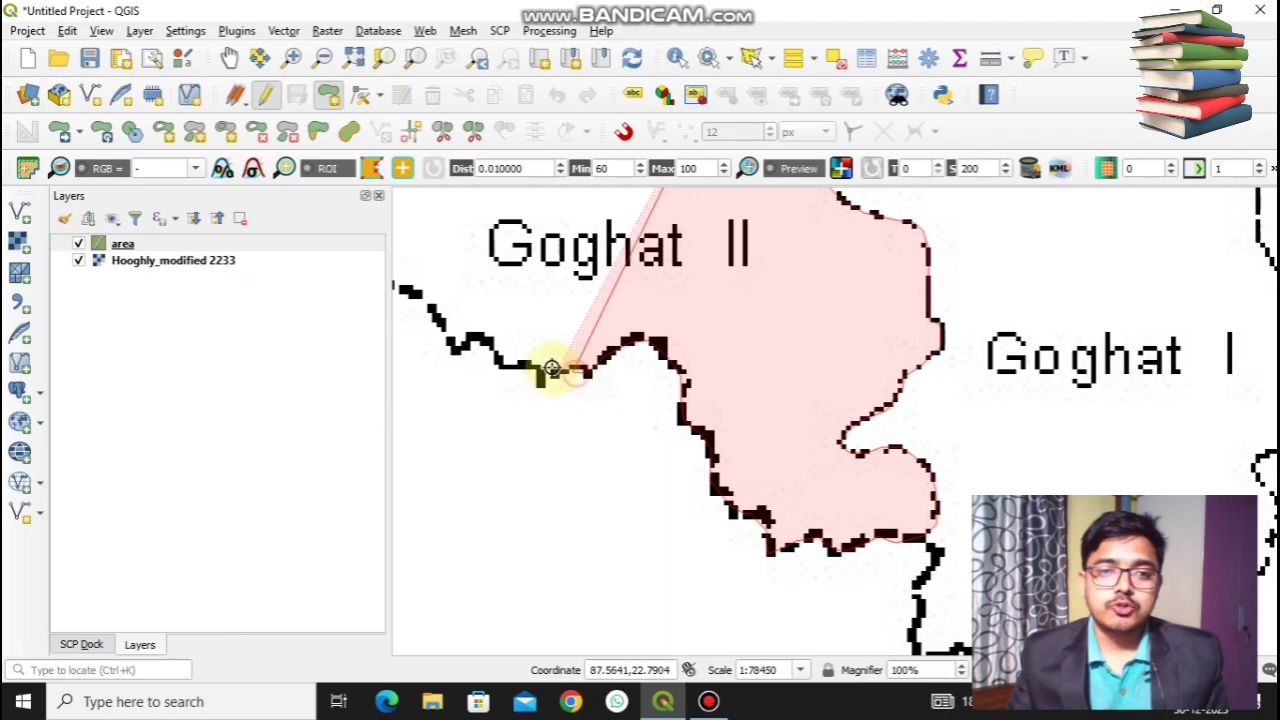
left_click(552, 368)
left_click(509, 362)
left_click(491, 351)
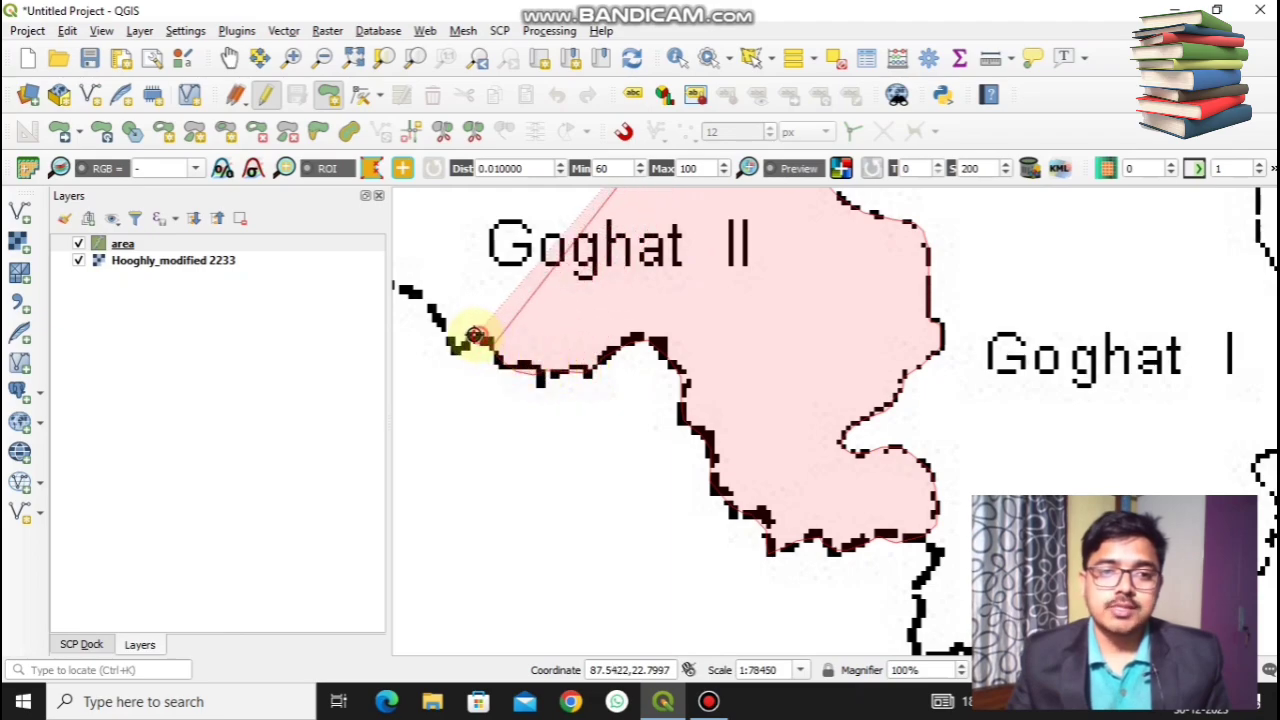
left_click(476, 336)
left_click(443, 340)
left_click(423, 301)
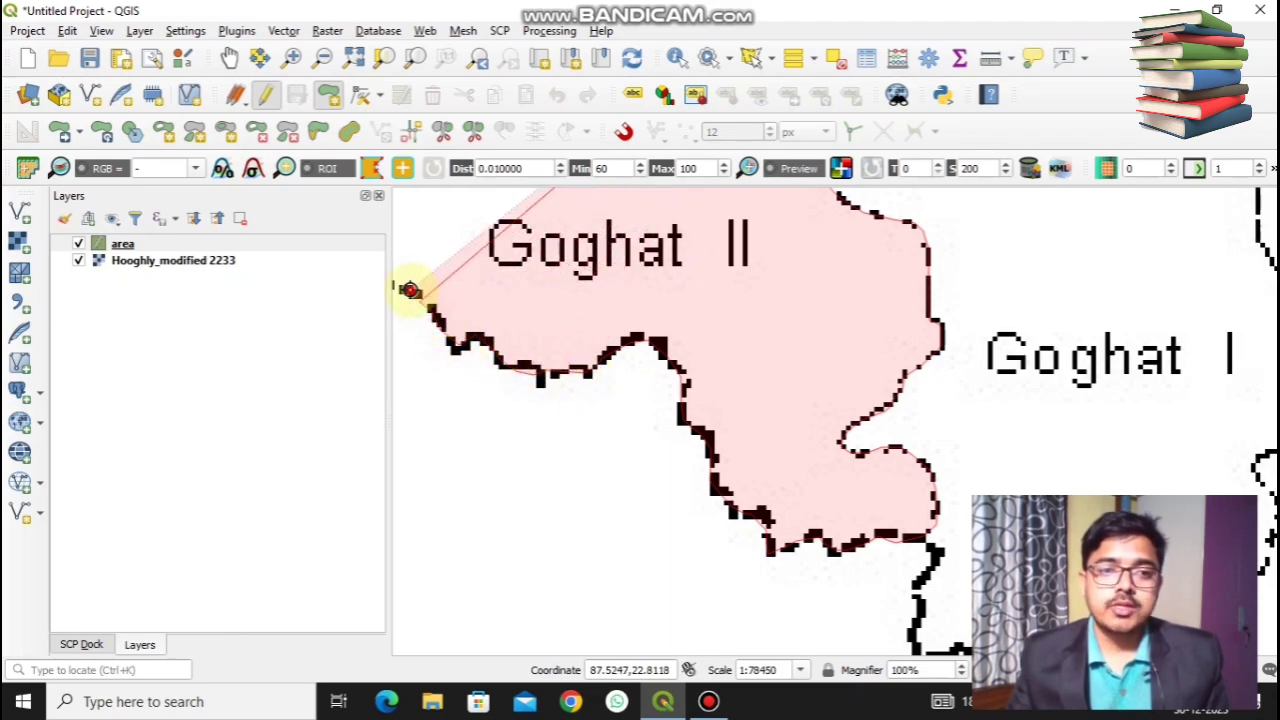
Extend the polygon along the last stretch of the southern boundary to Goghat II's southwestern corner
left_click_drag(409, 290, 714, 509)
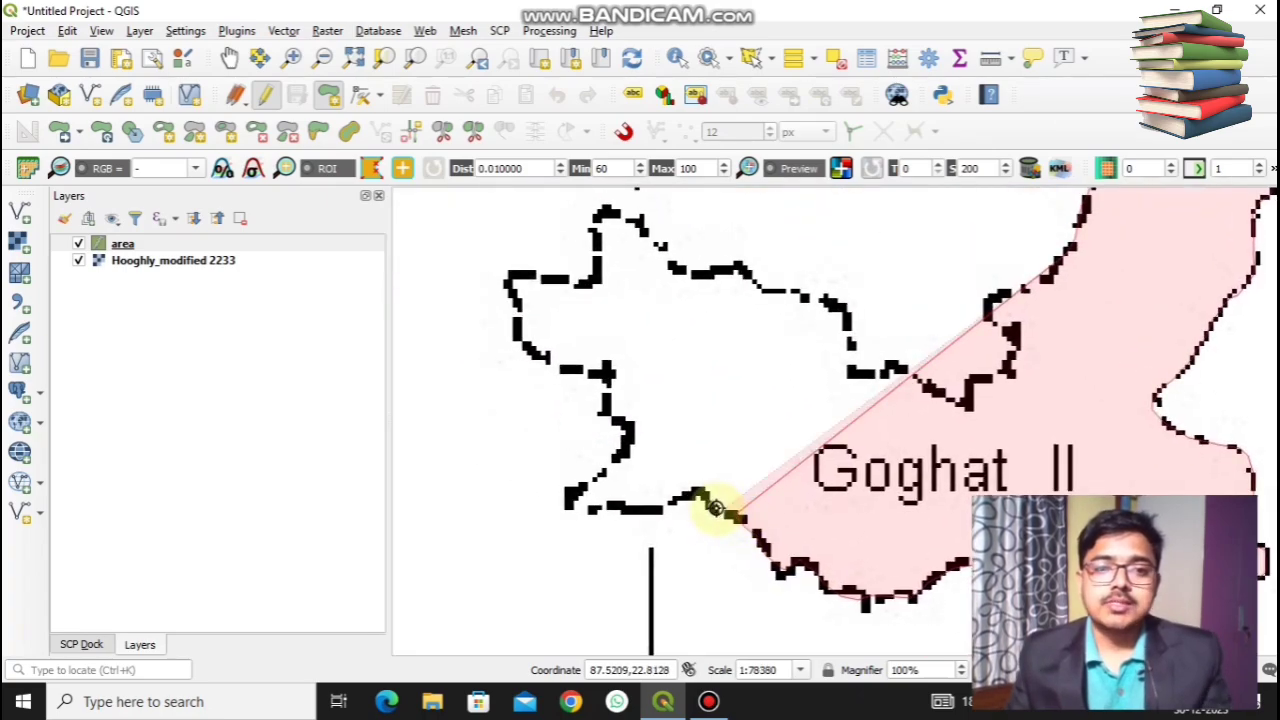
left_click(708, 505)
left_click(672, 503)
left_click(650, 513)
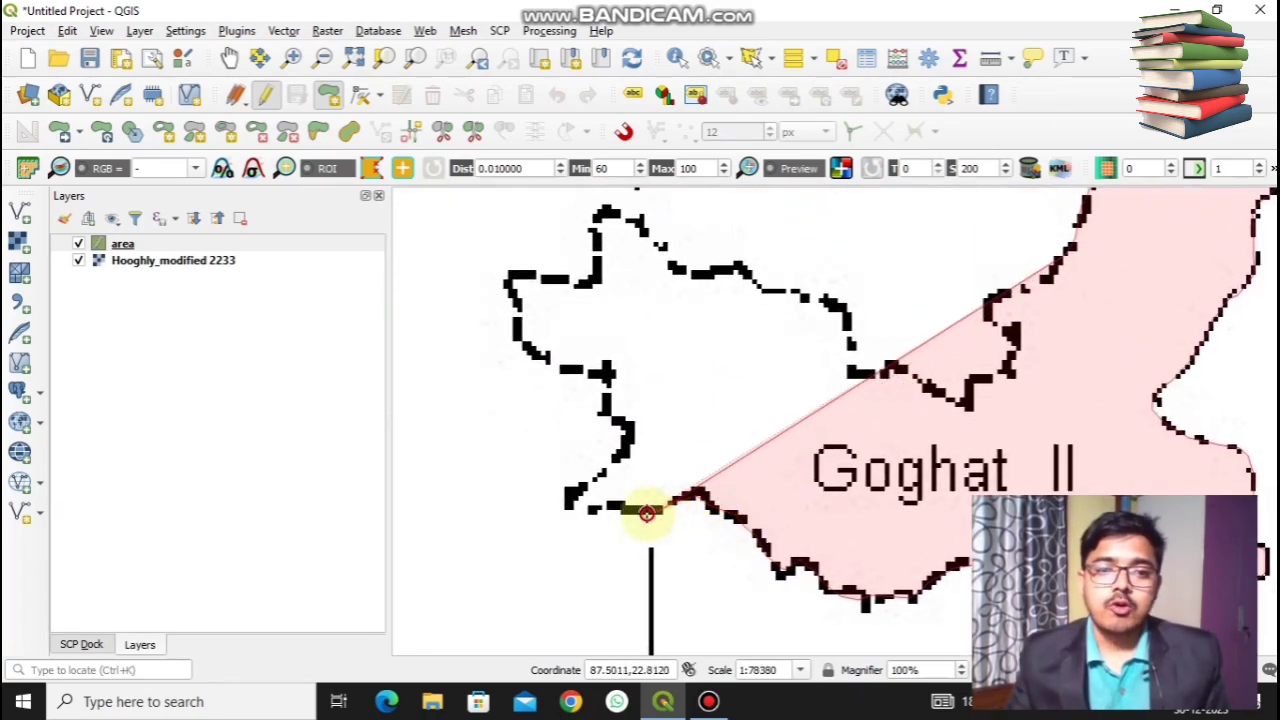
left_click(622, 513)
left_click(598, 508)
left_click(566, 507)
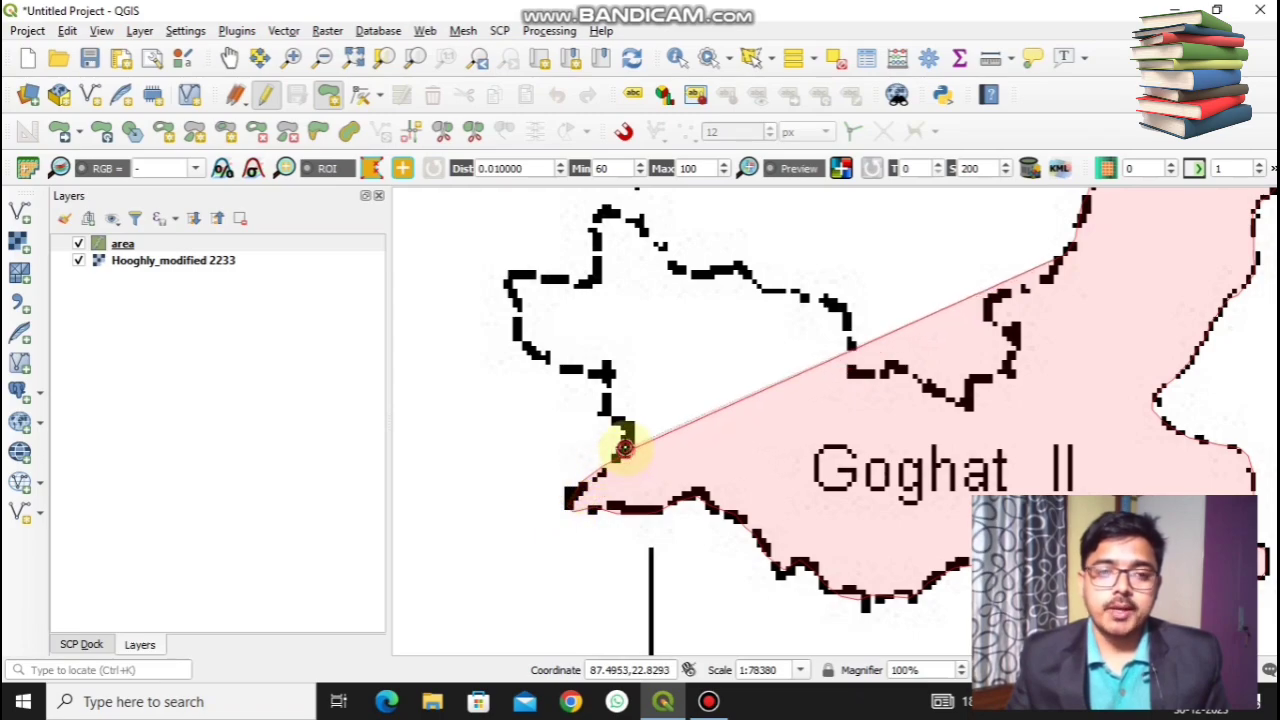
Trace Goghat II's stepped western boundary north from above its southwestern corner to the block's northwestern corner
left_click(609, 414)
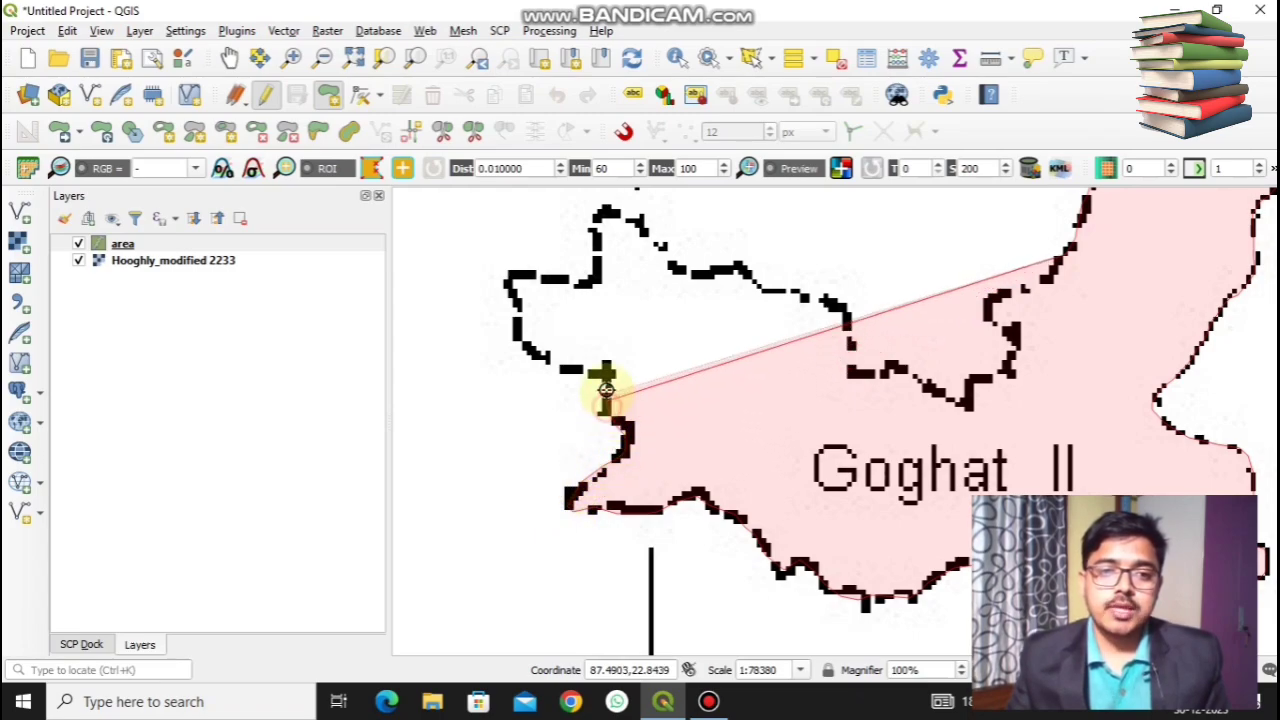
left_click(607, 388)
left_click(606, 373)
left_click(567, 372)
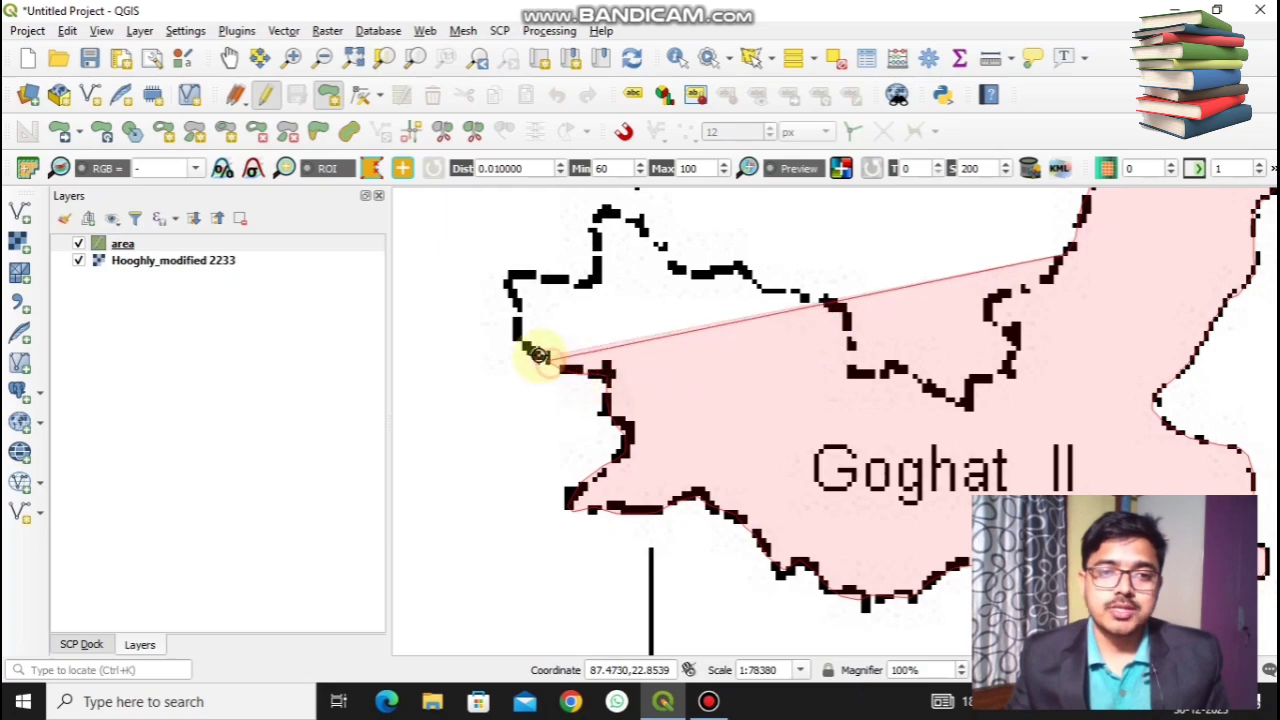
left_click(541, 359)
left_click(526, 348)
left_click(518, 328)
left_click(516, 308)
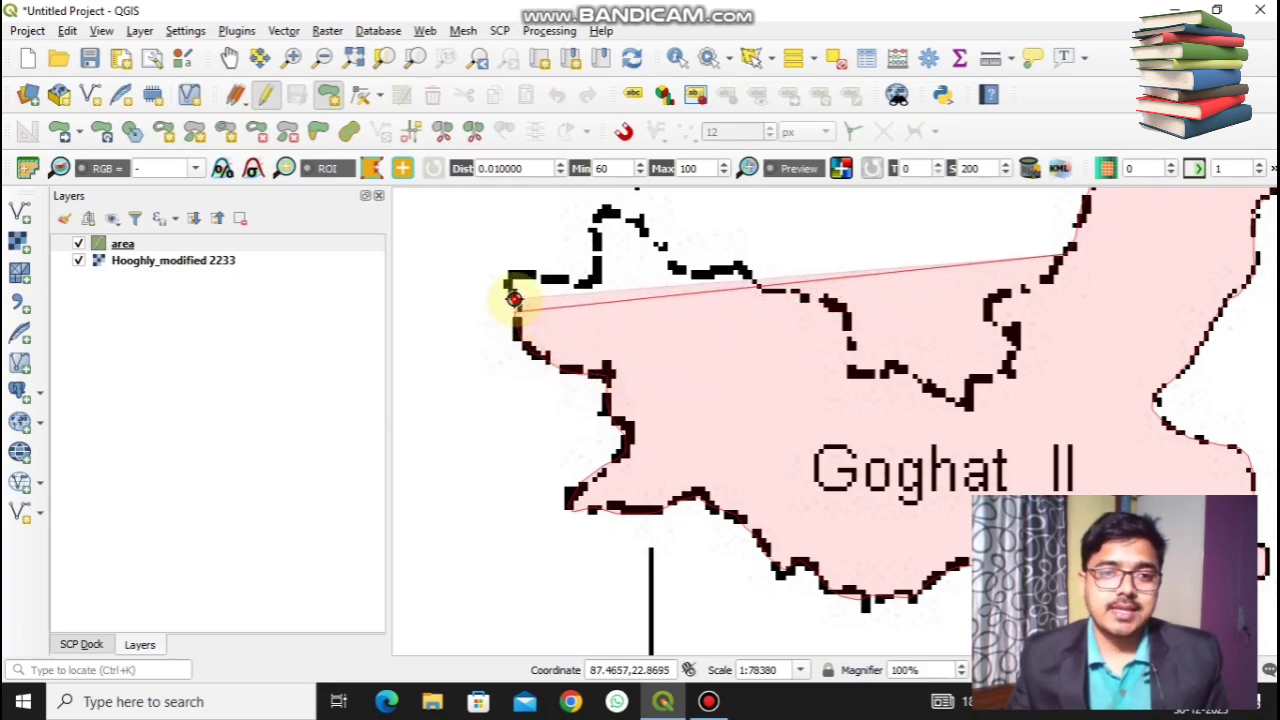
left_click(516, 294)
left_click(511, 277)
Extend the polygon east from the northwestern corner, up around the narrow northern spike and down its eastern slope
left_click(568, 281)
left_click(589, 281)
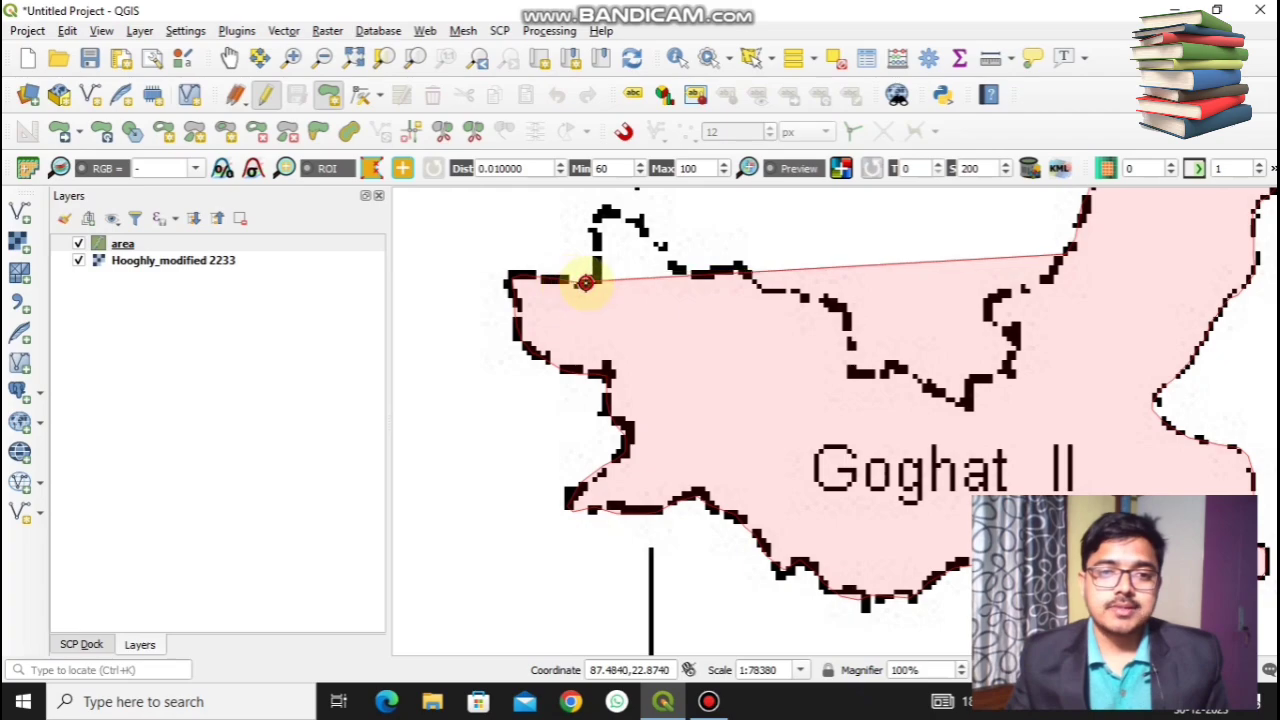
left_click(598, 261)
left_click(596, 242)
left_click(598, 214)
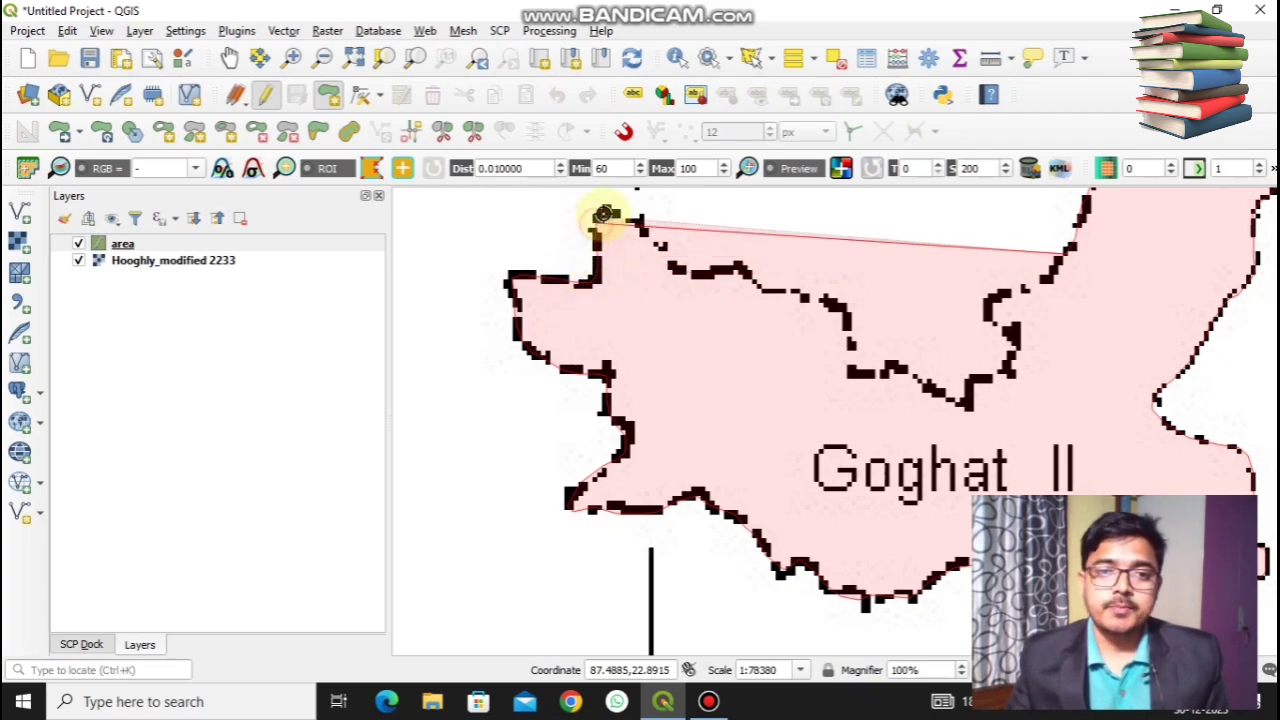
left_click(618, 213)
left_click(640, 224)
left_click(655, 240)
left_click(666, 256)
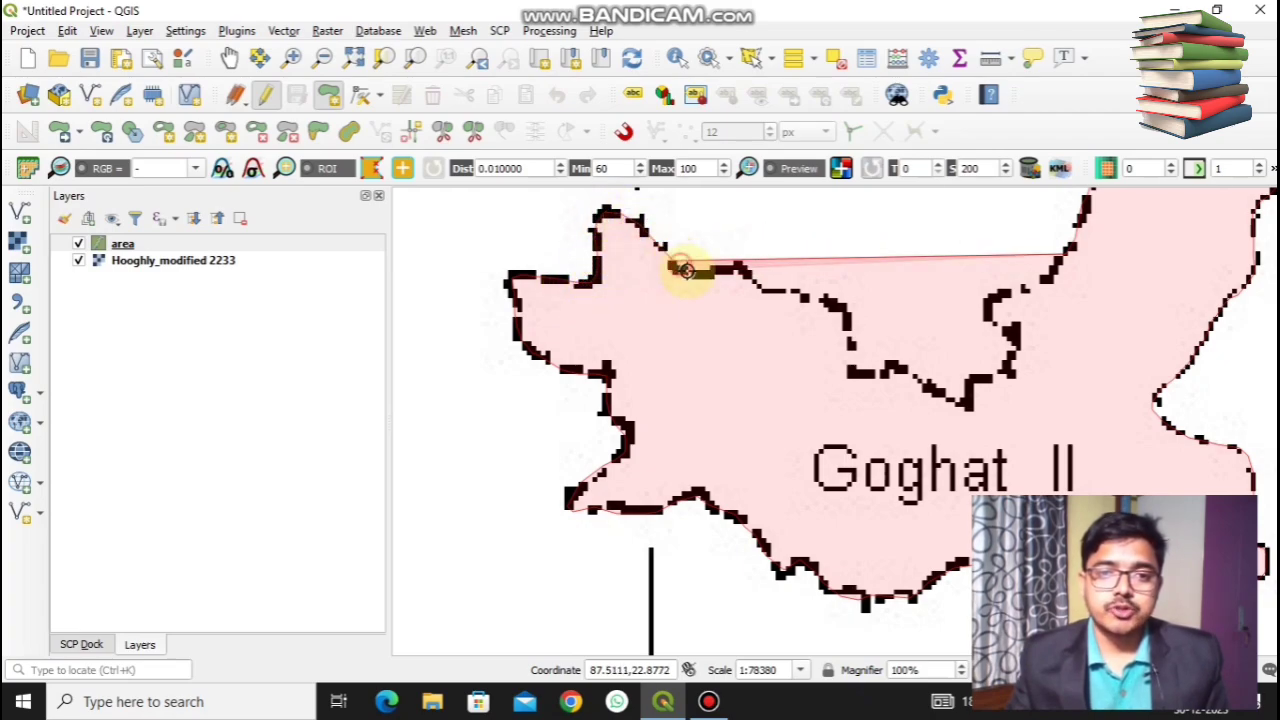
Continue the polygon east along Goghat II's northern boundary from the spike's foot to the steep drop above the label
left_click(688, 267)
left_click(712, 272)
left_click(738, 271)
left_click(763, 287)
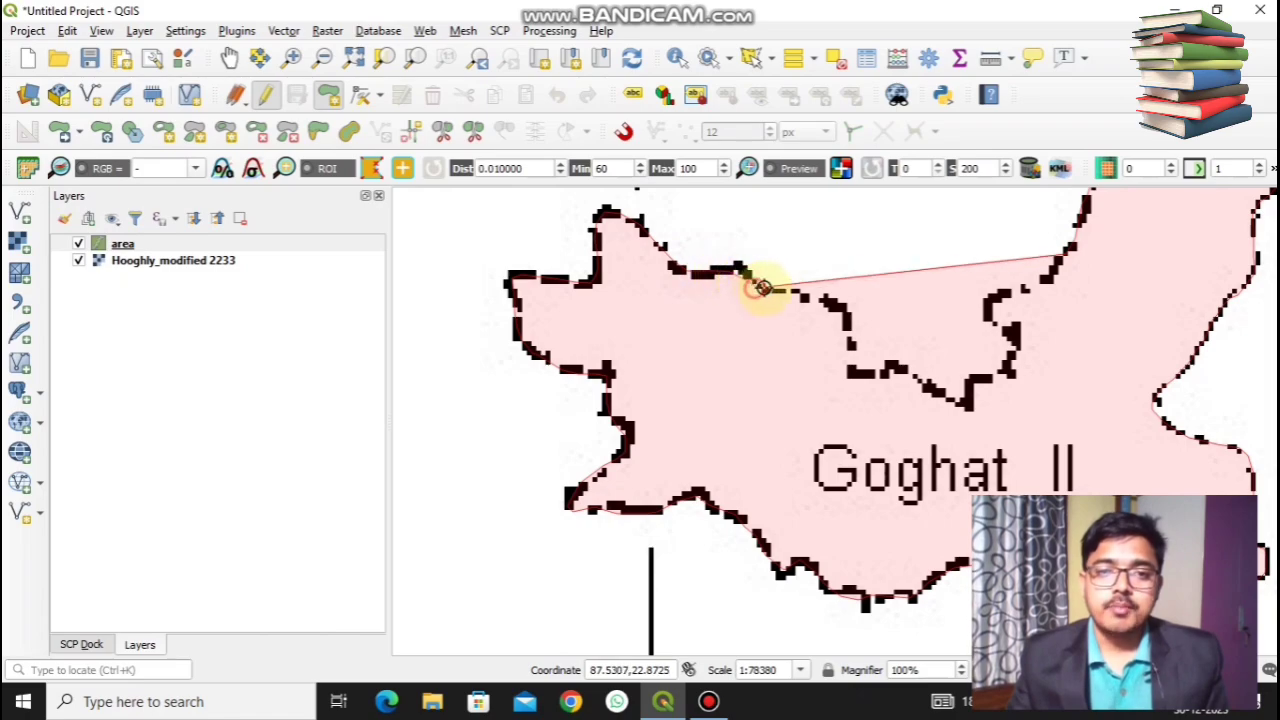
left_click(794, 295)
left_click(822, 300)
left_click(842, 311)
left_click(854, 343)
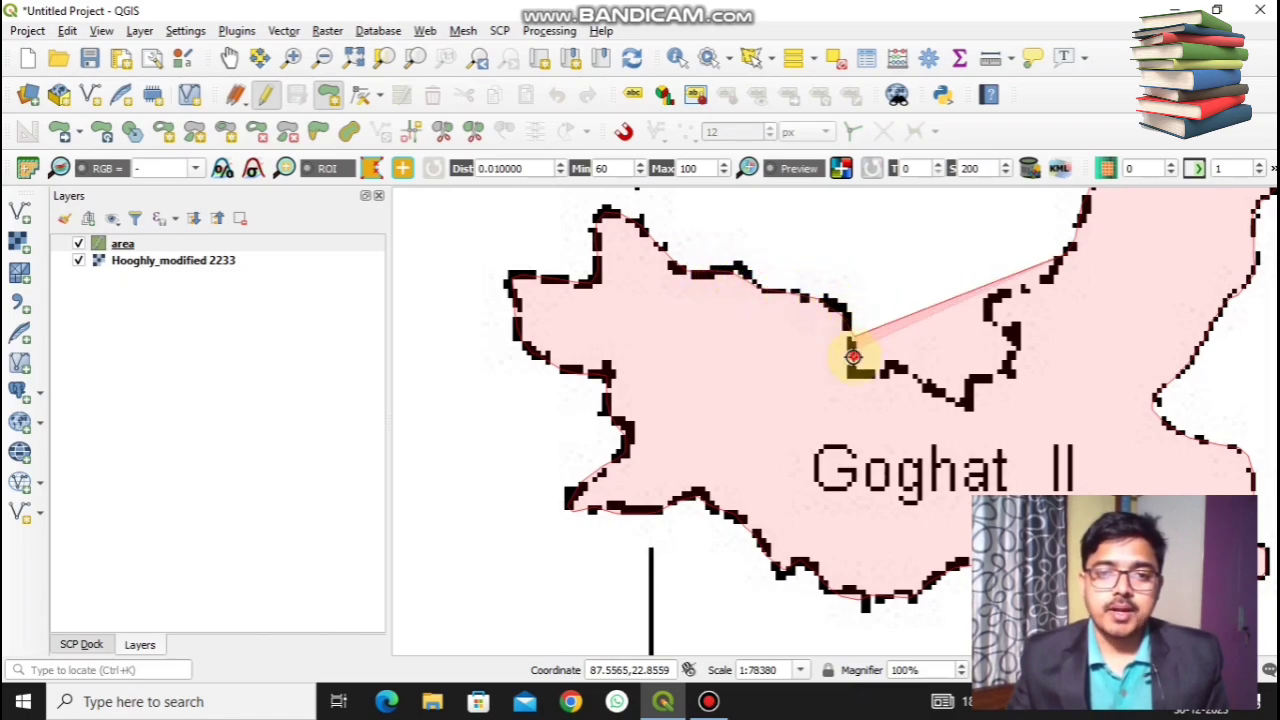
Trace the boundary from the foot of the steep drop over the small bump to the V-shaped low point above the label
left_click(852, 374)
left_click(878, 373)
left_click(895, 365)
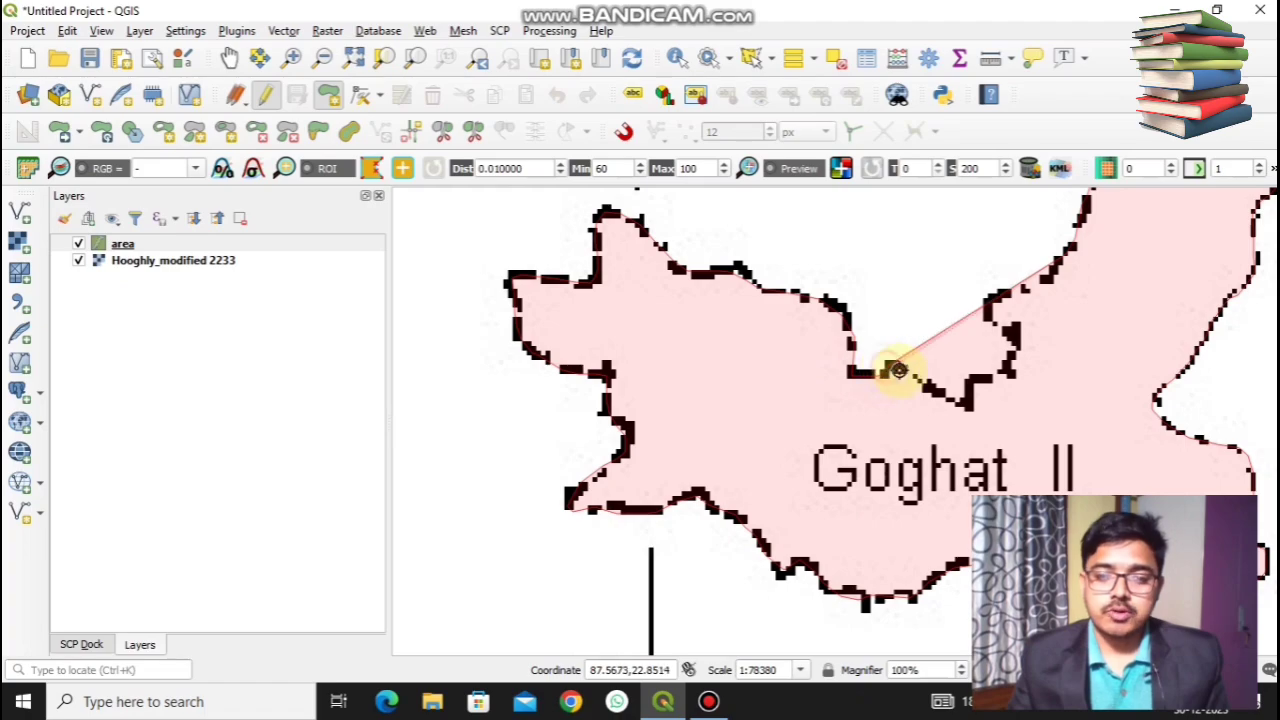
left_click(915, 378)
left_click(935, 391)
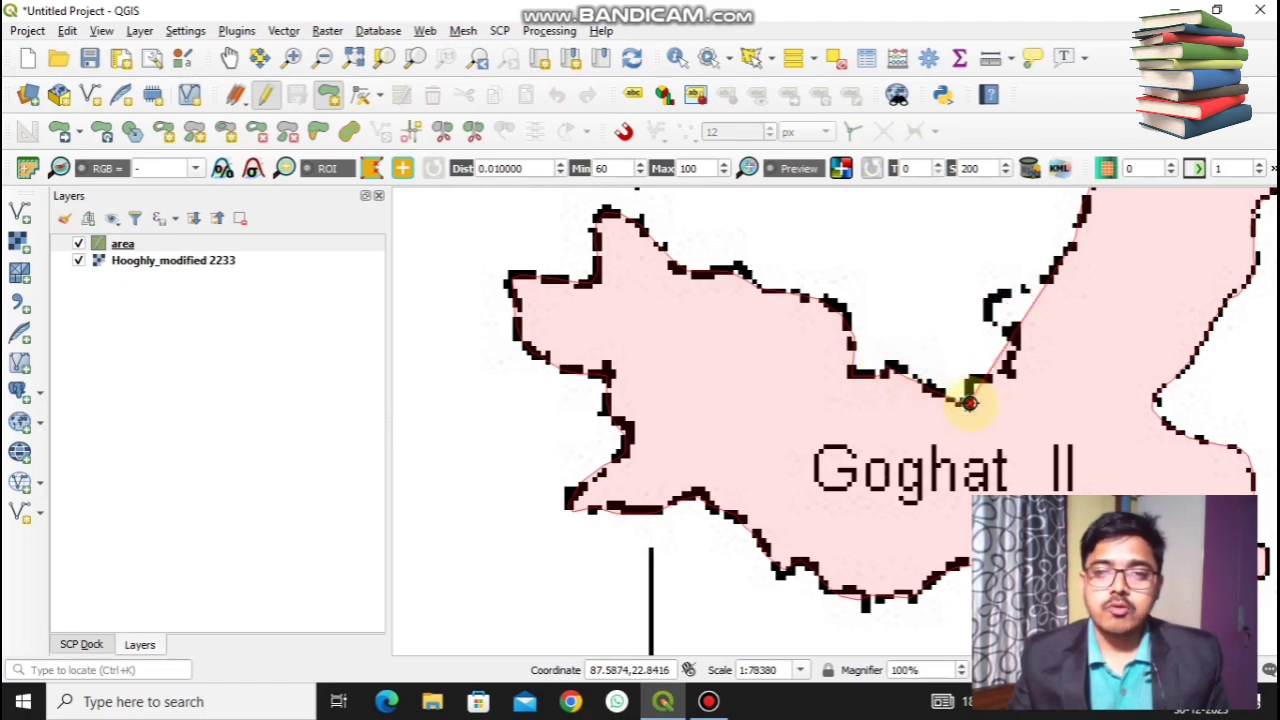
left_click(970, 404)
Trace the boundary from the V-shaped low point north around the hooked bend toward the polygon's starting point
left_click(974, 385)
left_click(991, 379)
left_click(1007, 369)
left_click(1012, 357)
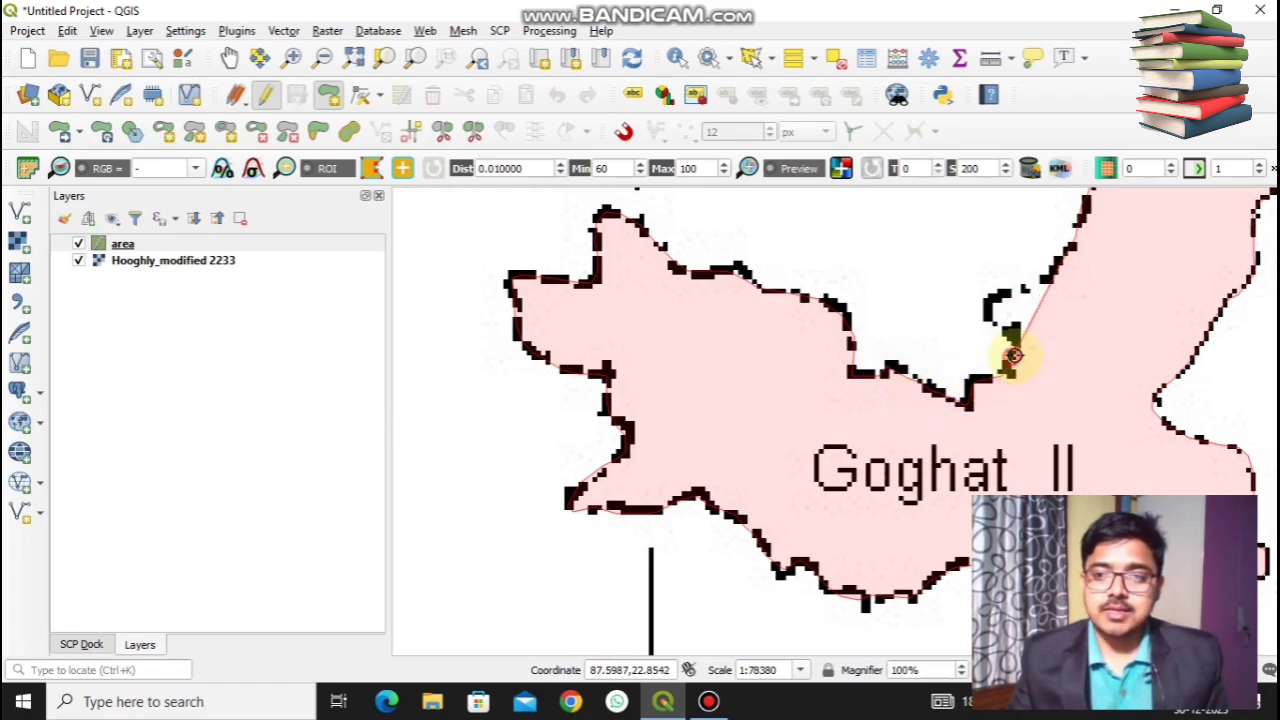
left_click(1024, 337)
left_click(995, 324)
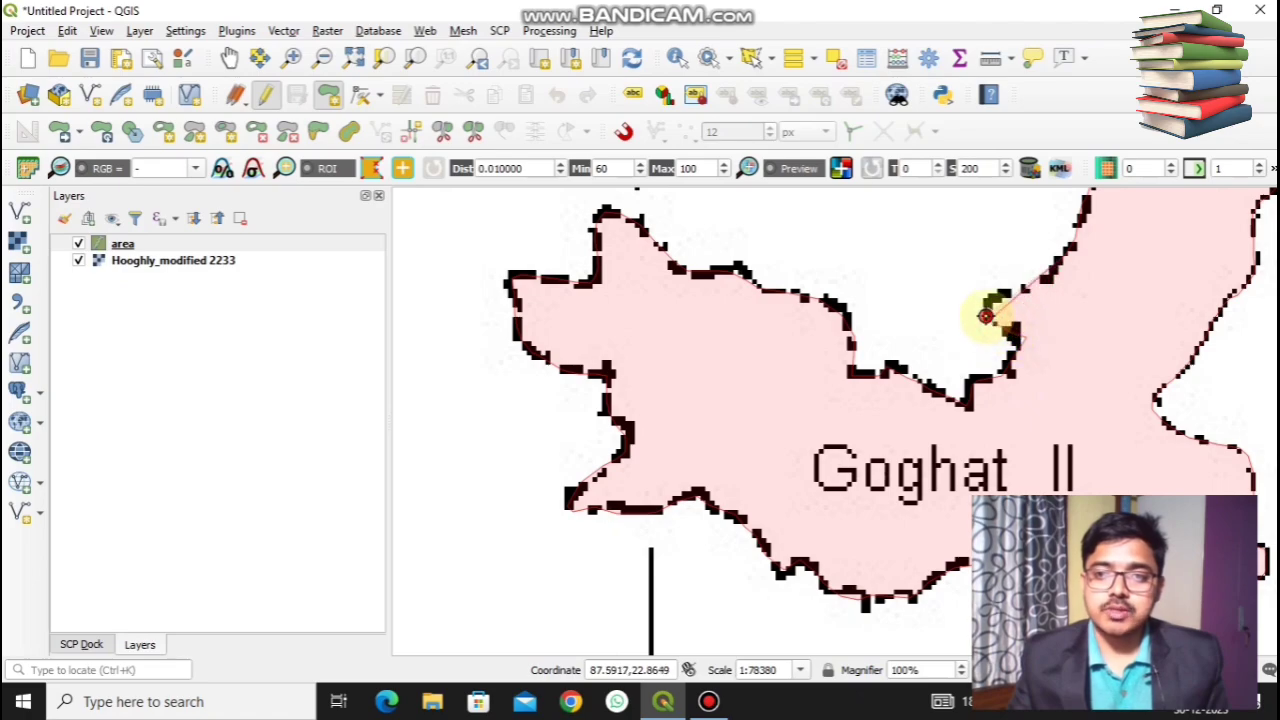
left_click(987, 306)
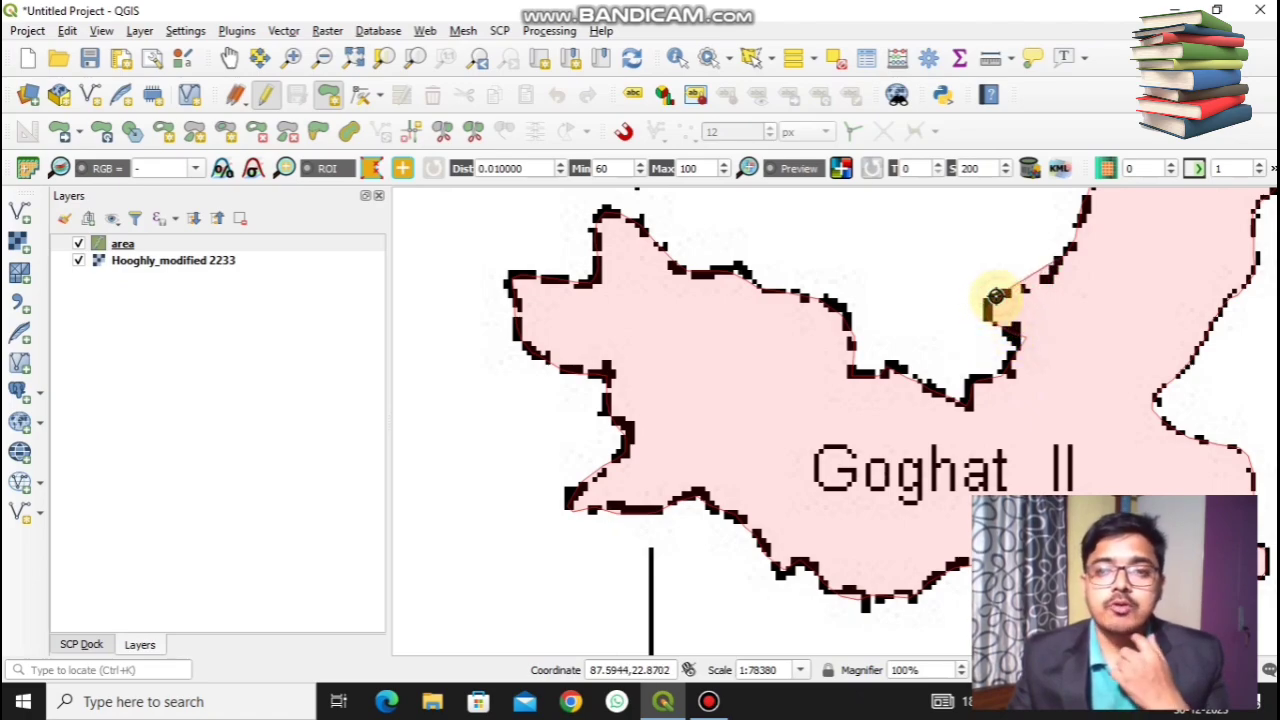
Finish the Goghat II polygon and save its attributes with id 1 and block GOGHAT2
right_click(1001, 294)
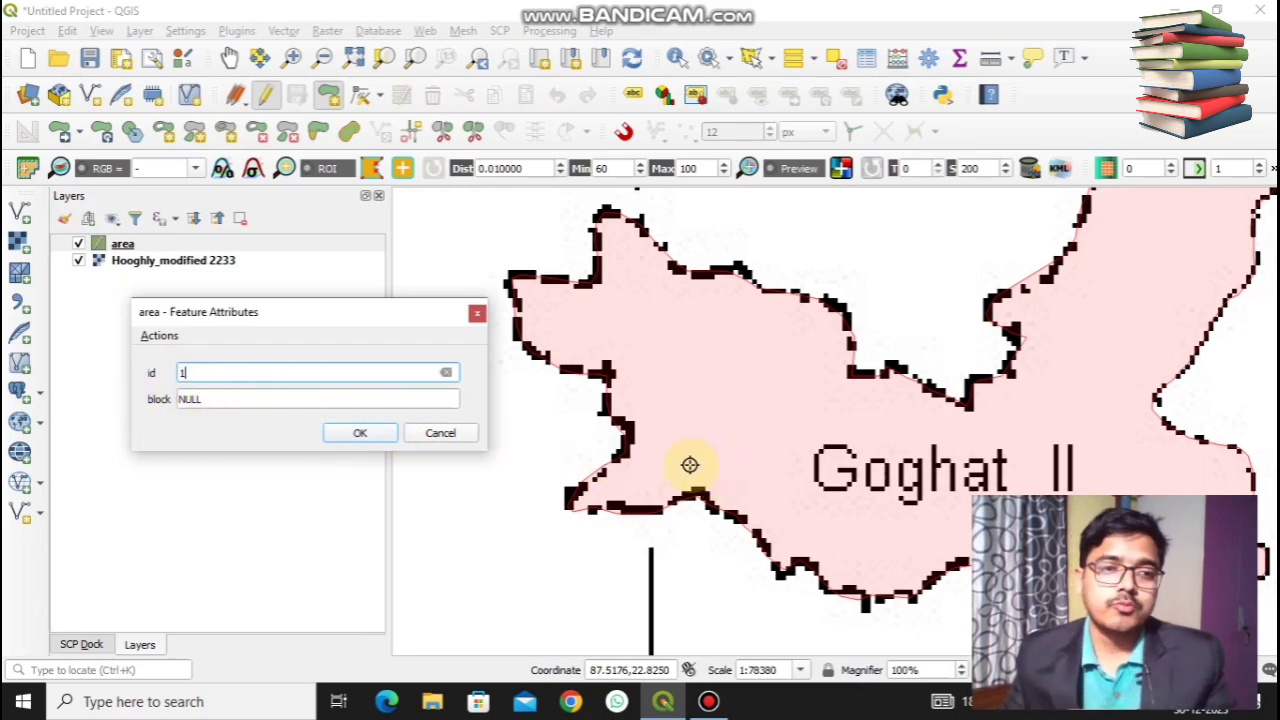
left_click(217, 395)
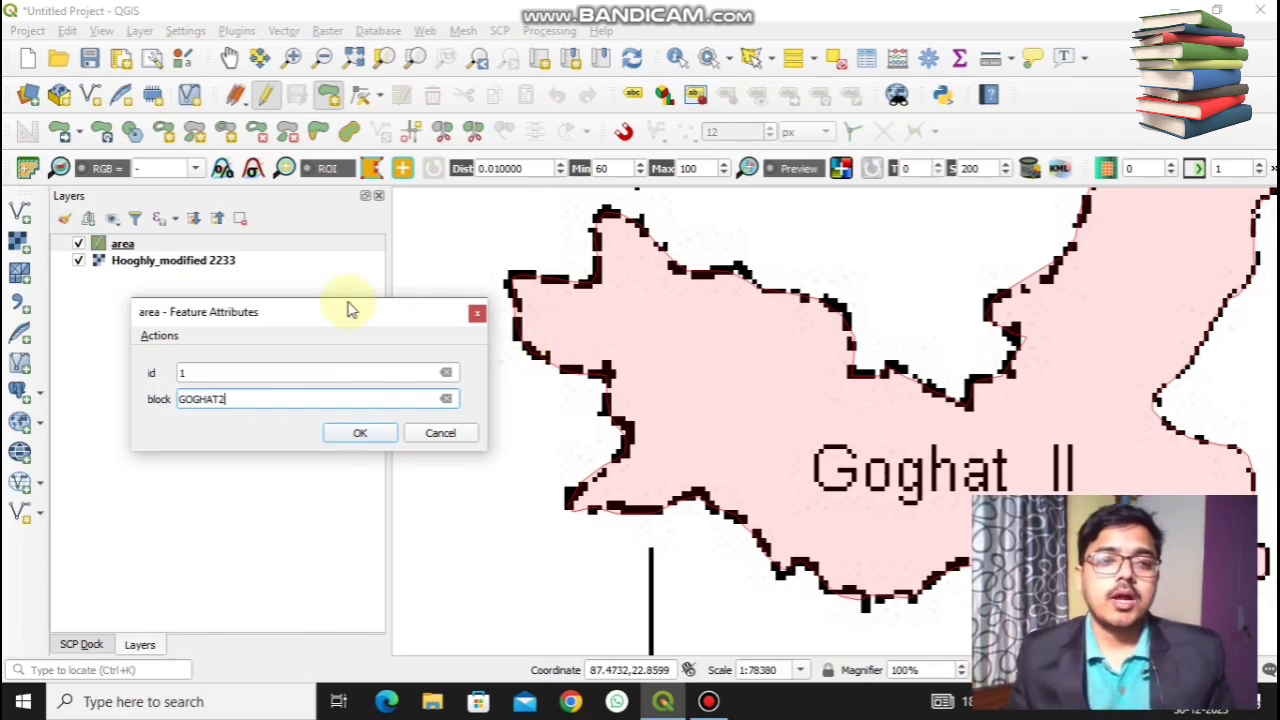
left_click(214, 400)
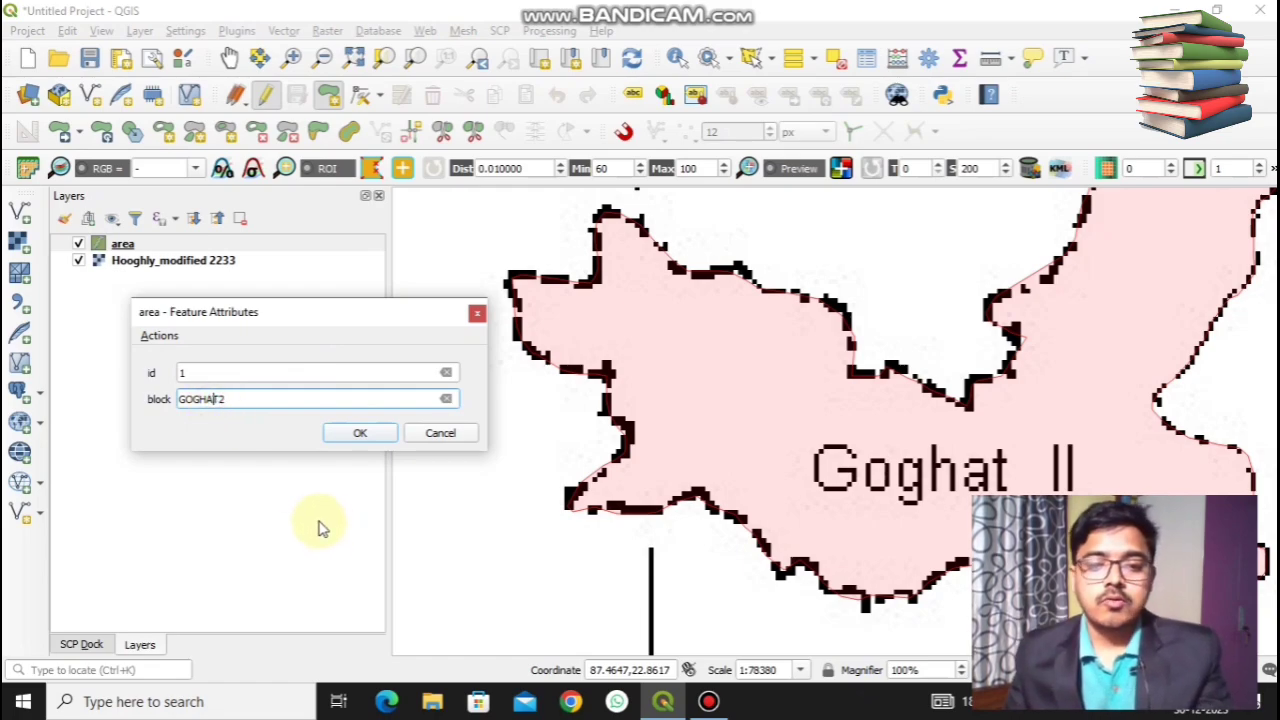
left_click(358, 435)
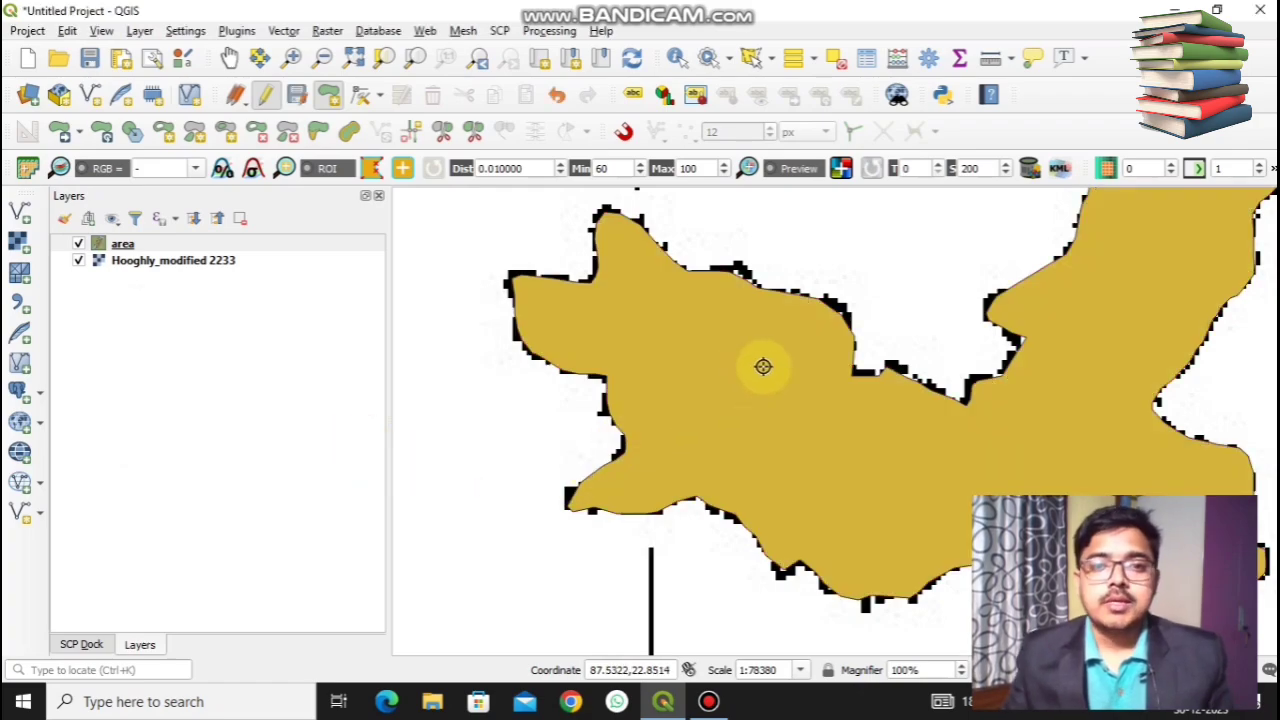
Enable snapping with Advanced Configuration for the area layer, with overlap avoidance, snapping on intersection and topological editing turned on
scroll(761, 370, "down", 2)
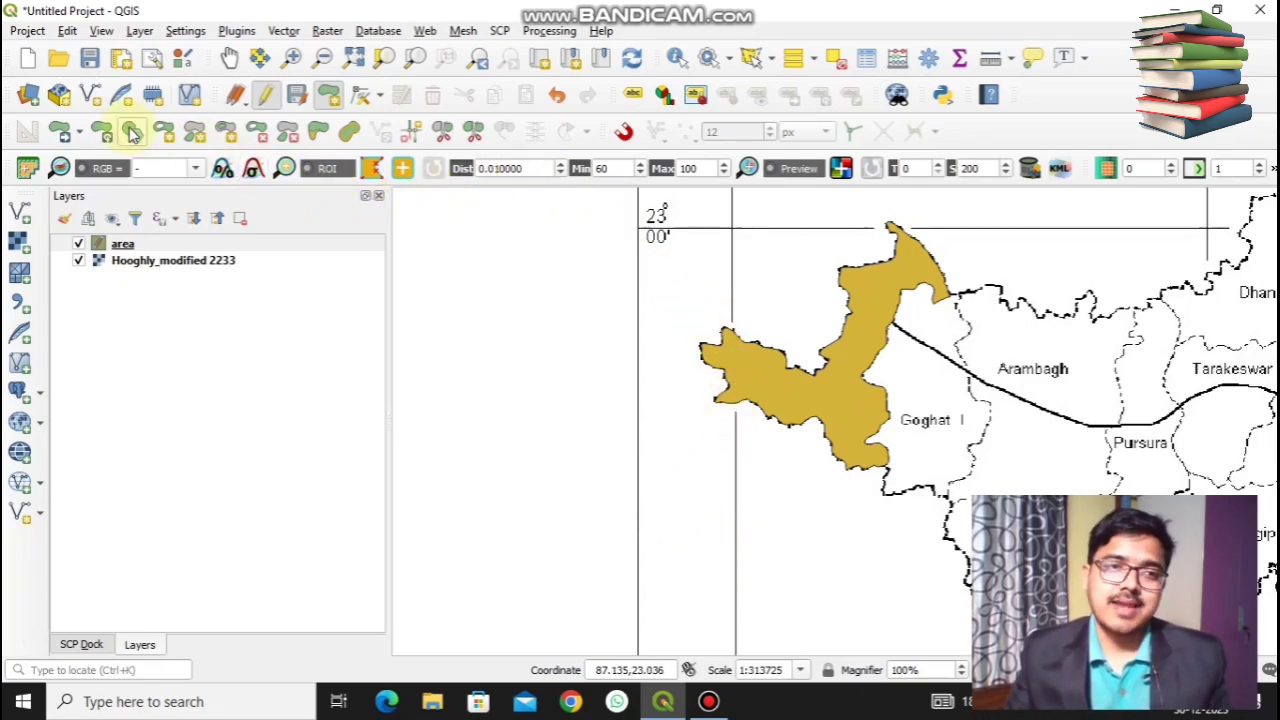
left_click(28, 33)
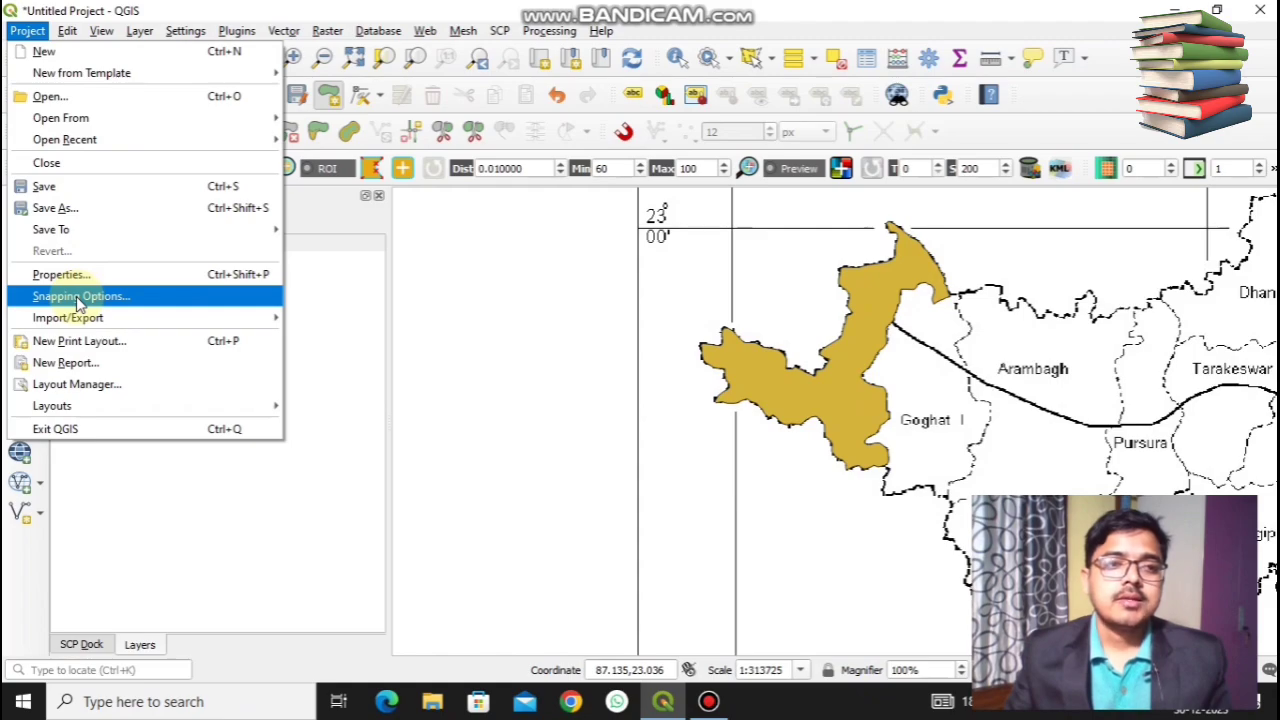
left_click(168, 303)
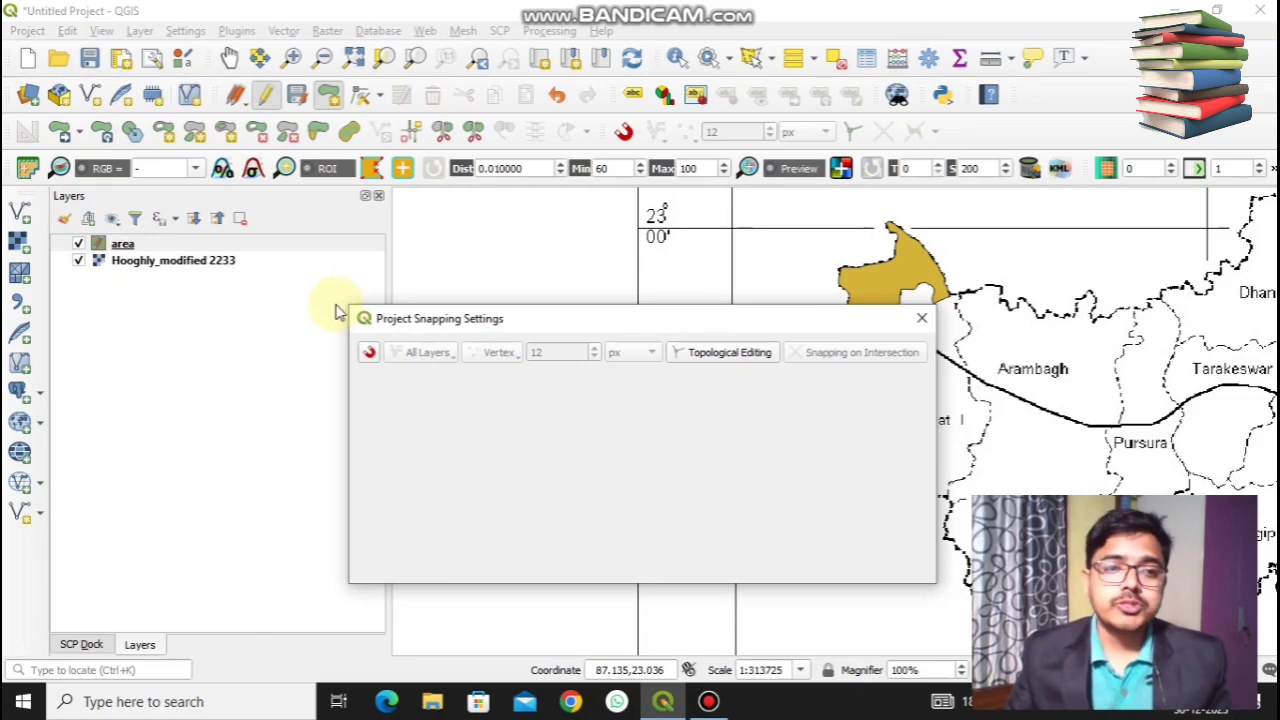
left_click(370, 352)
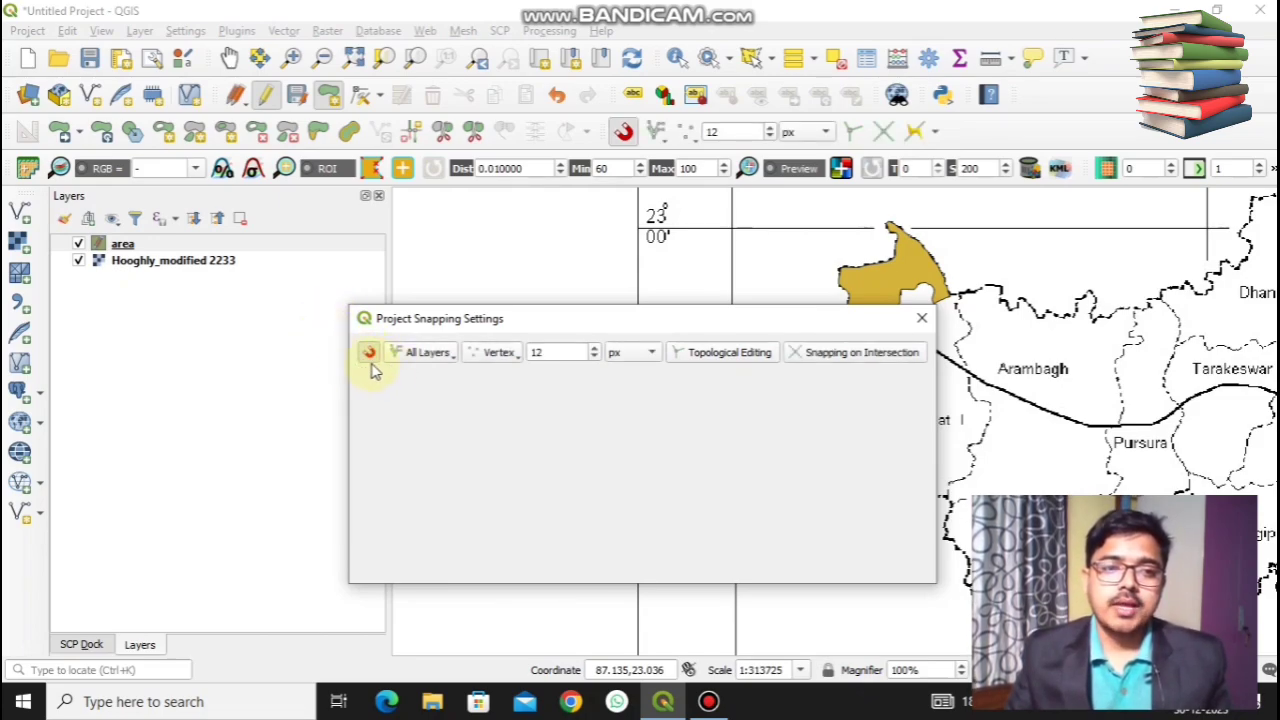
left_click(420, 353)
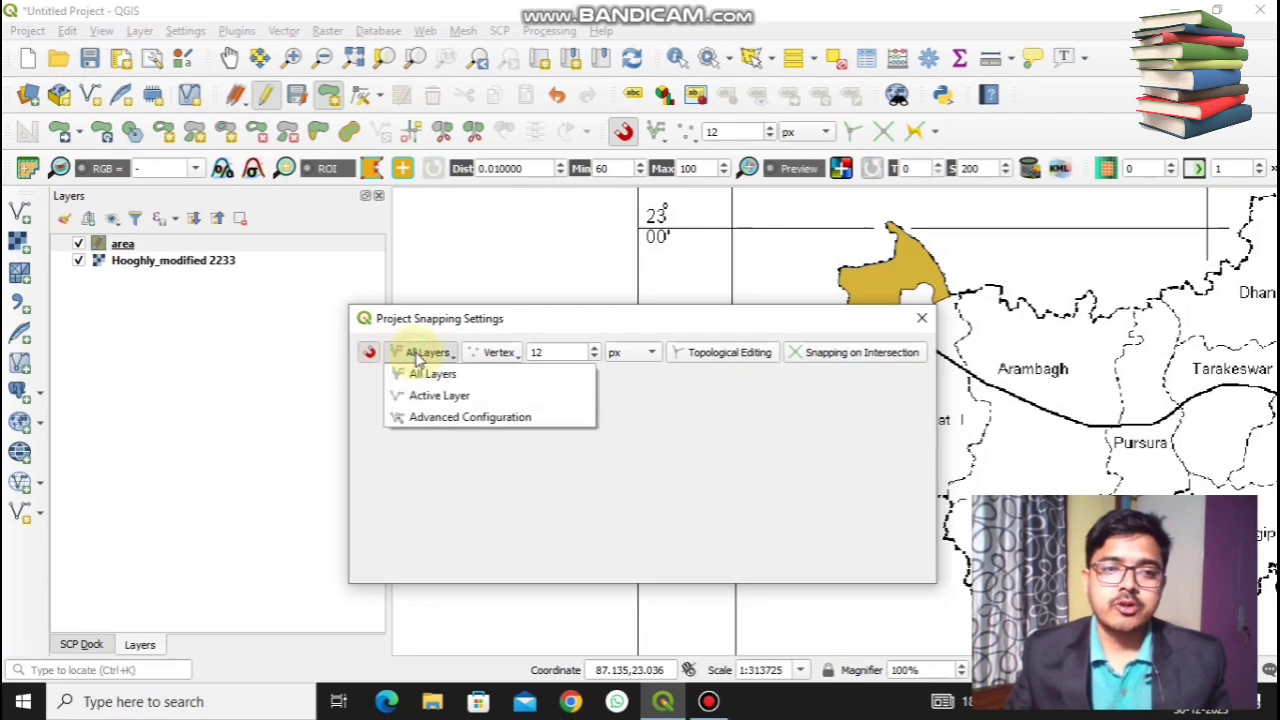
left_click(438, 427)
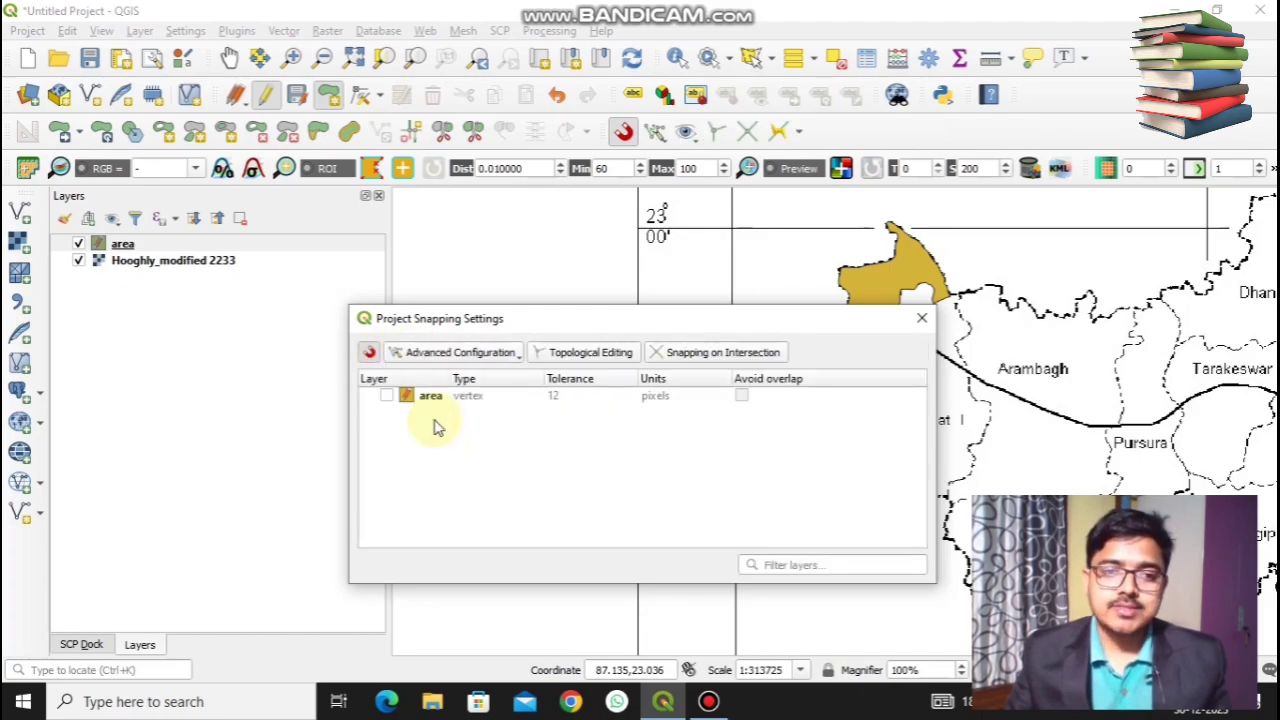
left_click(386, 396)
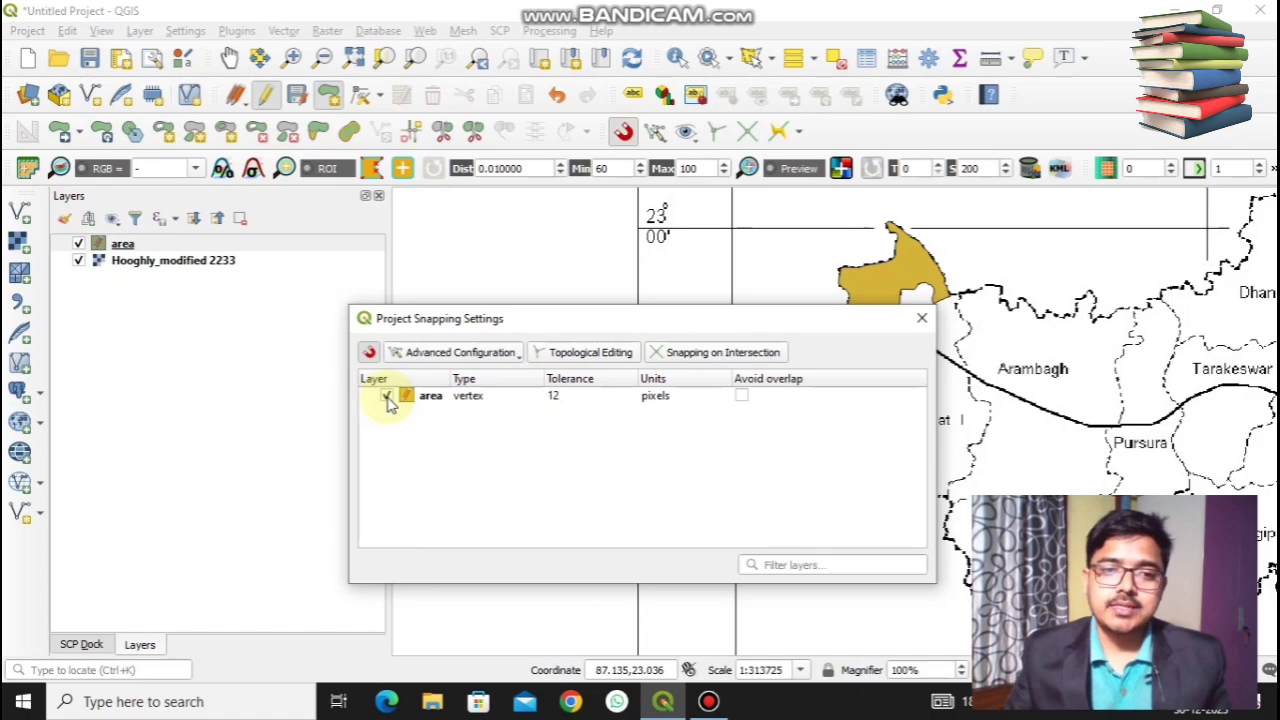
left_click(741, 396)
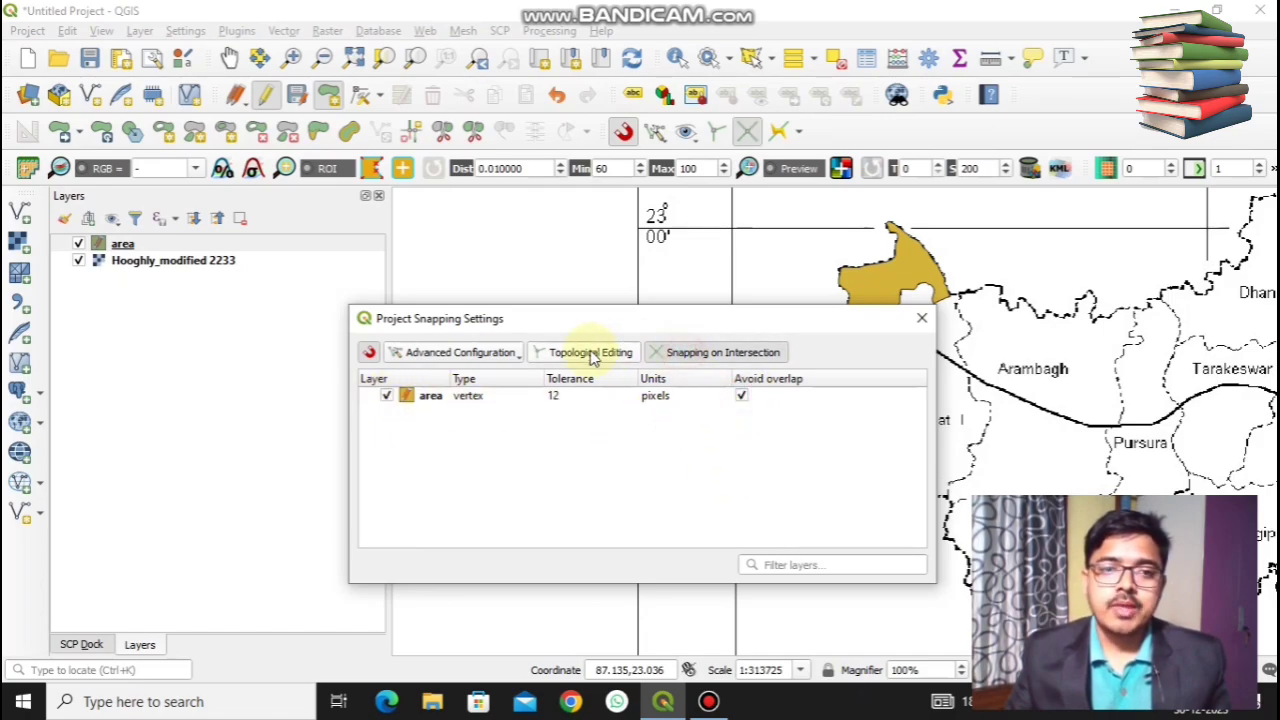
left_click(921, 318)
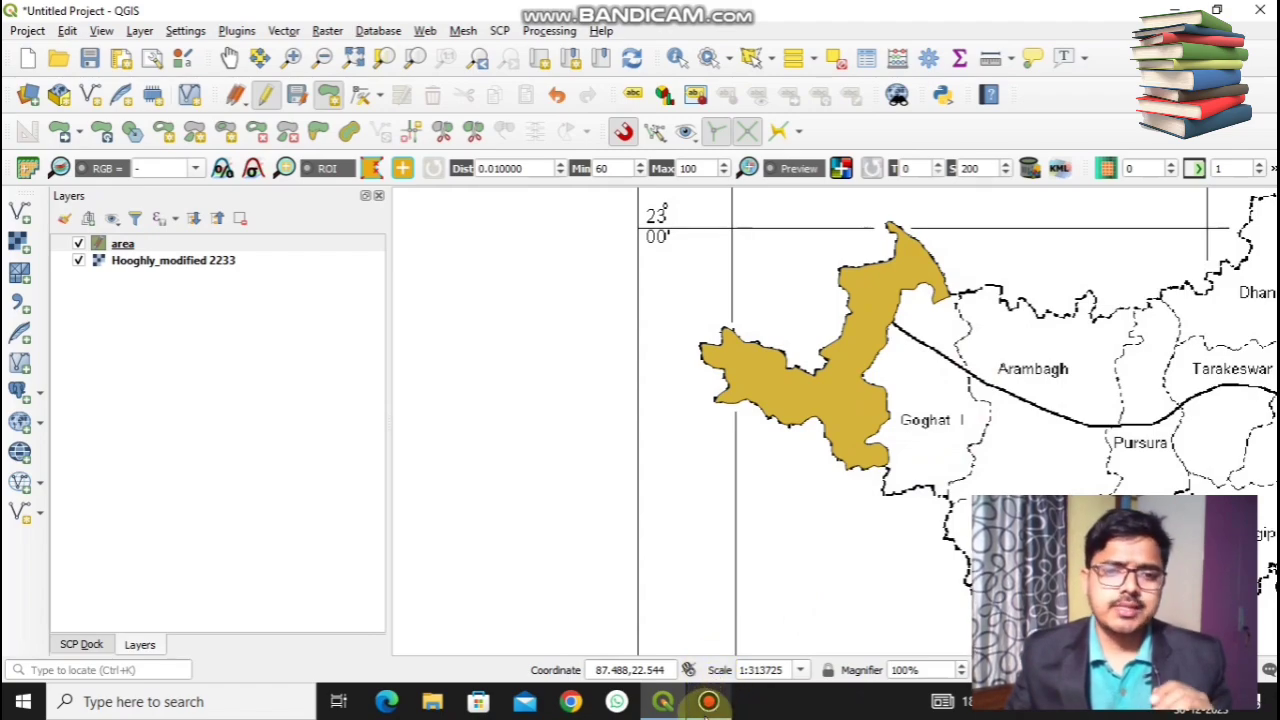
left_click(707, 703)
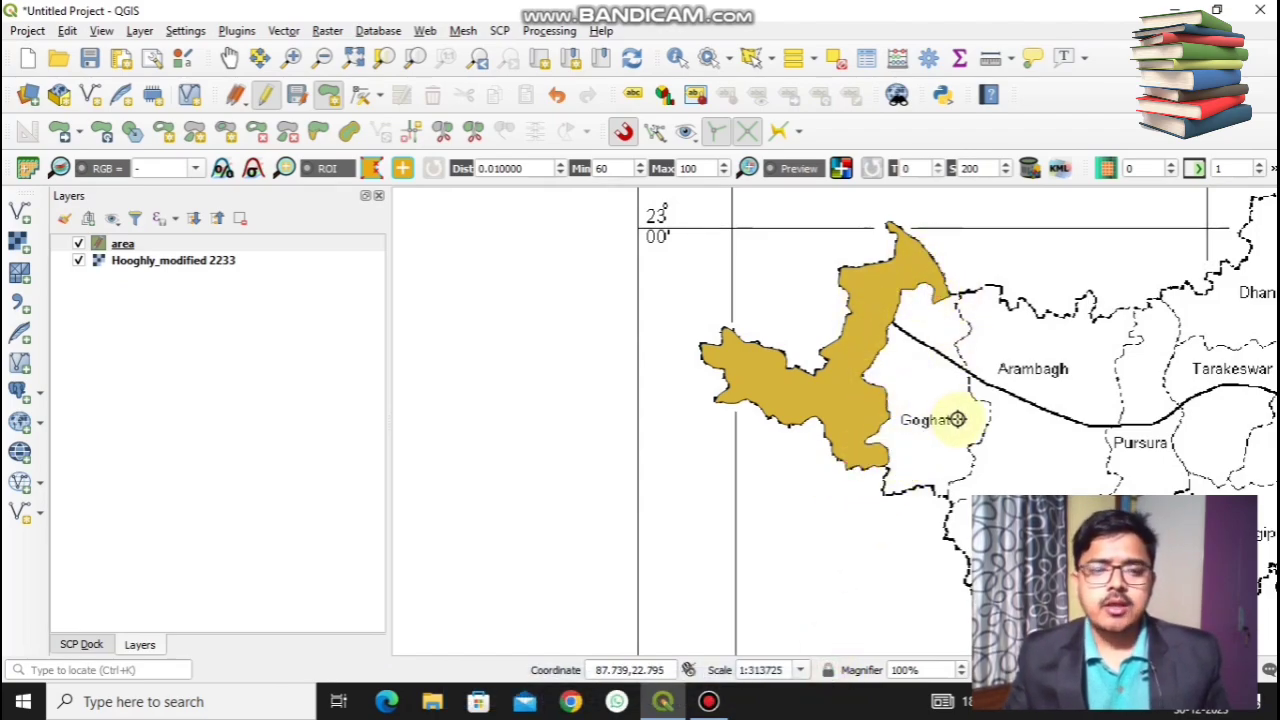
Start the Goghat I polygon on its eastern boundary beside the label and trace north to just below the thick line
scroll(952, 420, "up", 1)
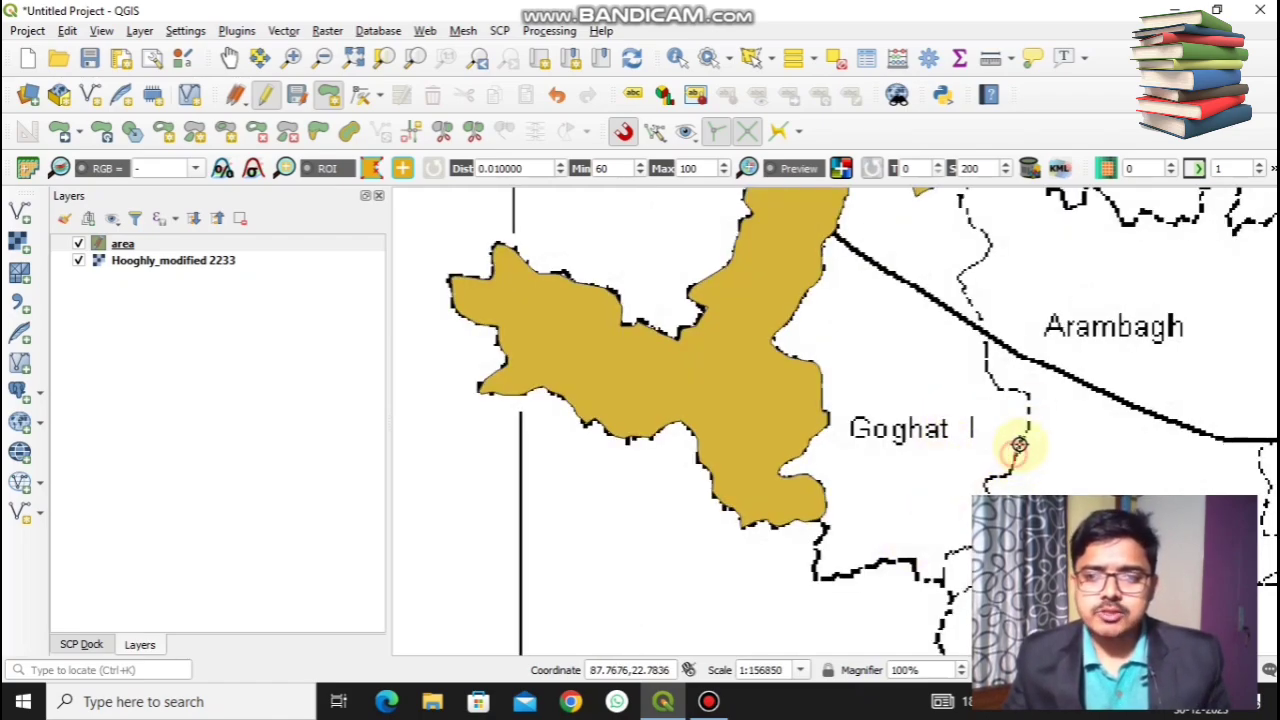
left_click(1029, 420)
left_click(1029, 399)
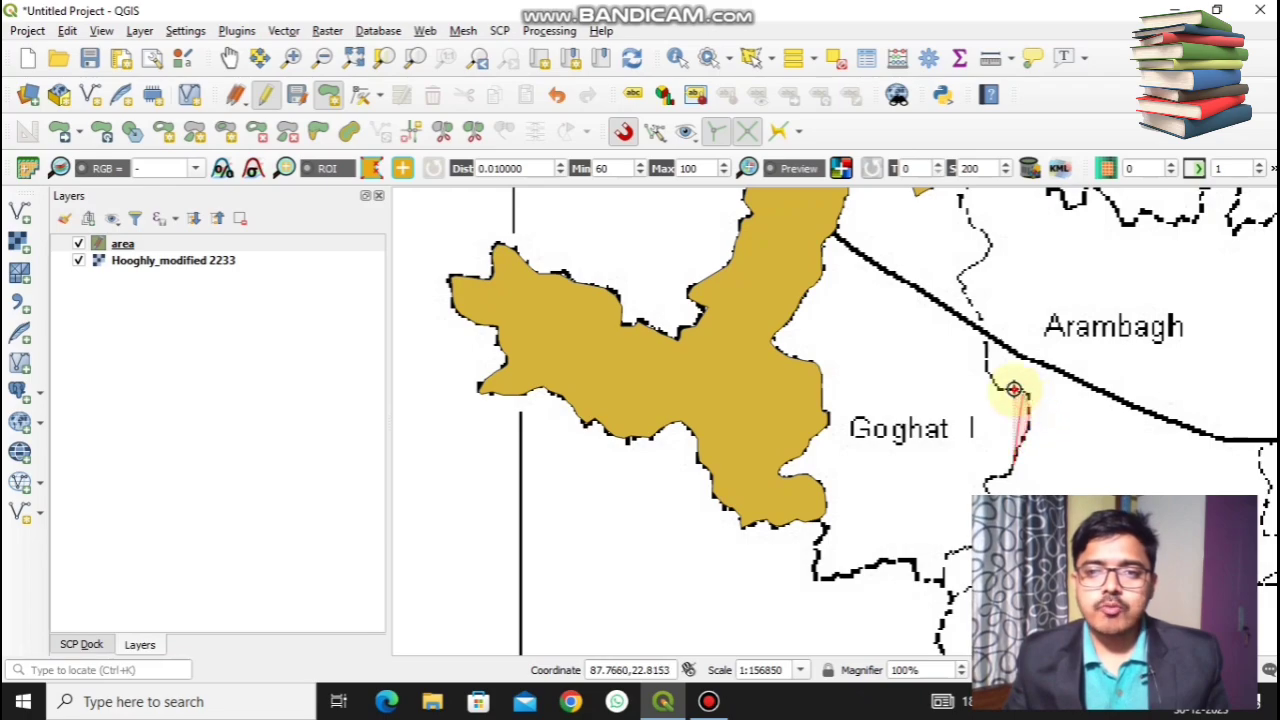
left_click(1013, 390)
left_click(996, 386)
left_click(984, 372)
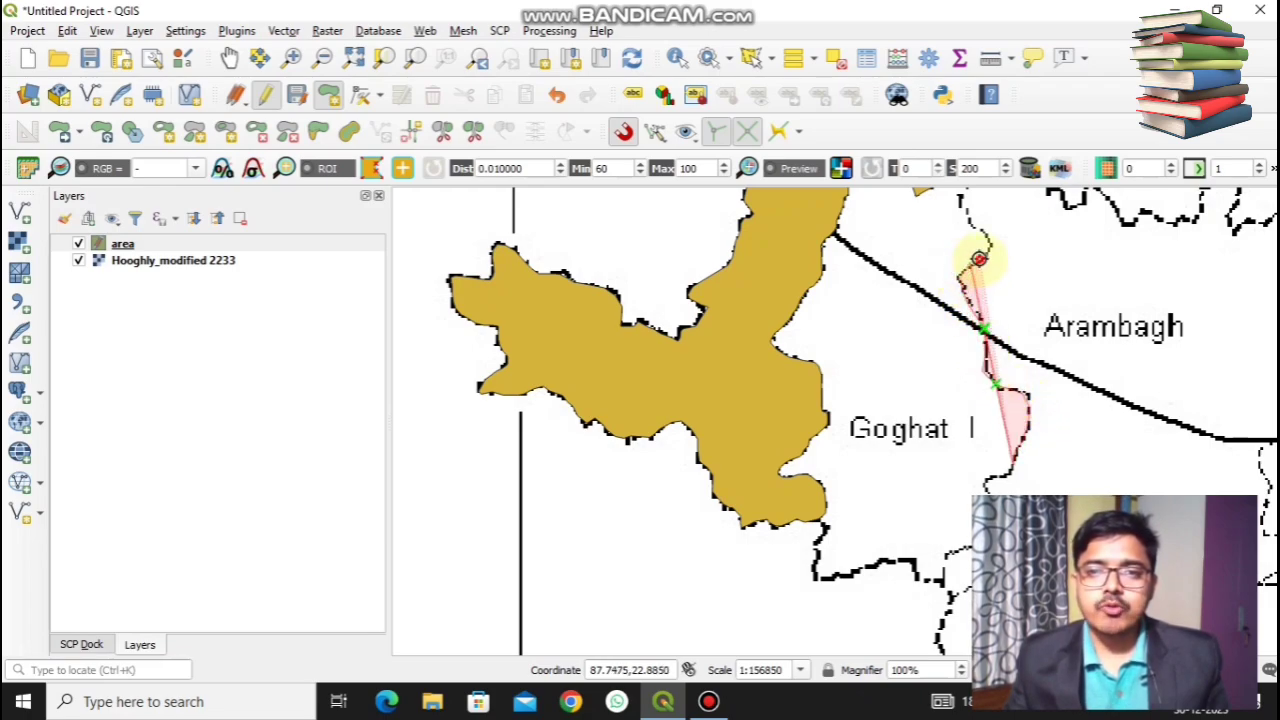
Continue the Goghat I polygon north along the Arambagh boundary to the junction with Goghat II's northeastern tip
left_click(985, 253)
left_click(980, 231)
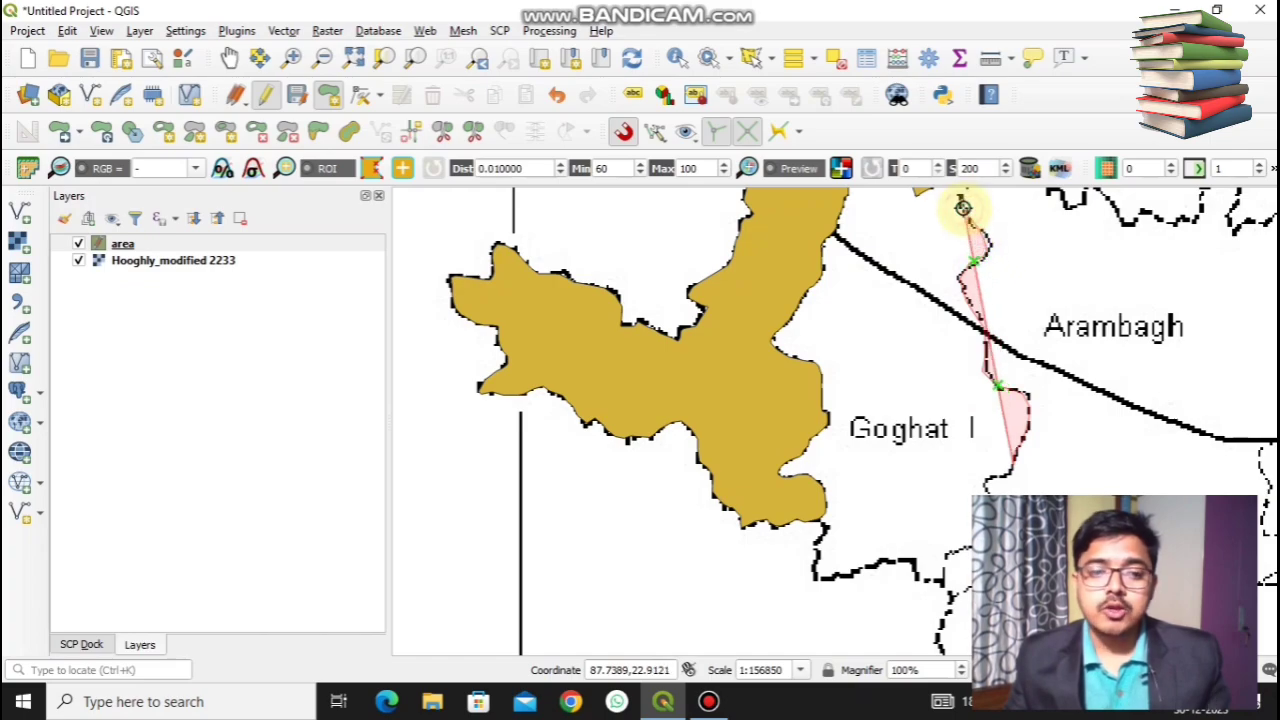
key("Up")
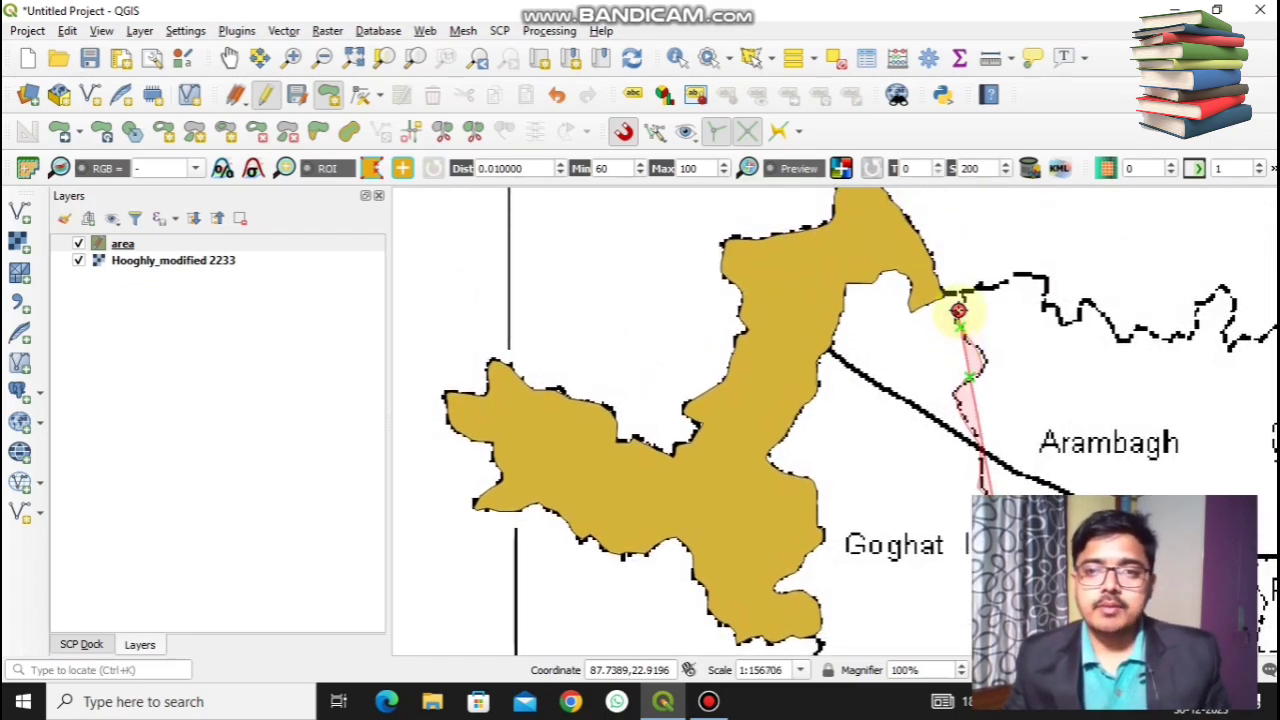
left_click(959, 295)
left_click(947, 291)
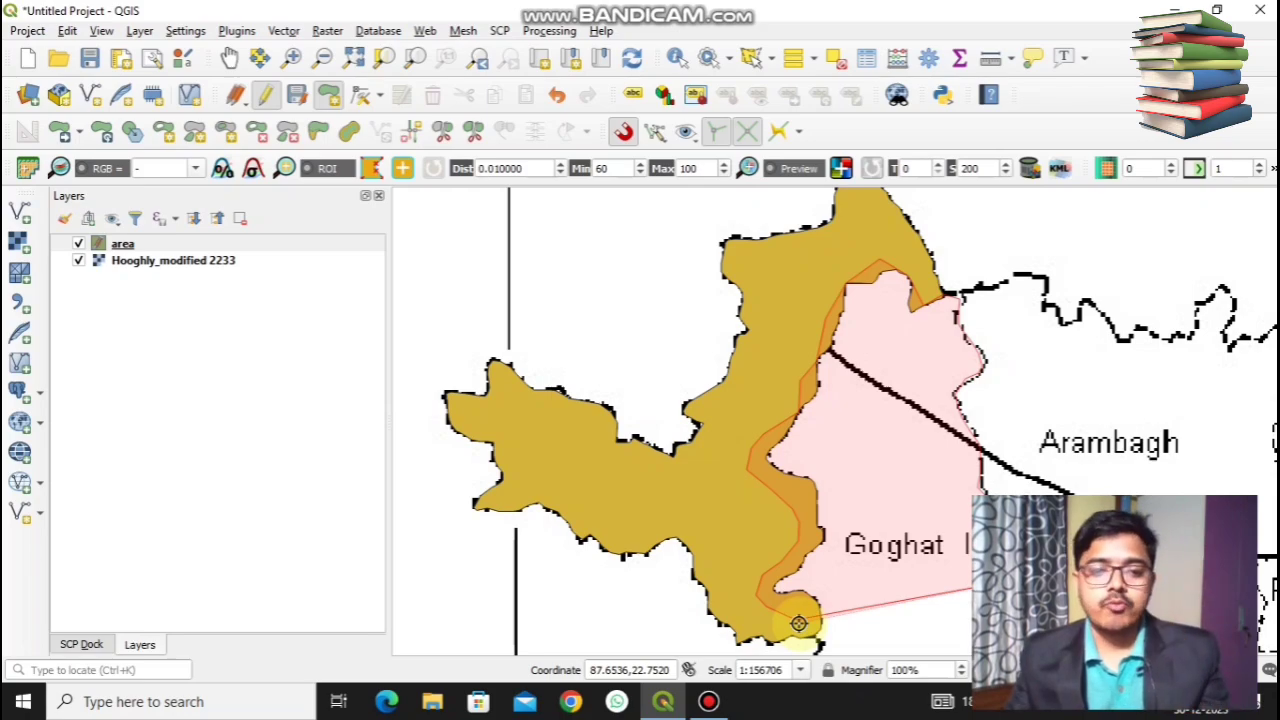
Finish the Goghat I polygon along its southern and southeastern boundary and save it with id 2 and block GOGHAT 1
left_click_drag(798, 623, 744, 430)
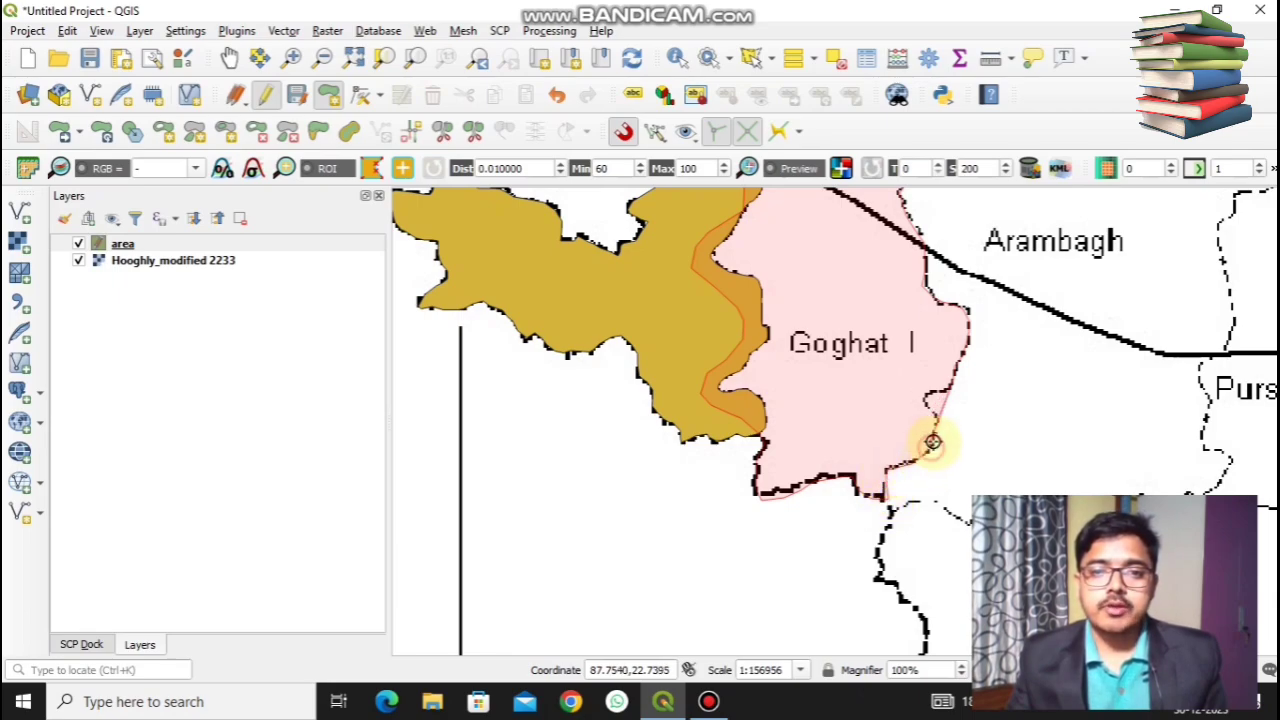
right_click(936, 385)
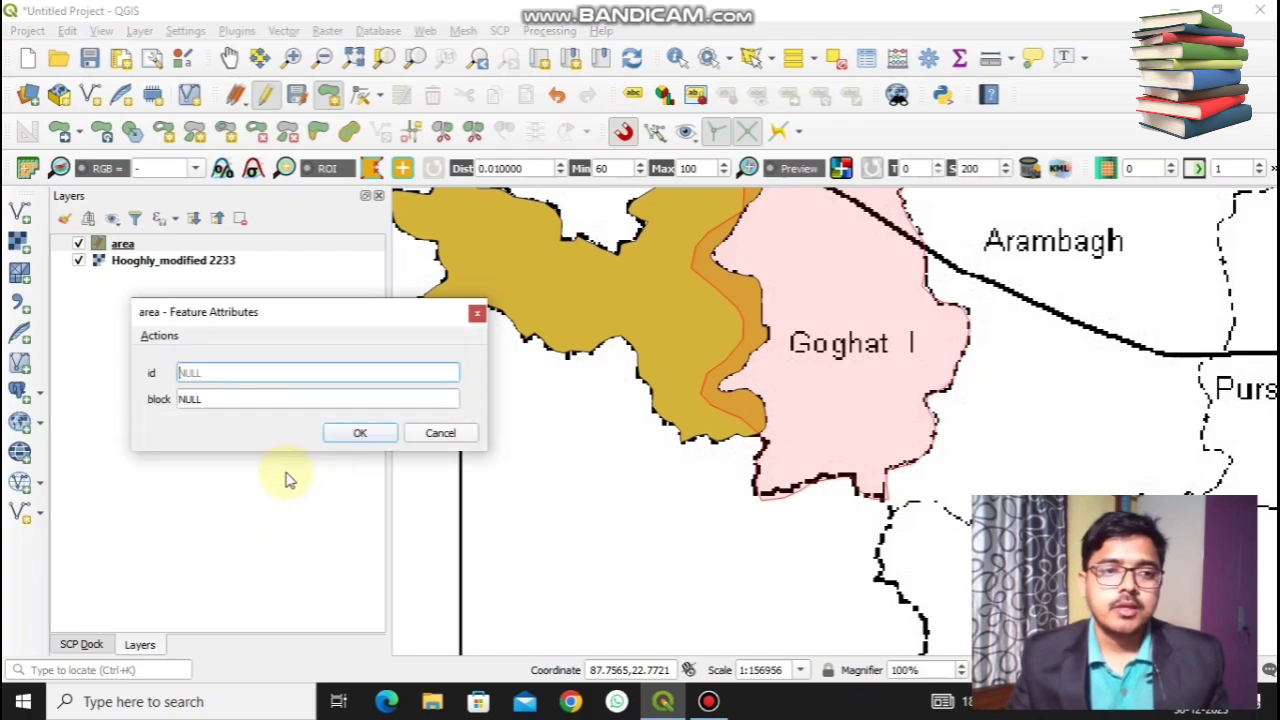
left_click(237, 401)
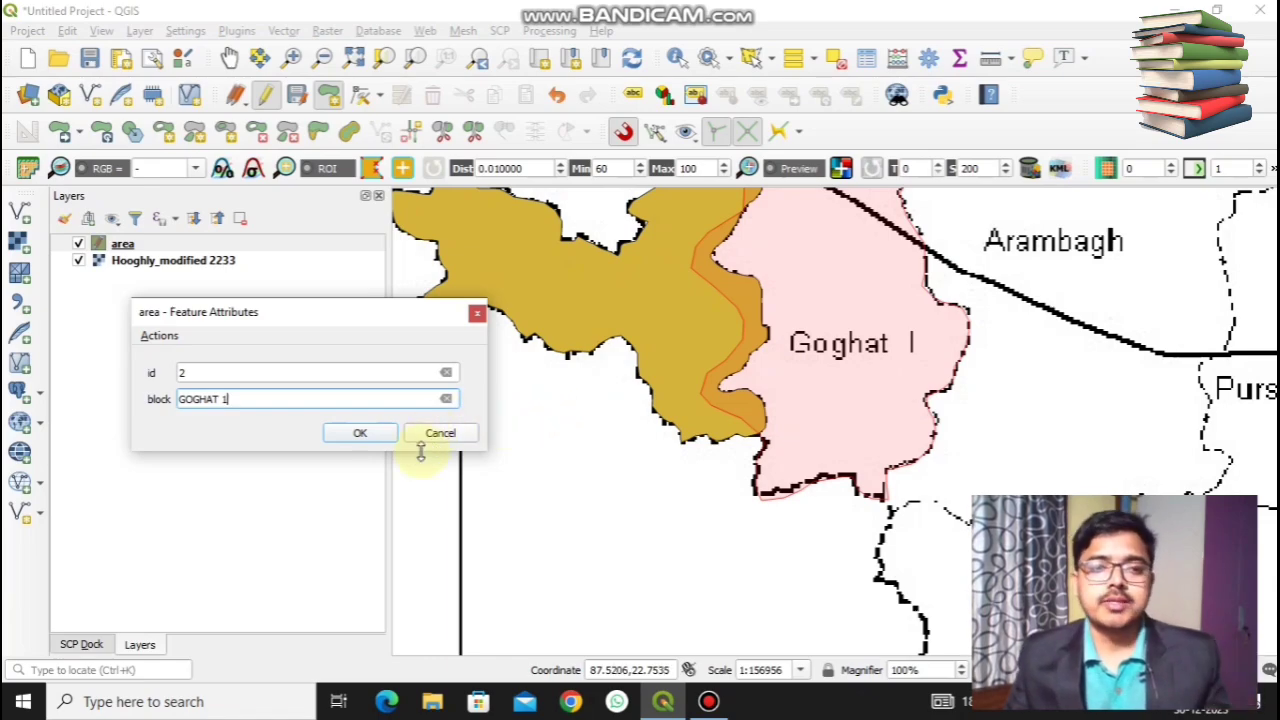
left_click(366, 436)
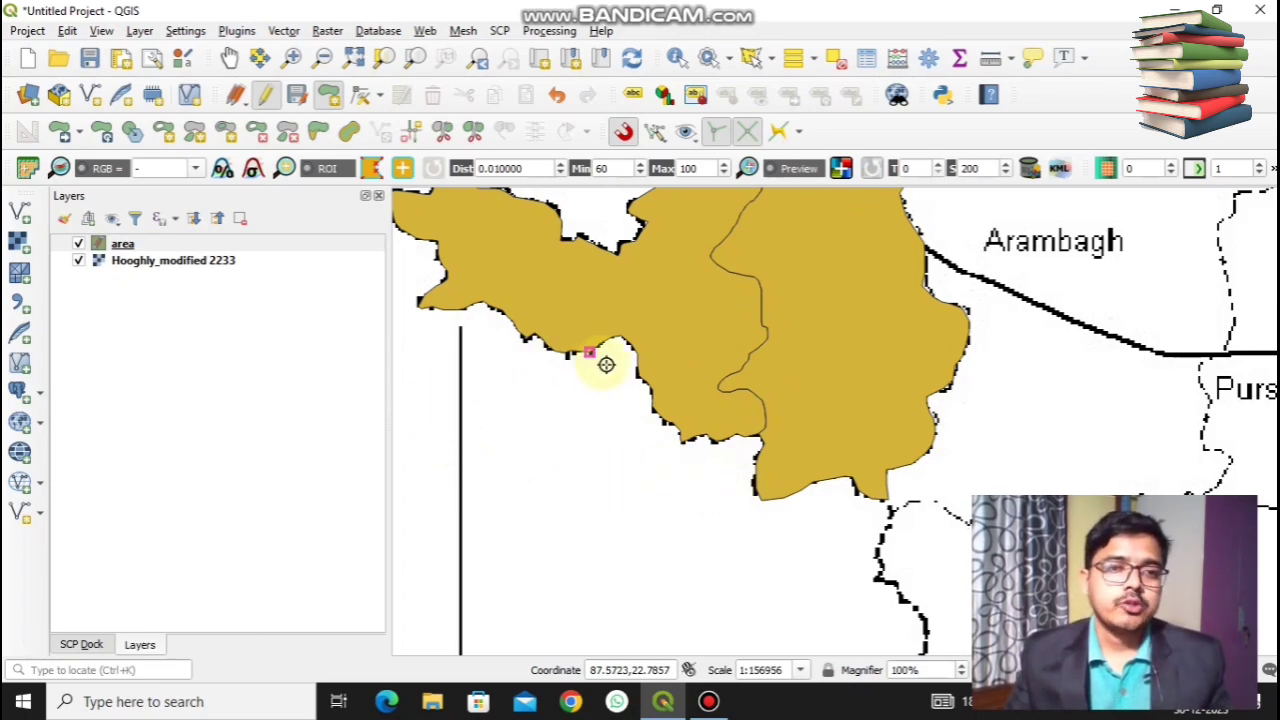
scroll(652, 324, "down", 1)
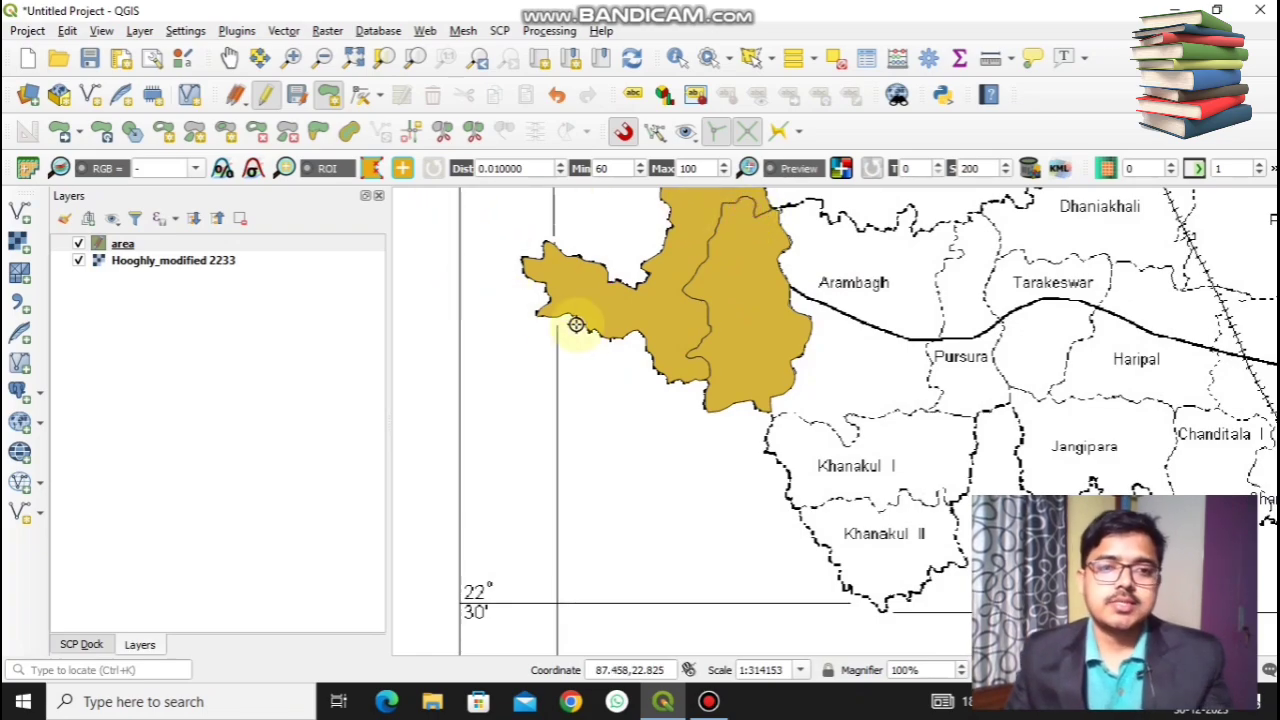
left_click_drag(617, 343, 568, 519)
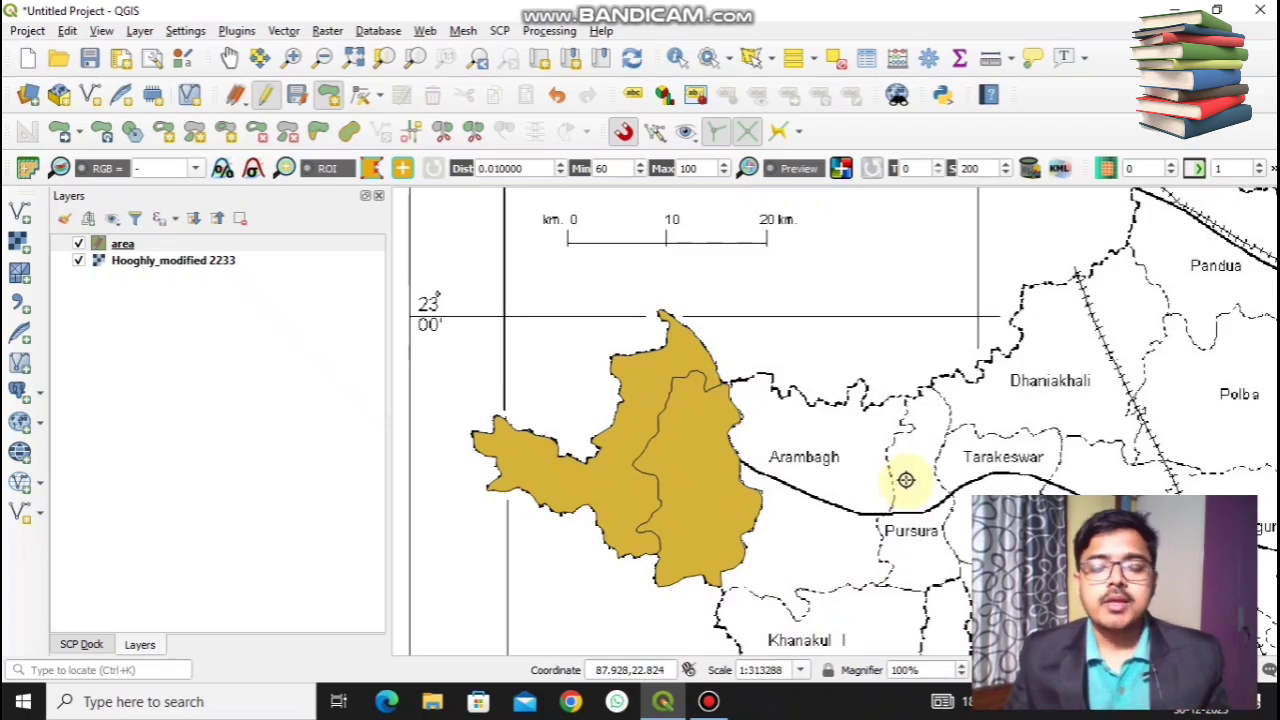
left_click(708, 703)
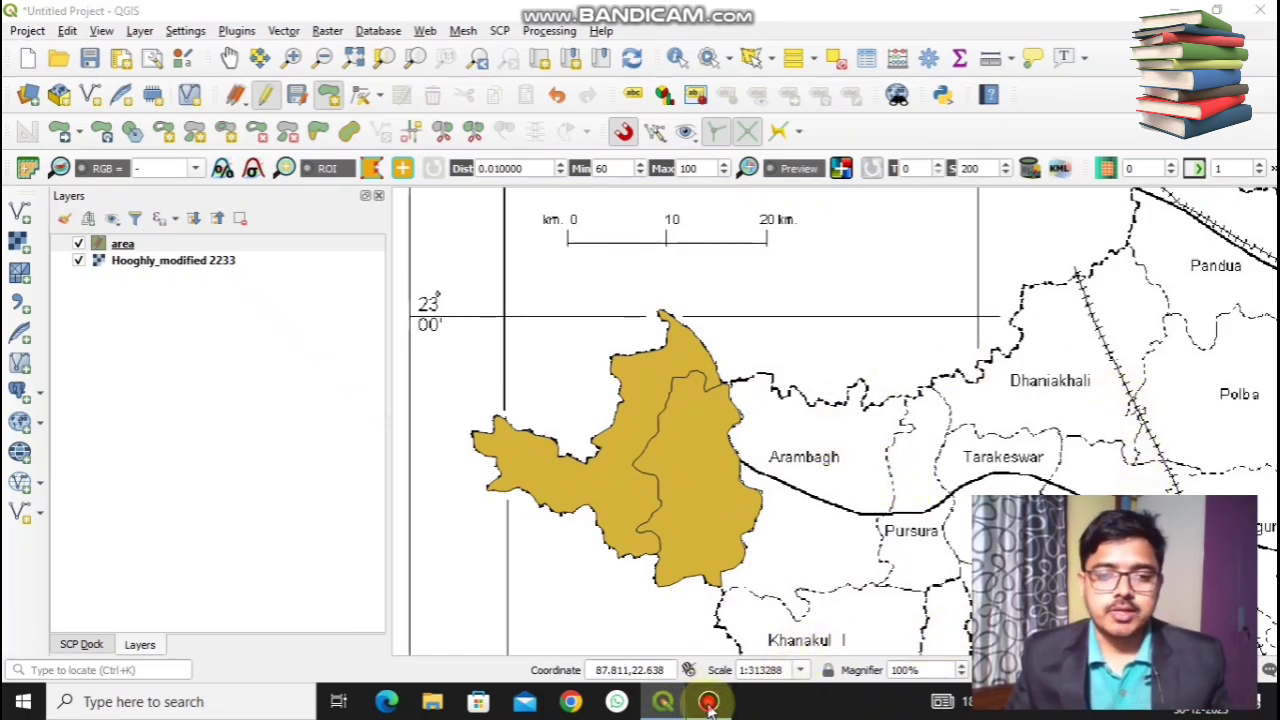
left_click(768, 710)
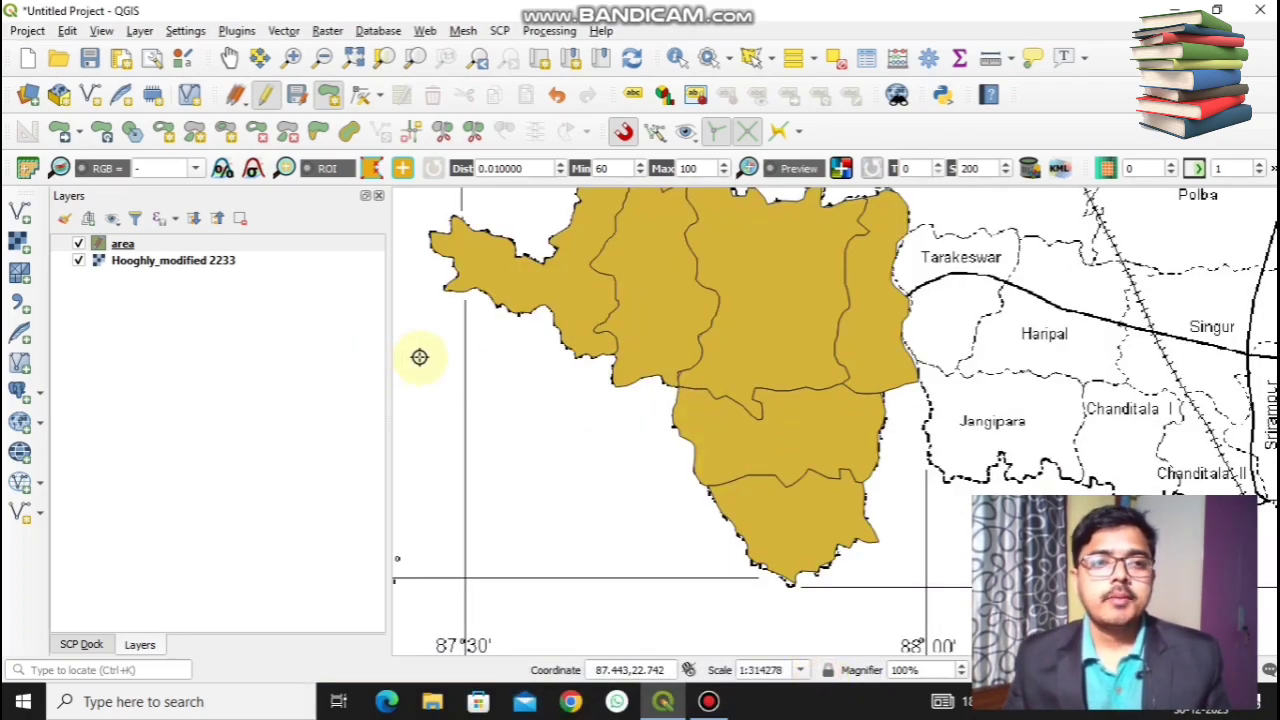
Hide the Hooghly_modified 2233 raster and open the symbology properties of the area layer
left_click_drag(543, 417, 543, 471)
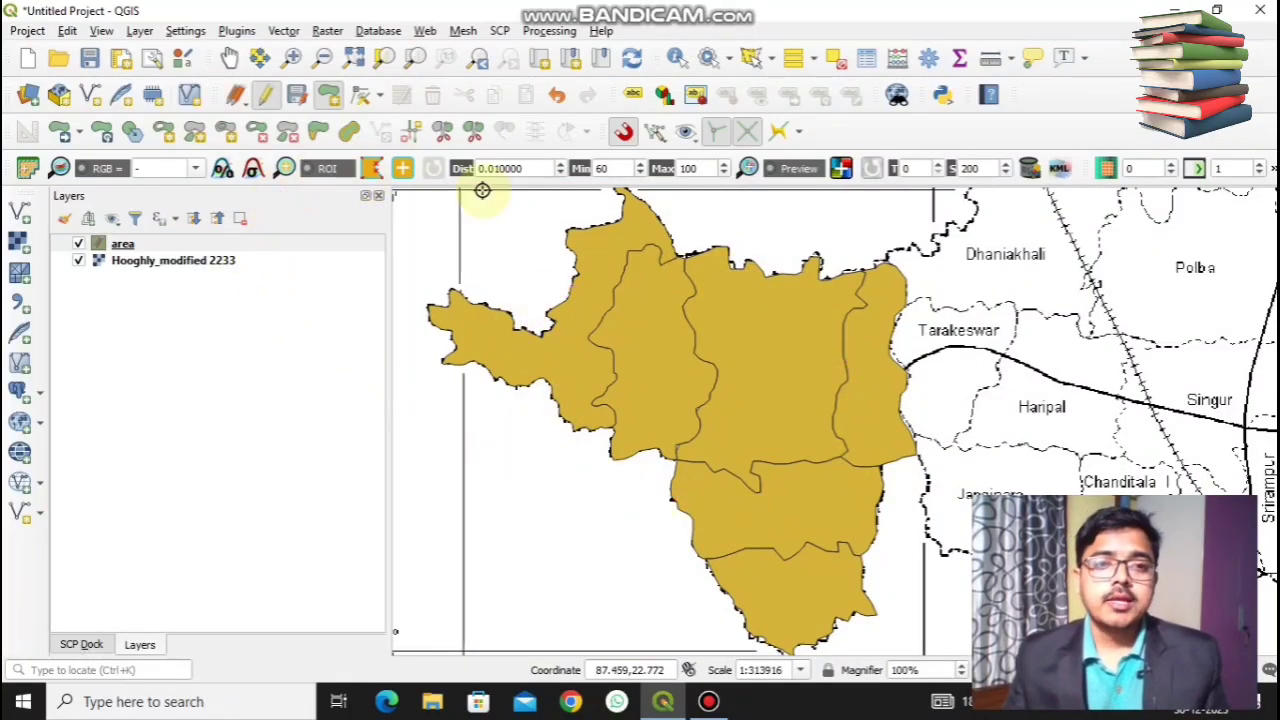
left_click(78, 261)
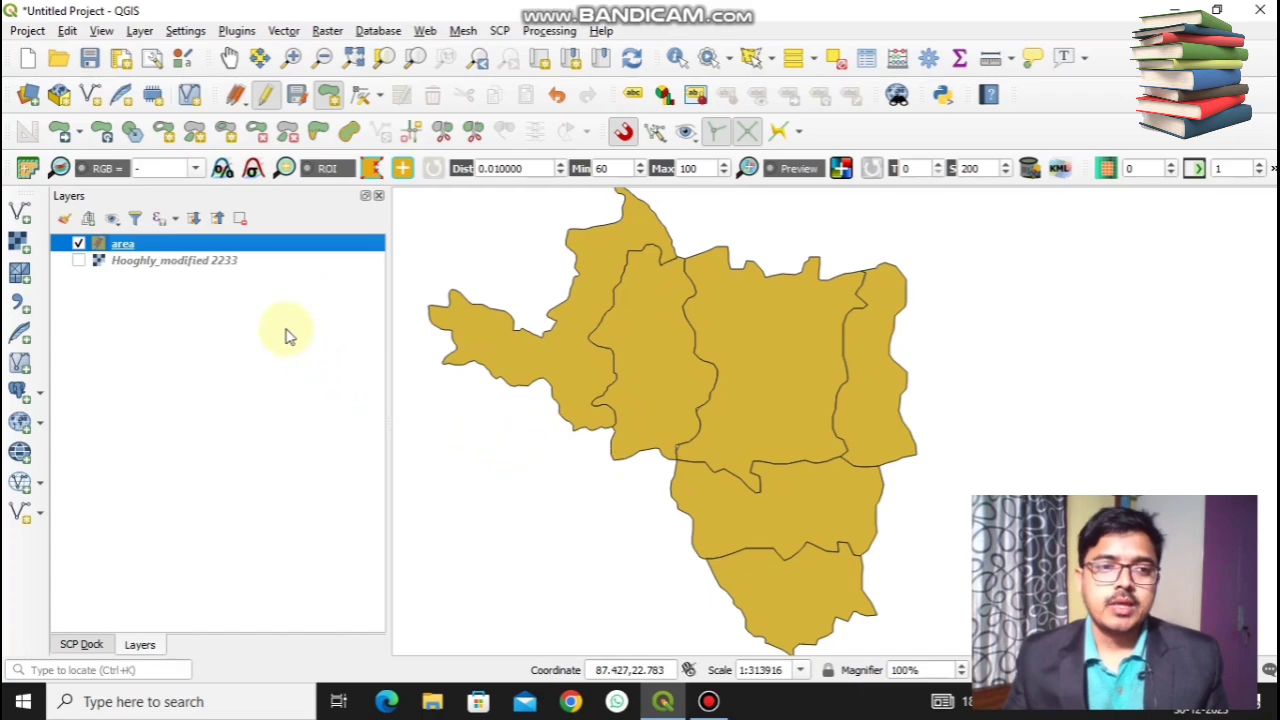
right_click(134, 250)
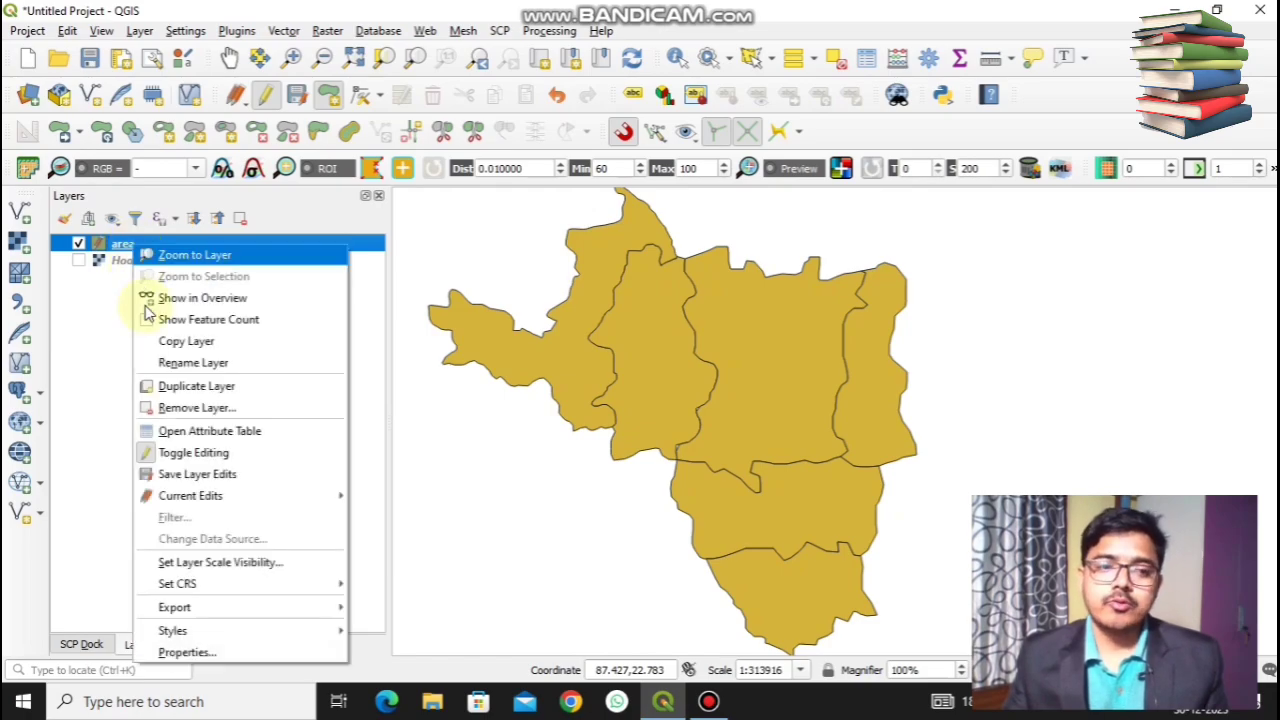
mouse_move(229, 640)
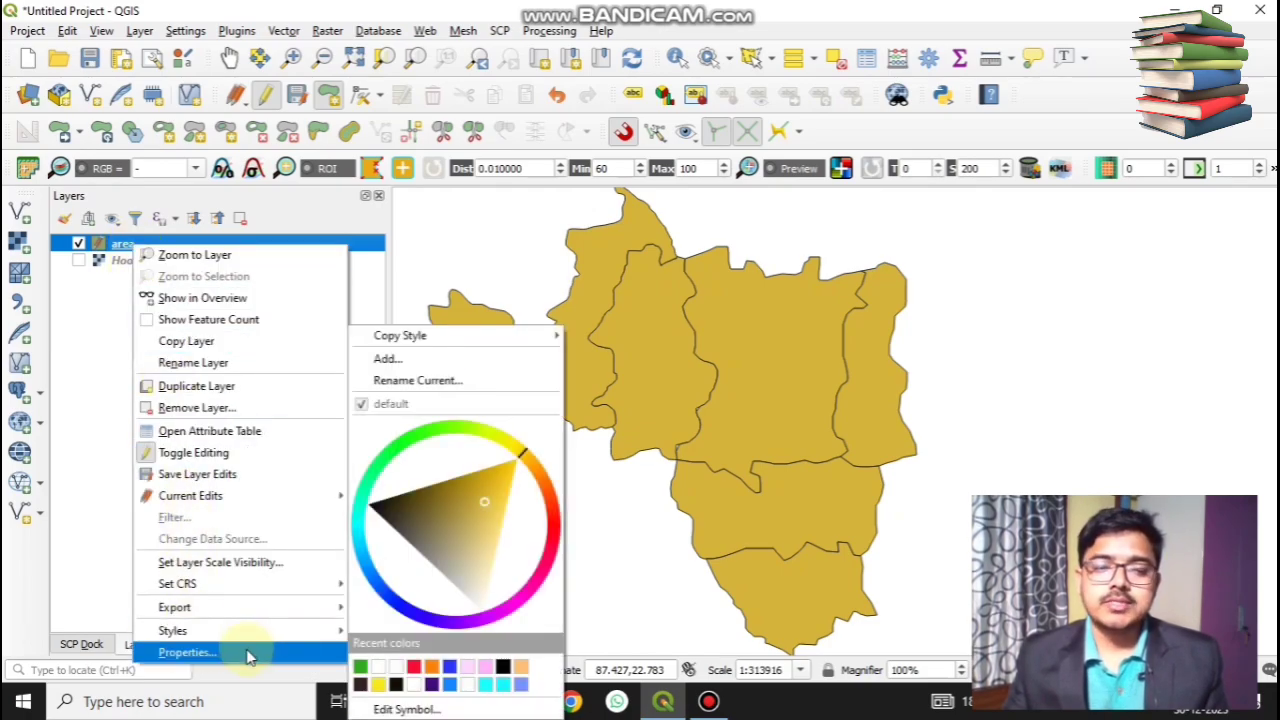
left_click(120, 252)
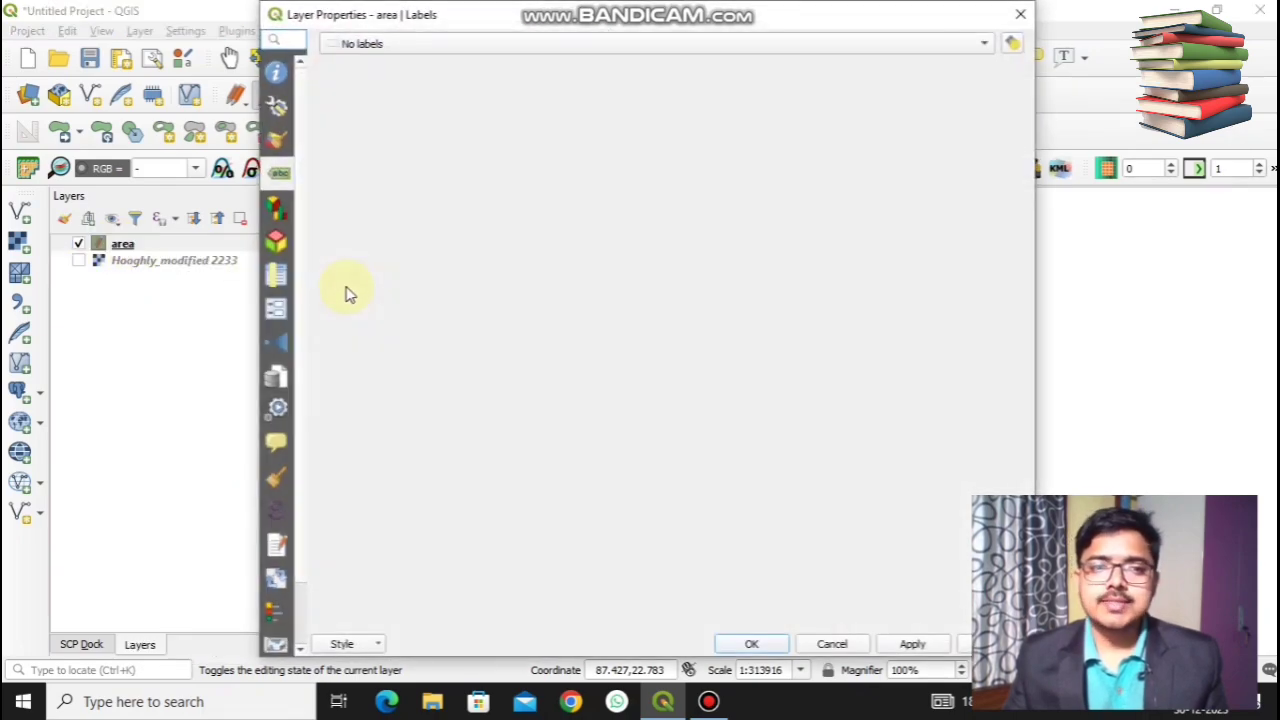
left_click_drag(582, 5, 508, 41)
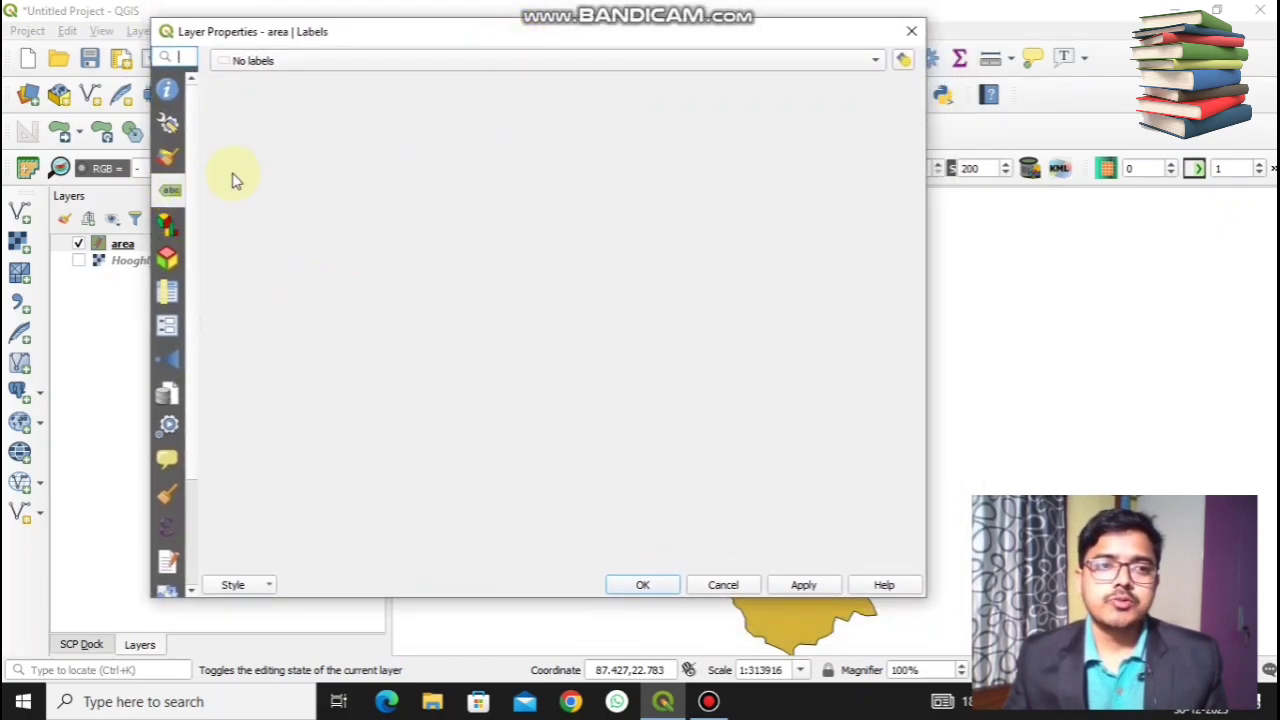
left_click(173, 156)
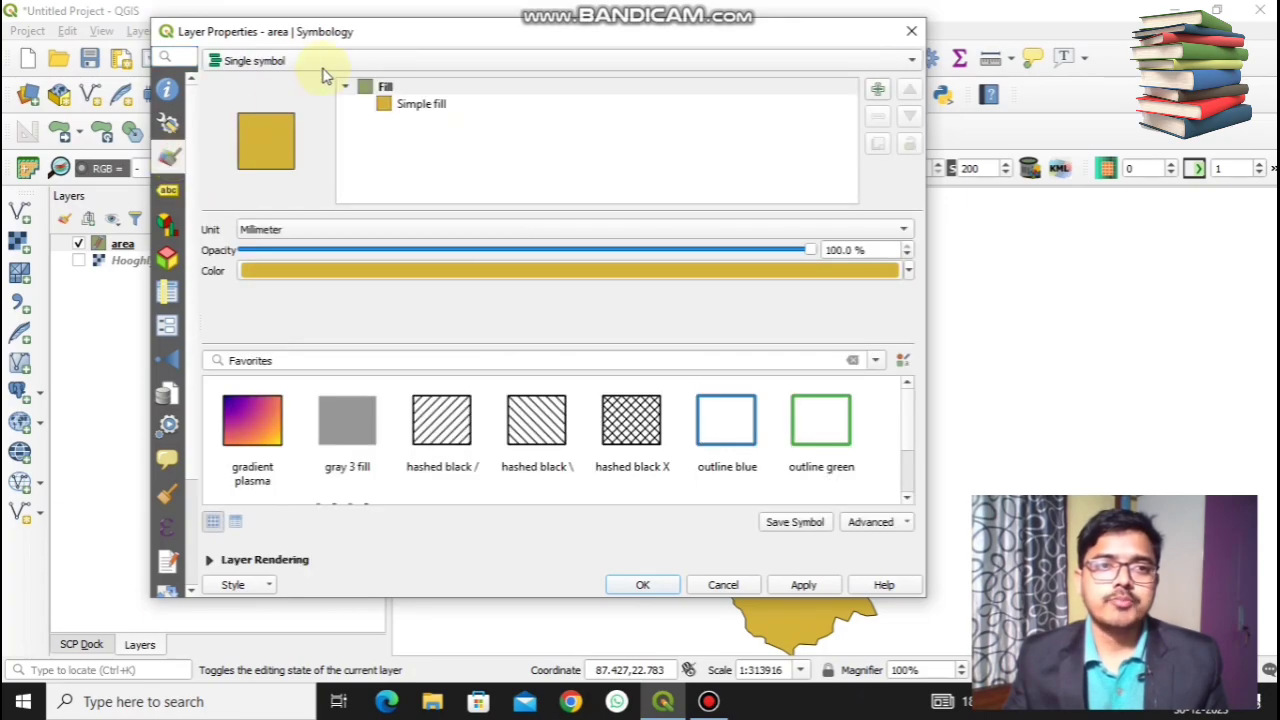
left_click_drag(503, 40, 371, 14)
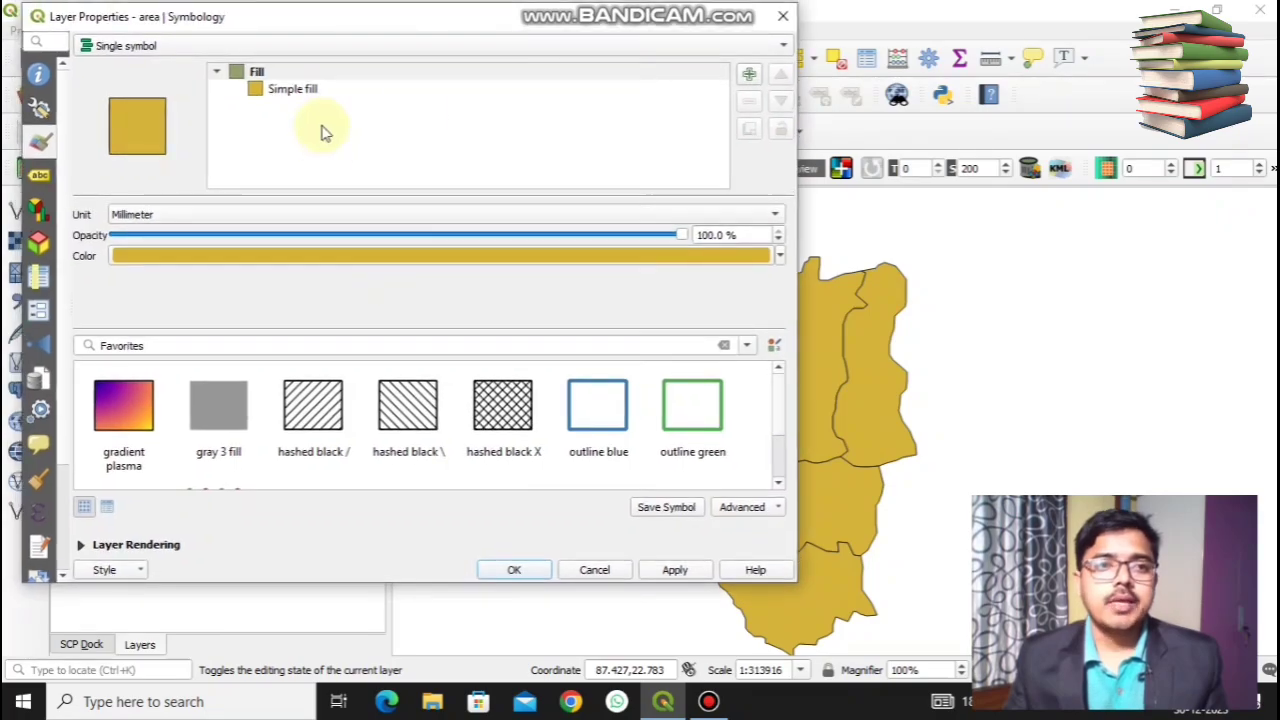
Apply a Categorized style to the area layer, classified by the block column with random colors
left_click(143, 47)
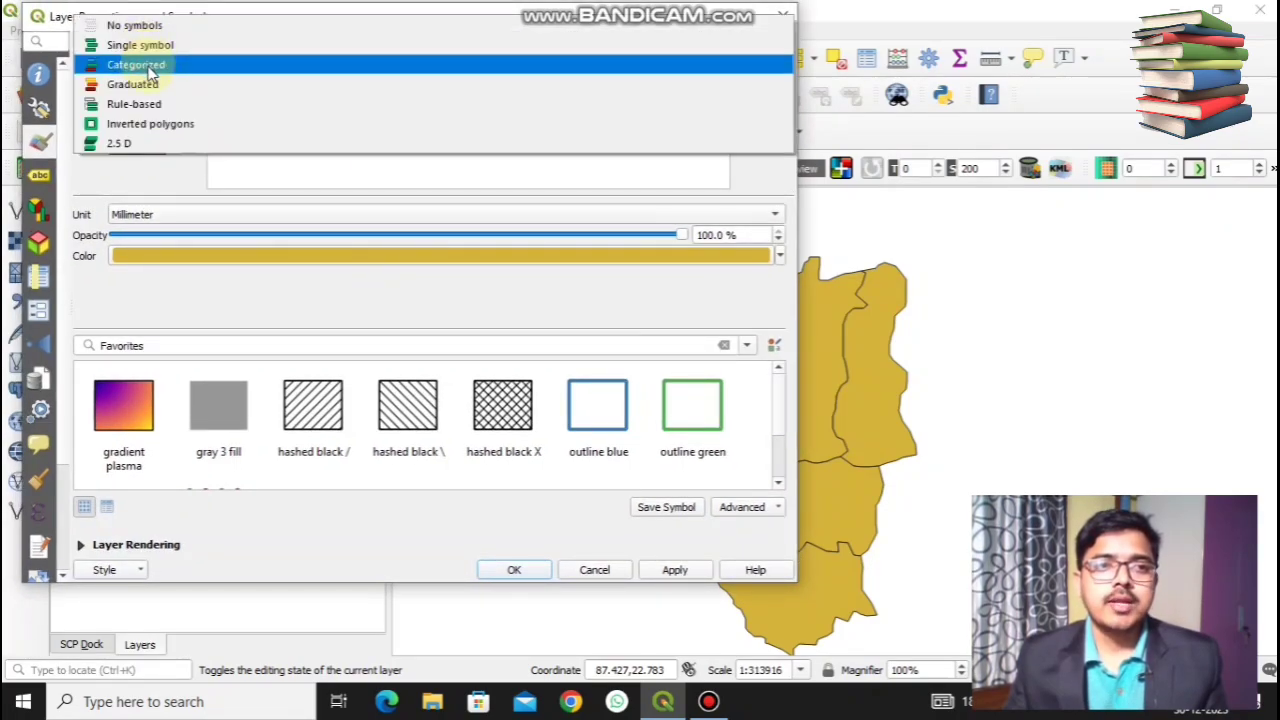
left_click(148, 66)
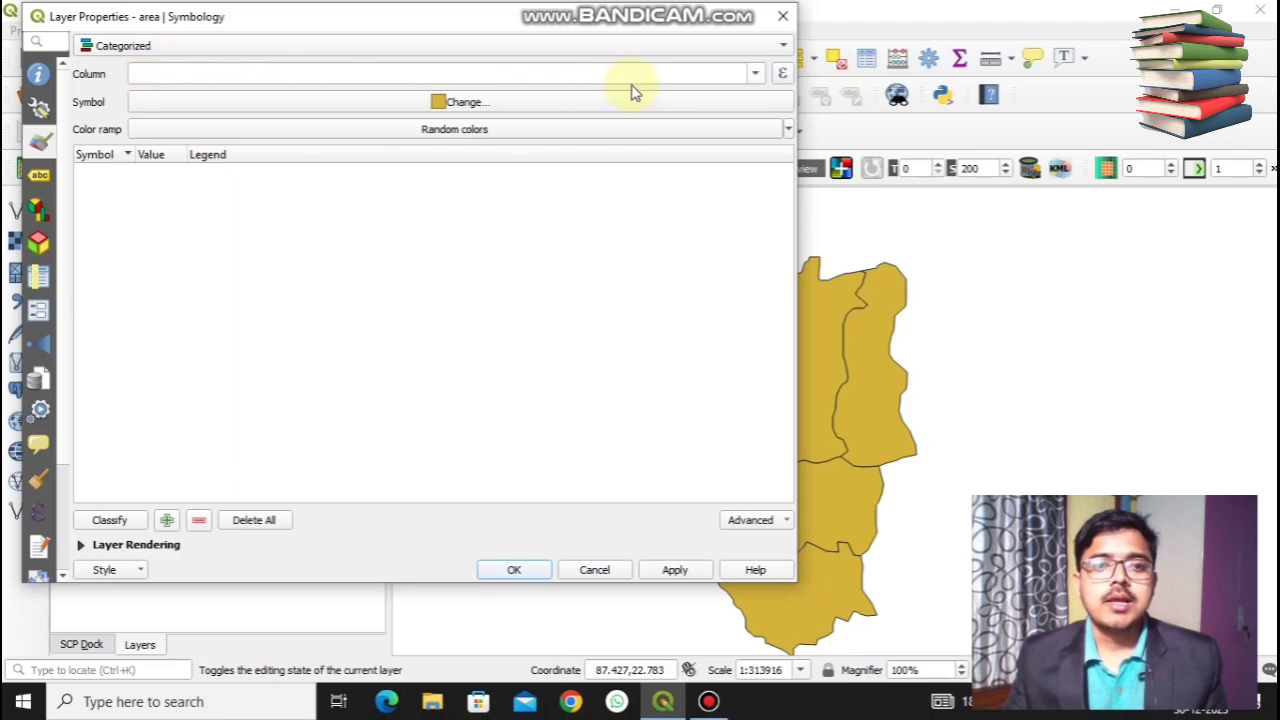
left_click(758, 78)
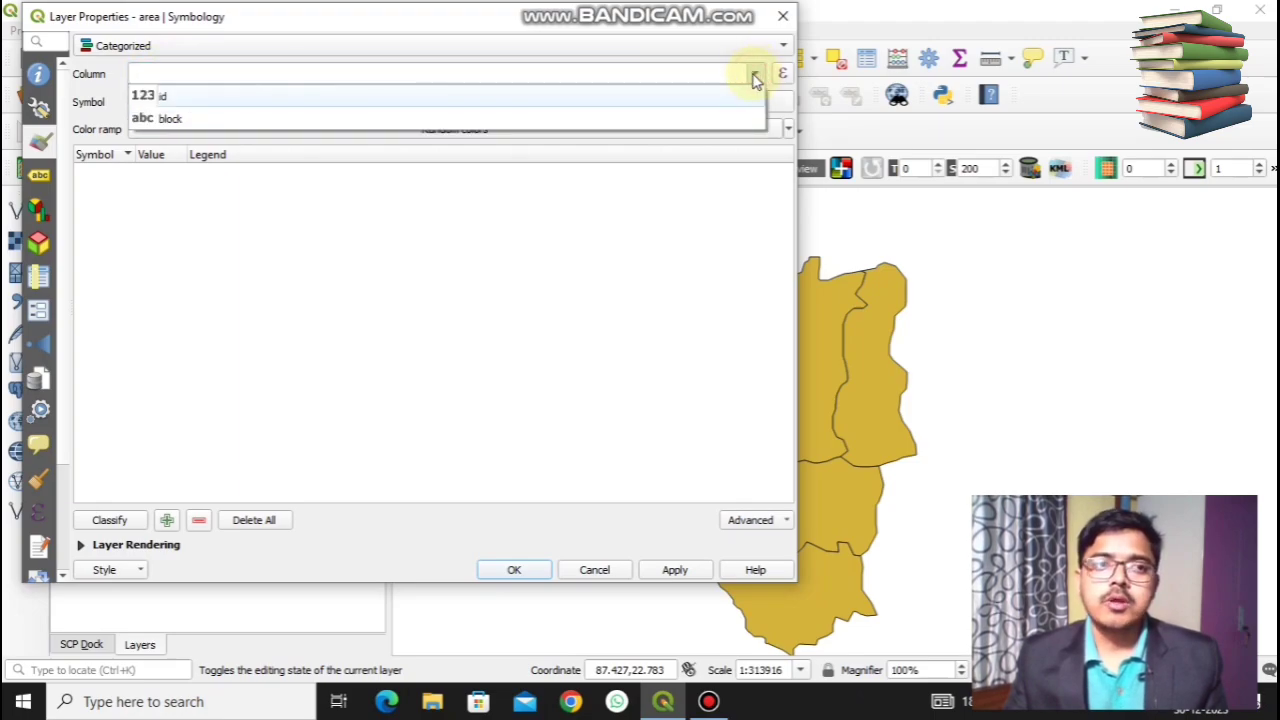
left_click(209, 118)
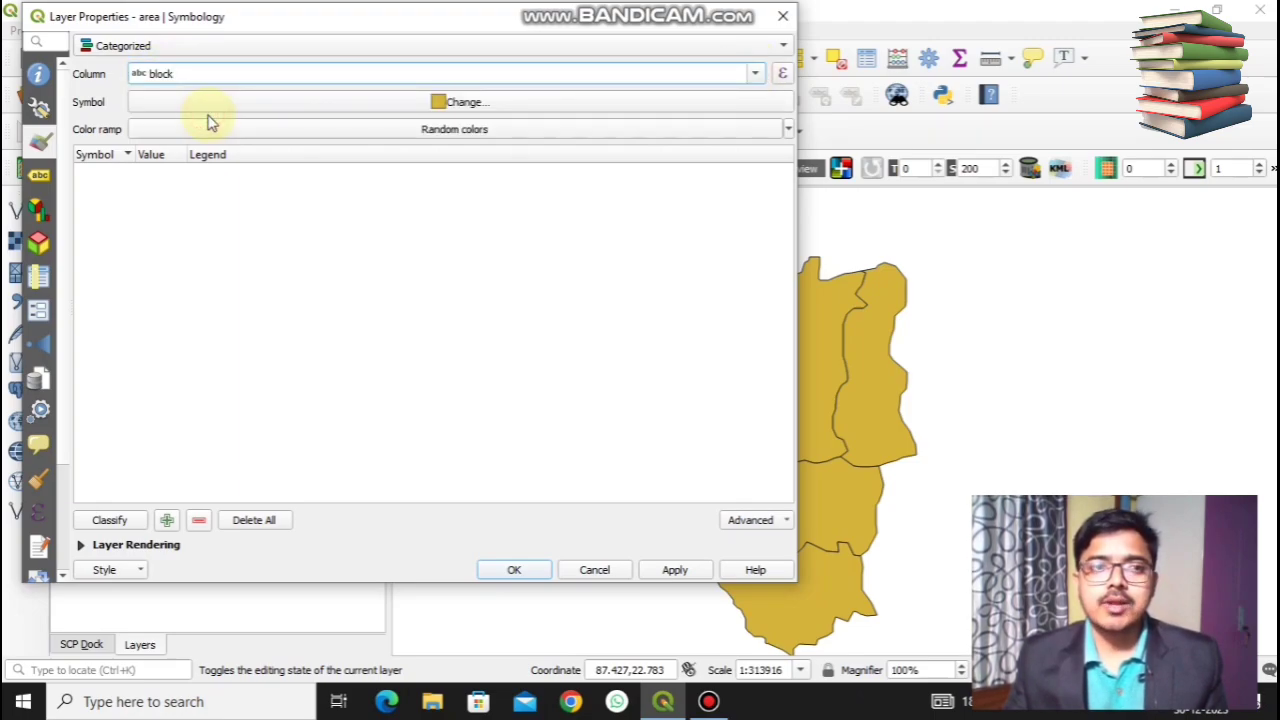
left_click(110, 520)
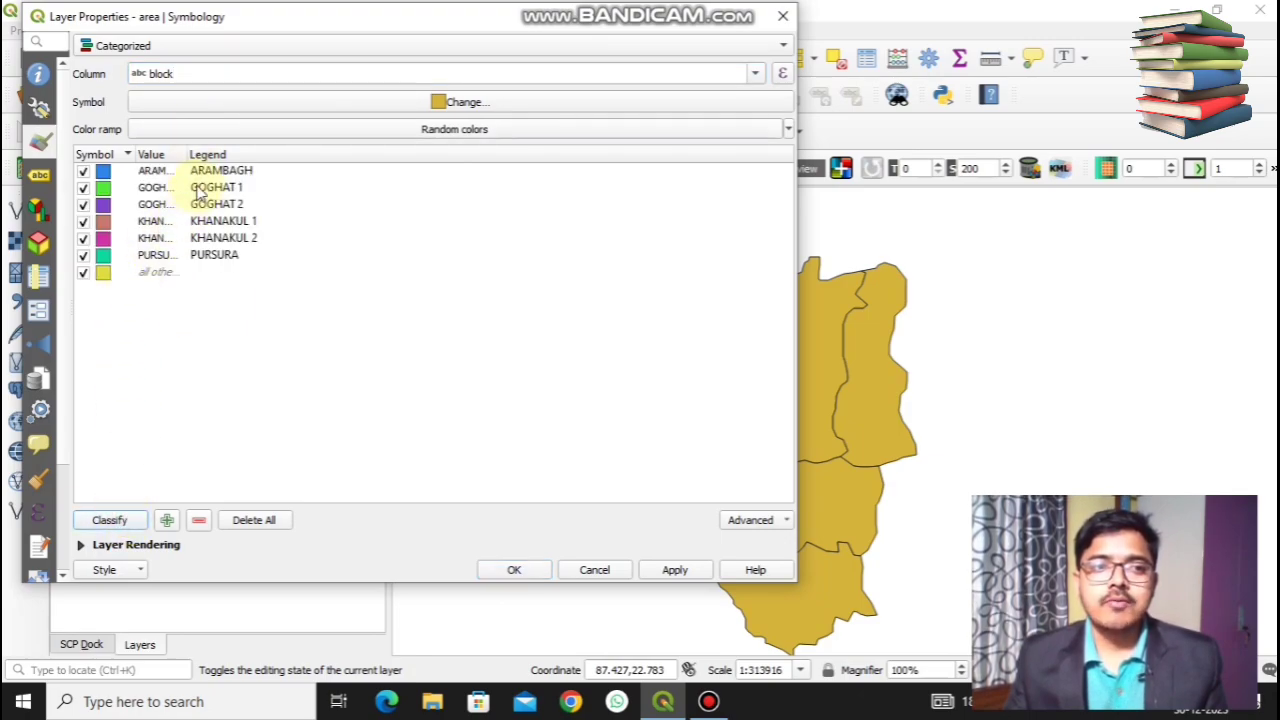
left_click(674, 569)
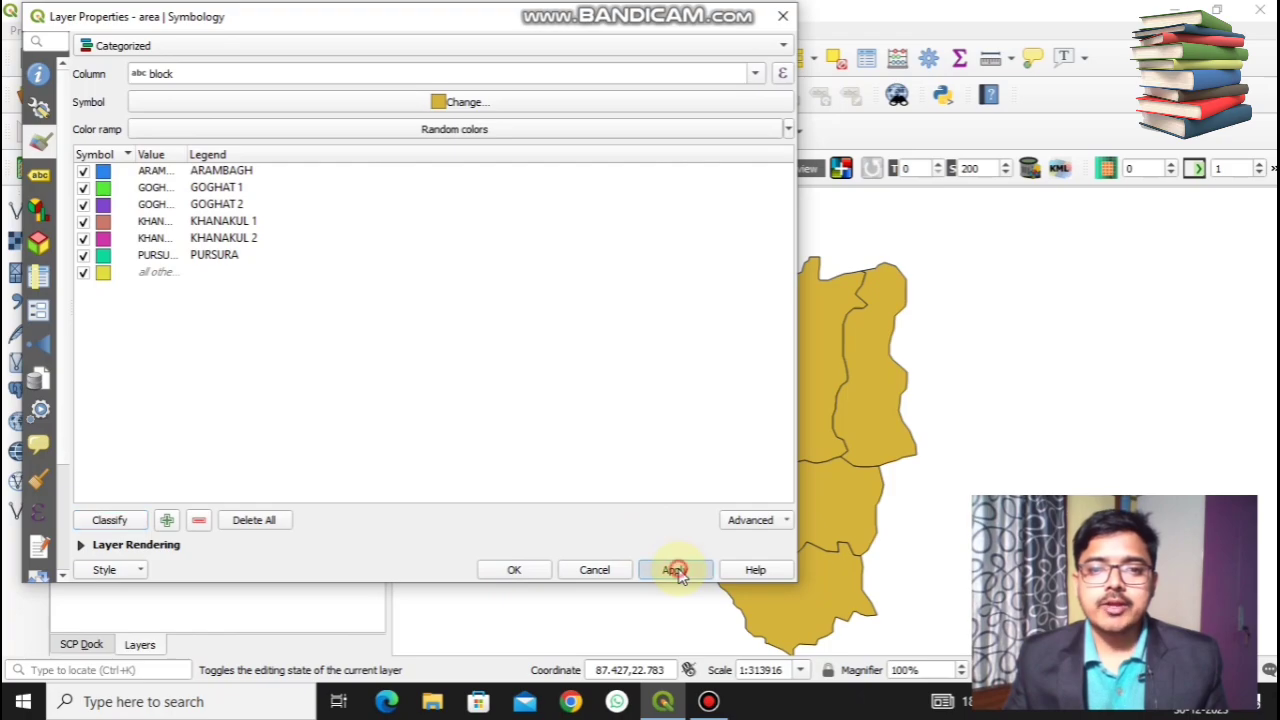
mouse_move(540, 28)
left_mouse_down()
mouse_move(536, 53)
mouse_move(360, 69)
mouse_move(138, 124)
mouse_move(523, 29)
left_mouse_up()
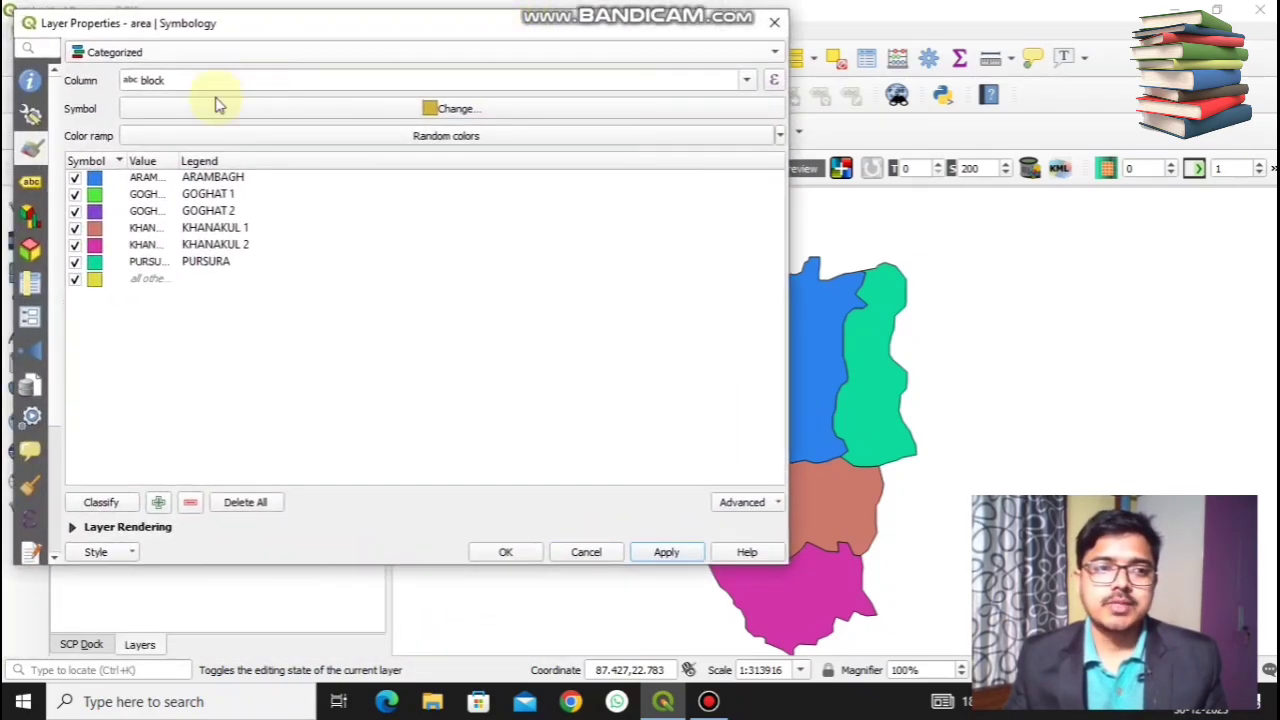
Turn on single labels for the area layer using the block field, and accept the layer properties
left_click(33, 183)
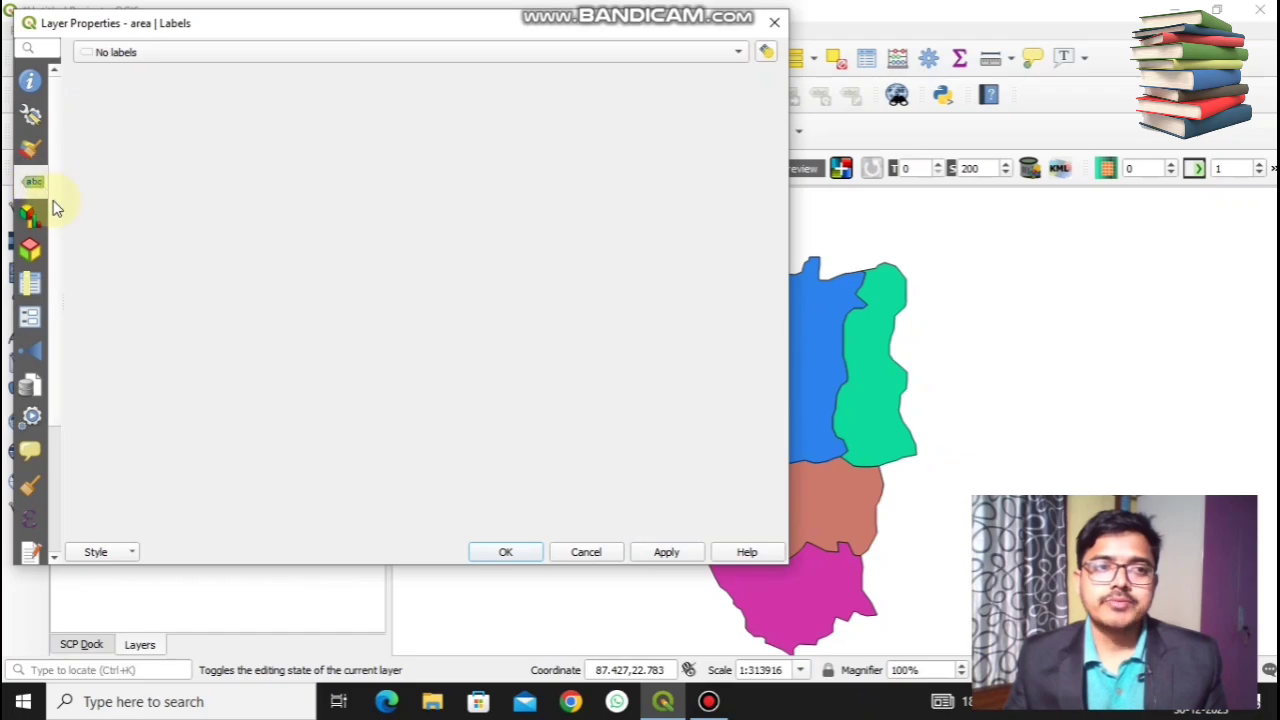
left_click(135, 55)
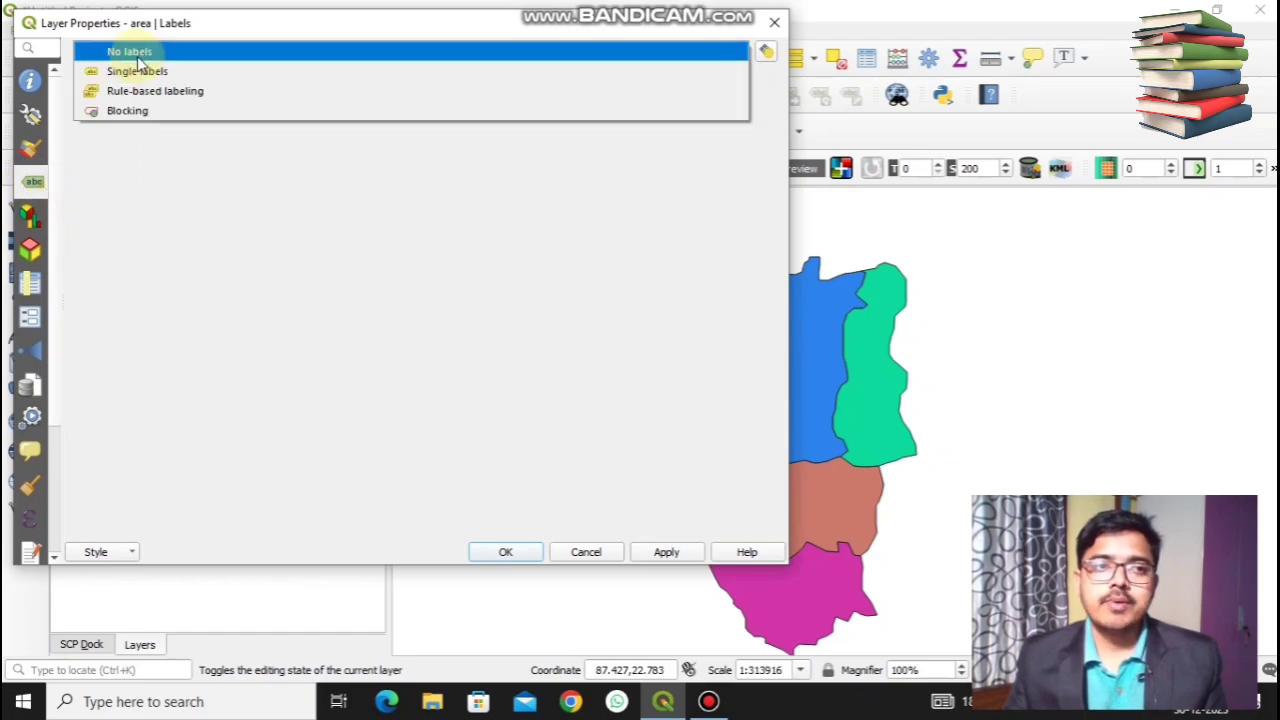
left_click(163, 74)
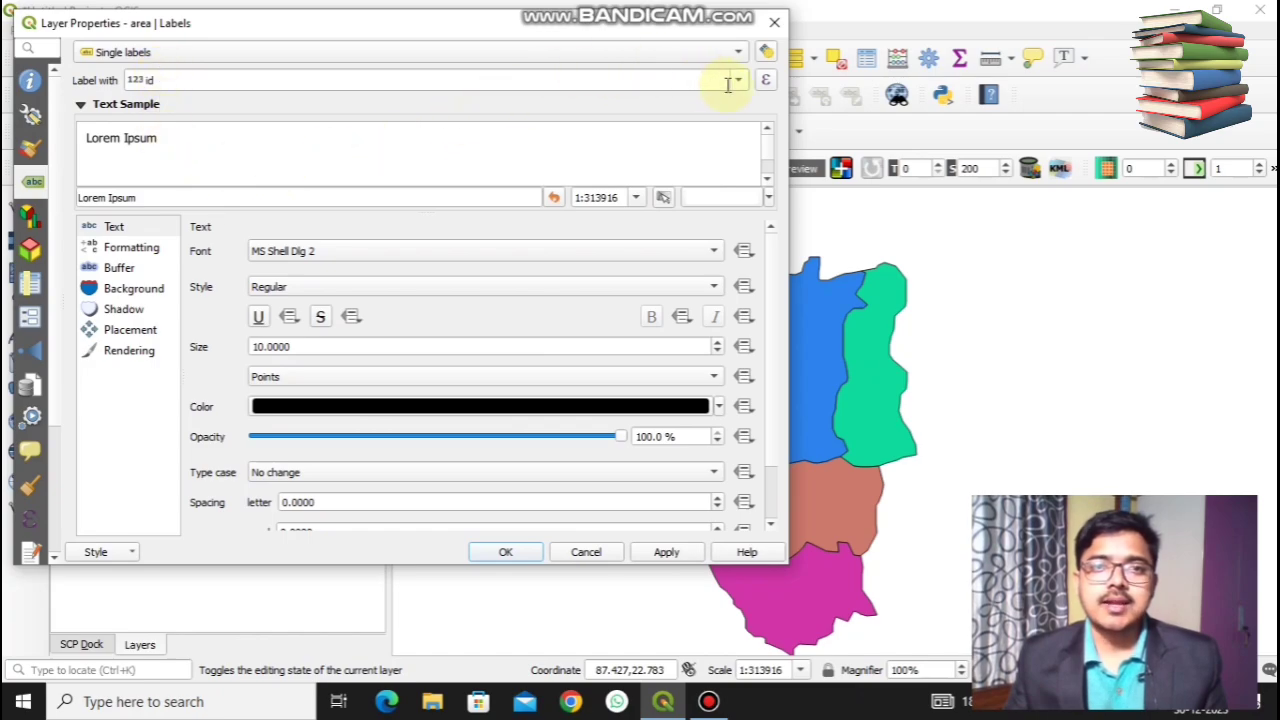
left_click(738, 84)
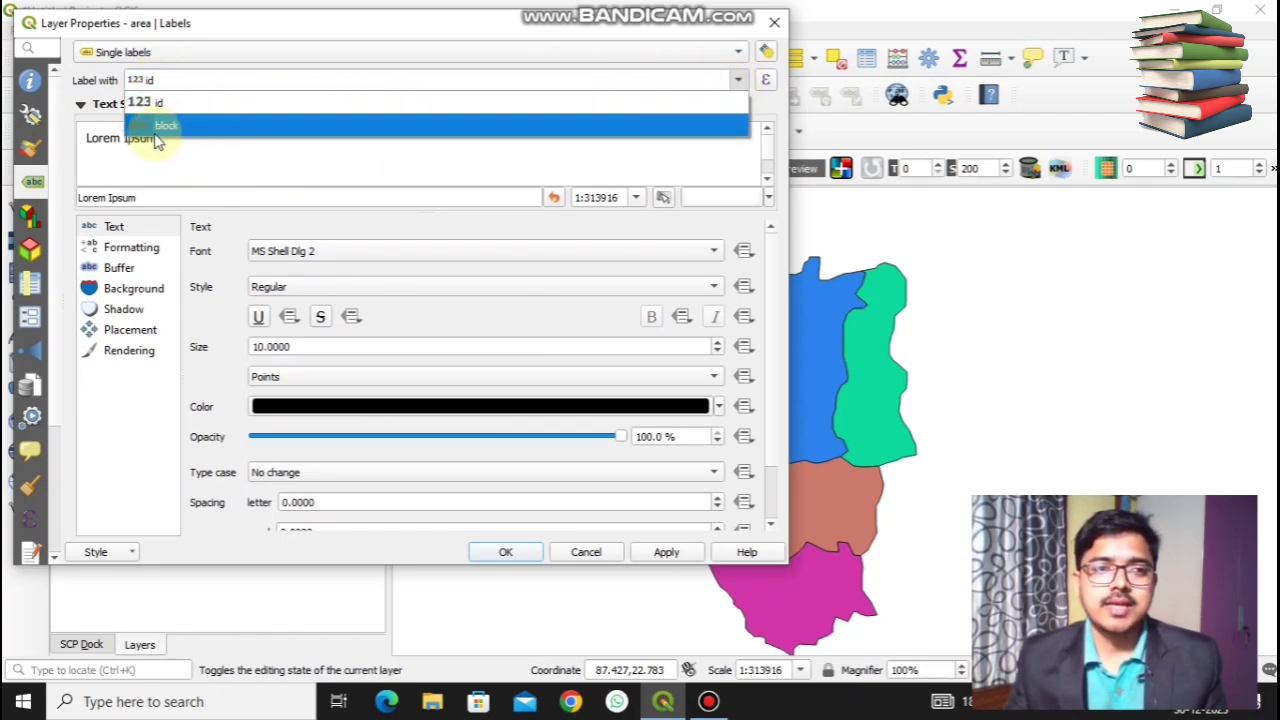
left_click(160, 128)
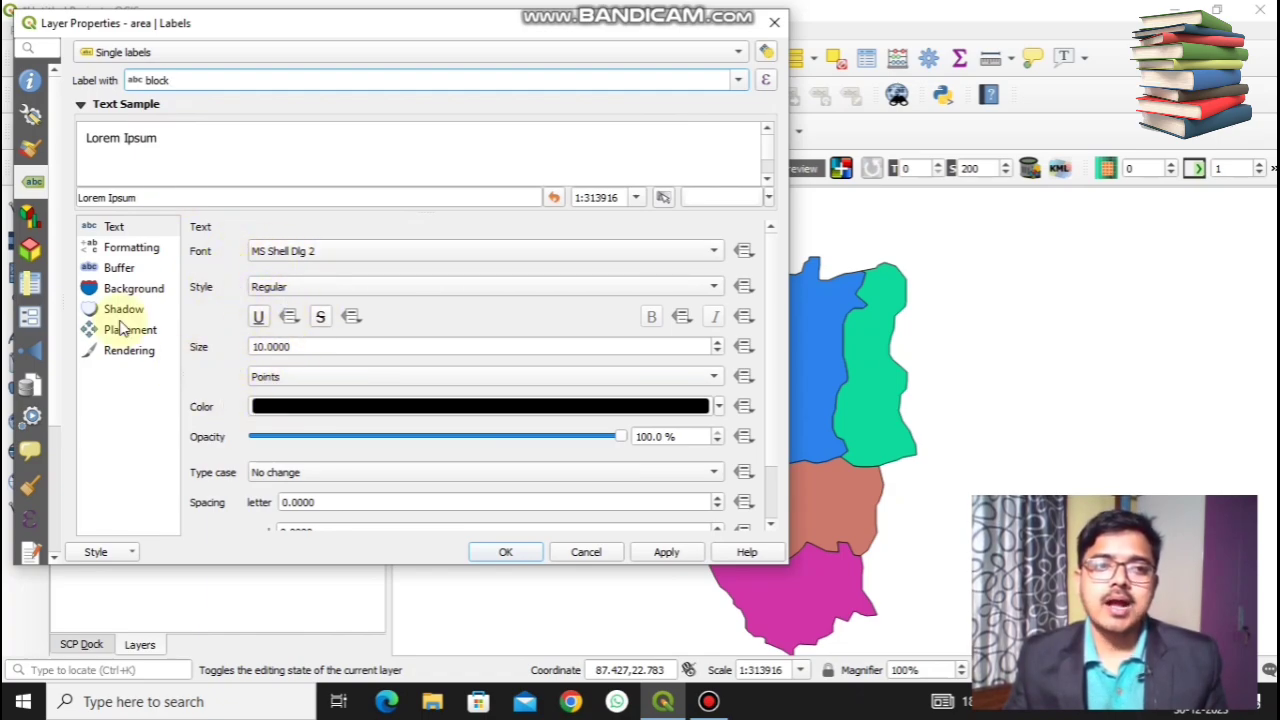
left_click(665, 553)
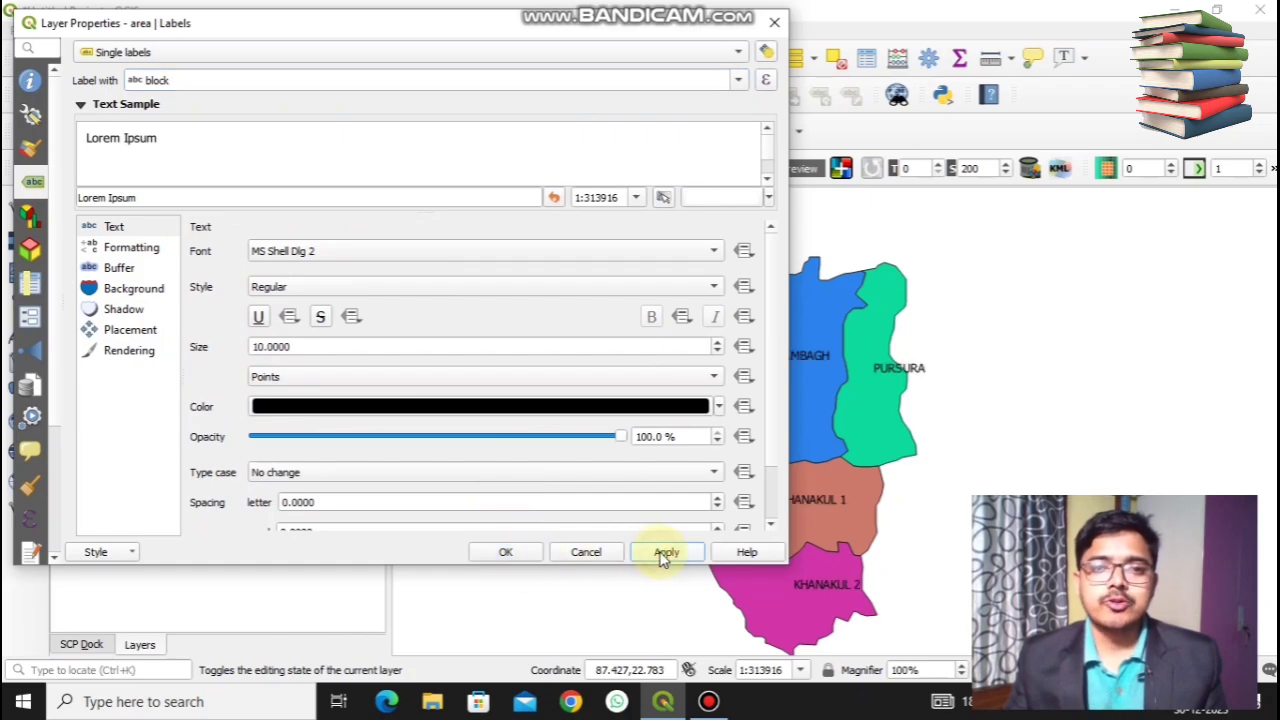
left_click_drag(643, 23, 522, 24)
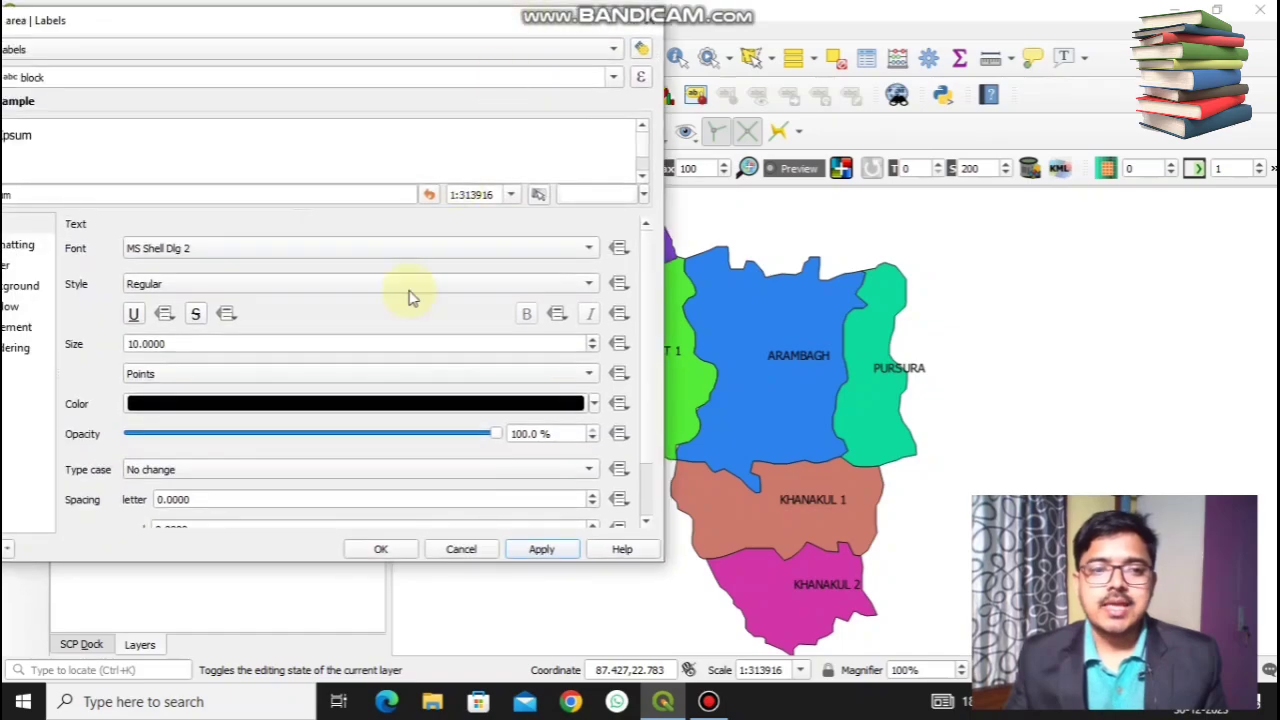
left_click(380, 552)
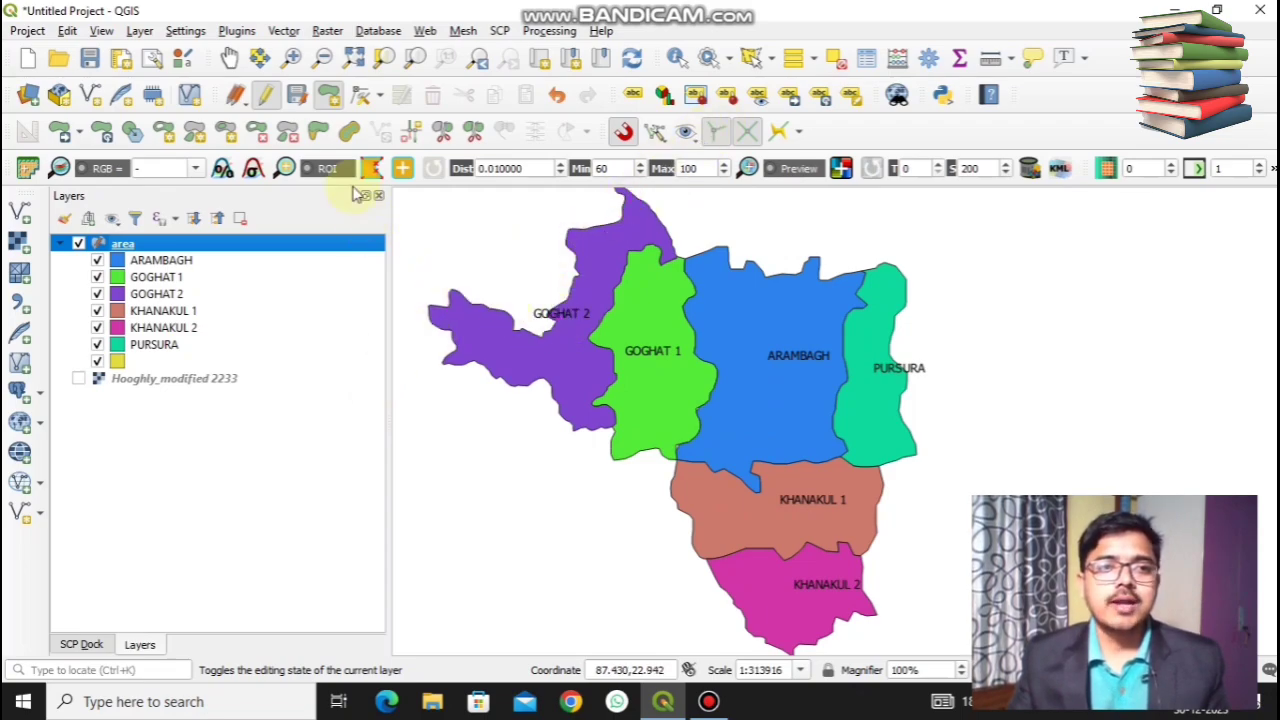
Start moving labels in the area layer, using block as the primary key for the auxiliary storage
left_click(268, 95)
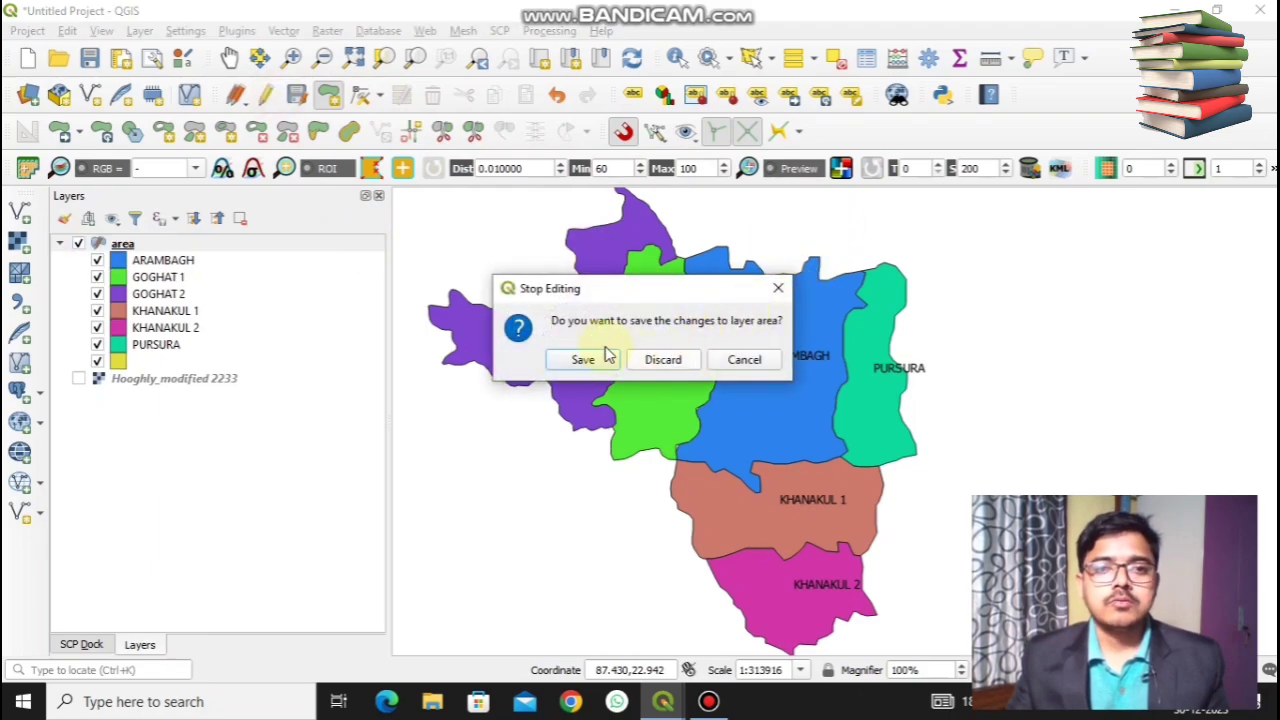
left_click(742, 358)
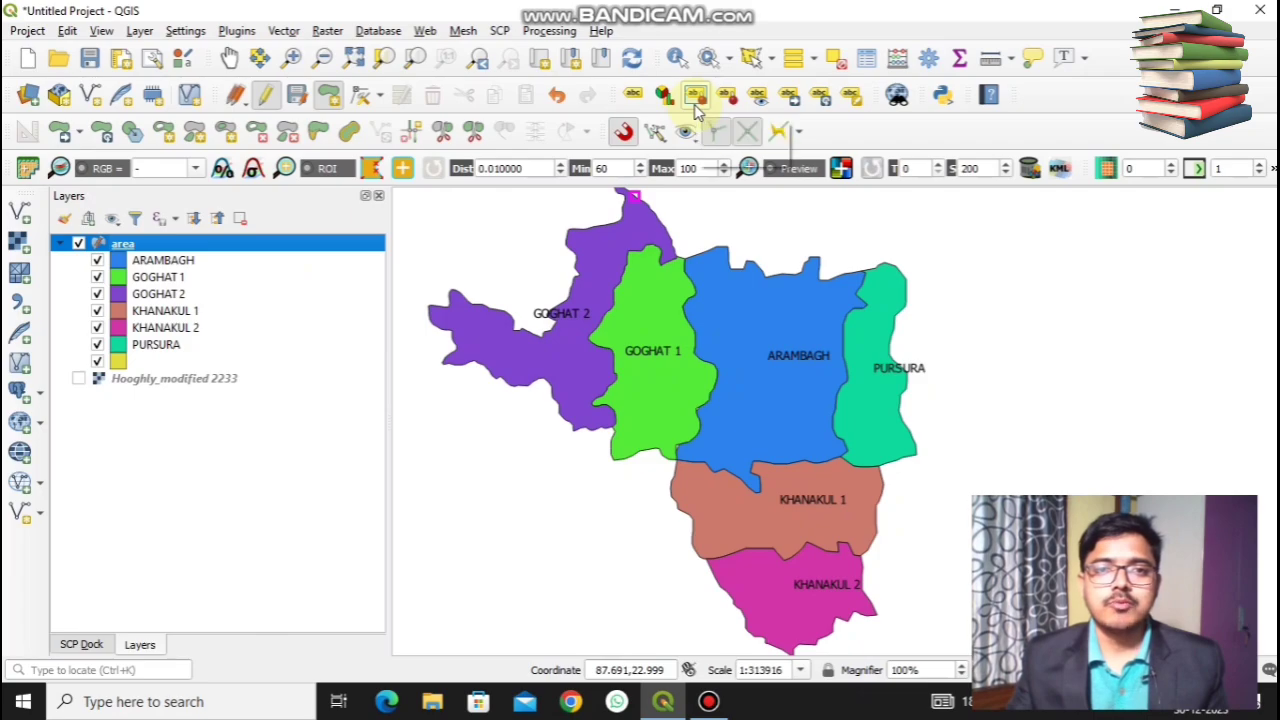
left_click(794, 101)
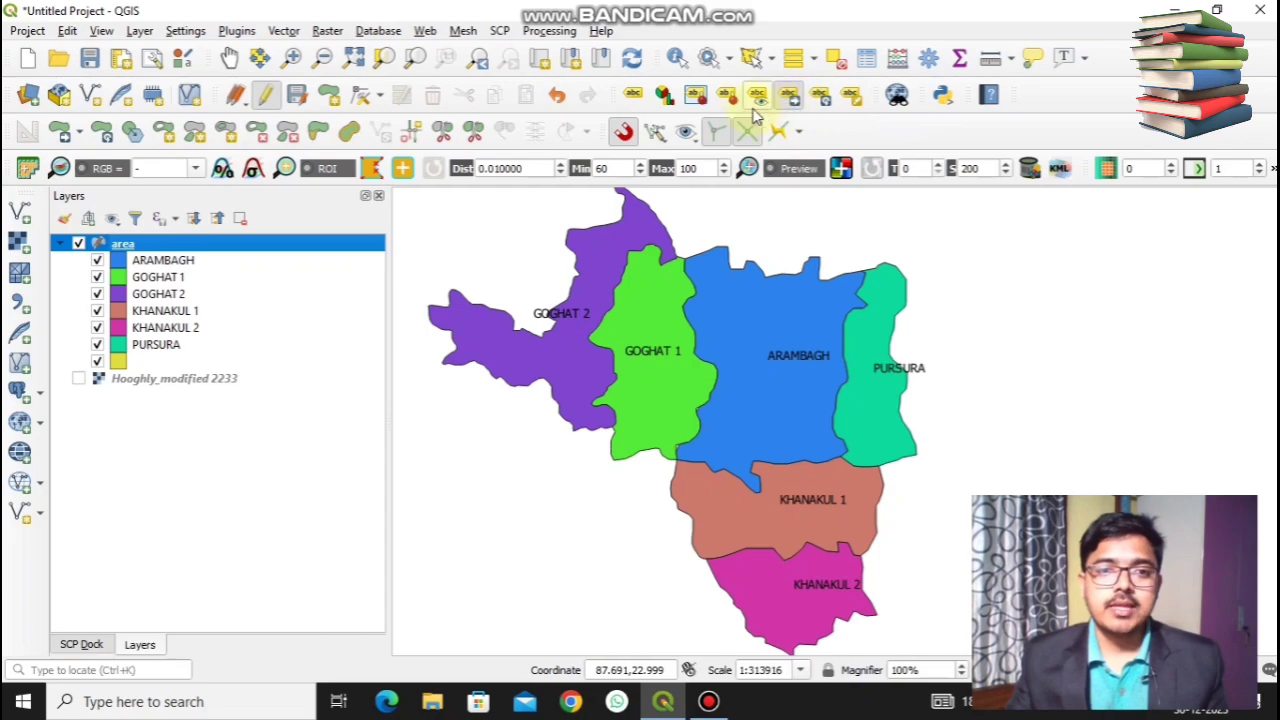
left_click(580, 310)
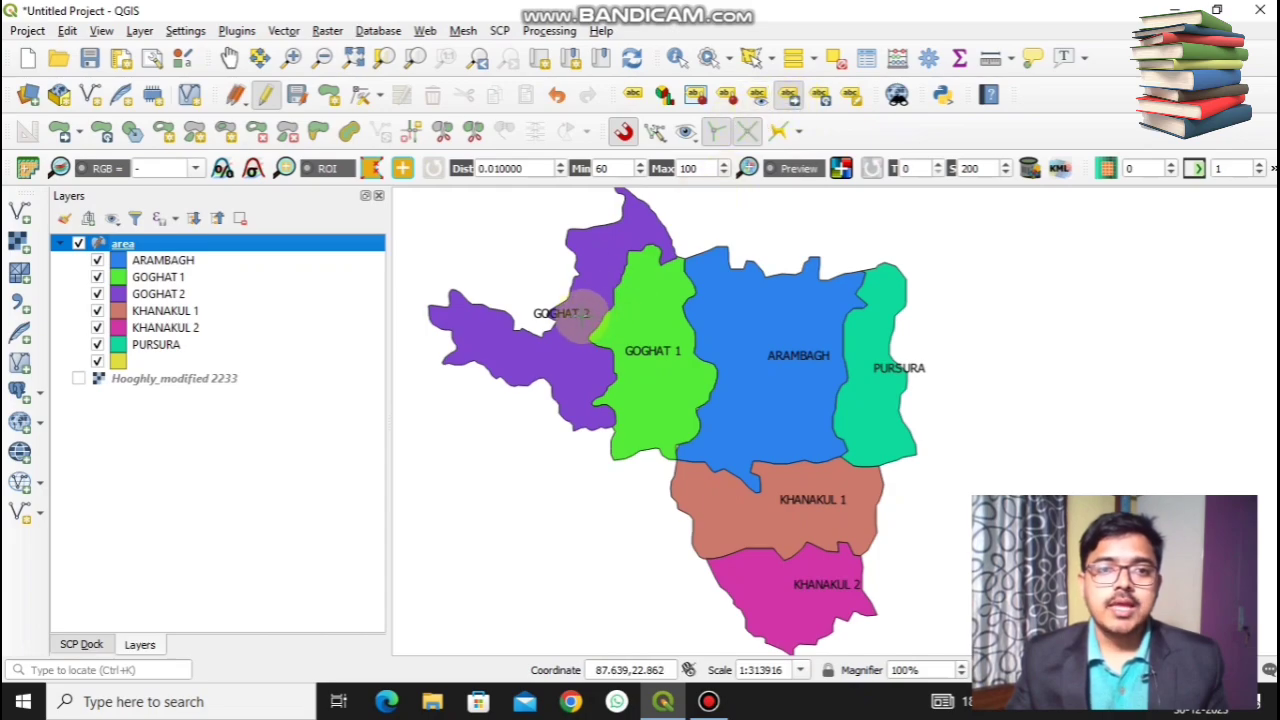
left_click(571, 320)
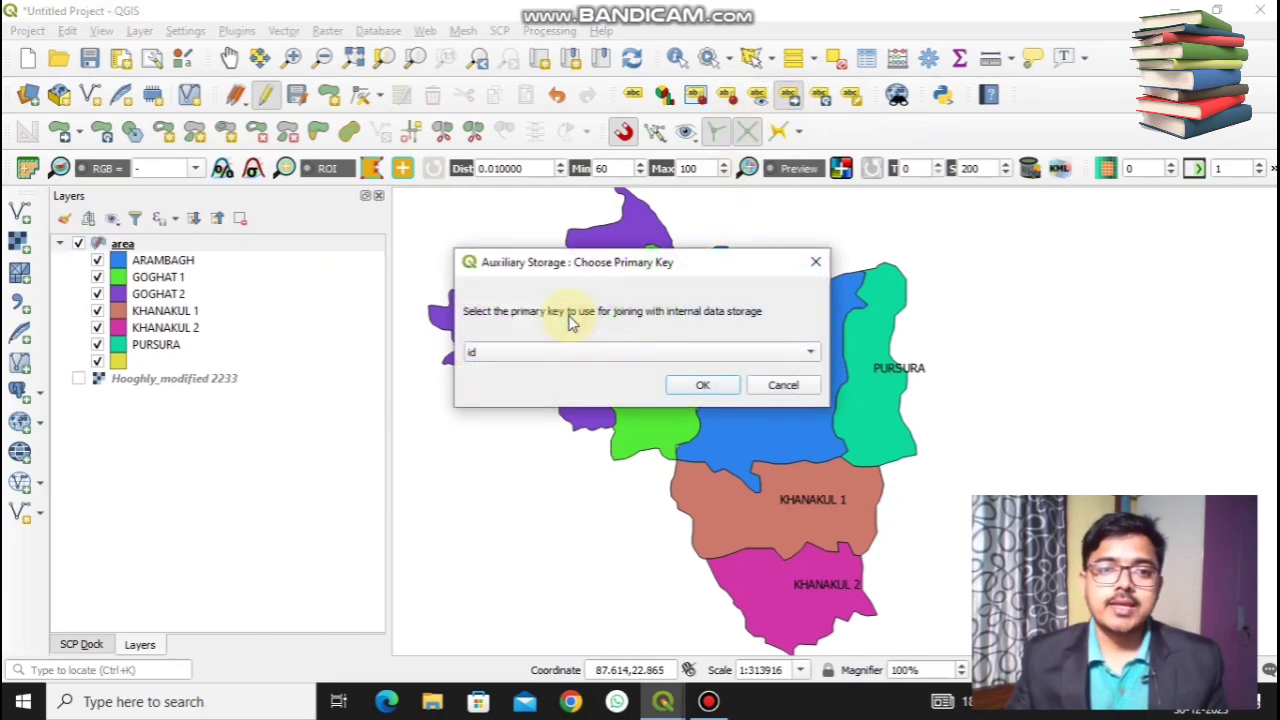
left_click(813, 356)
left_click(502, 370)
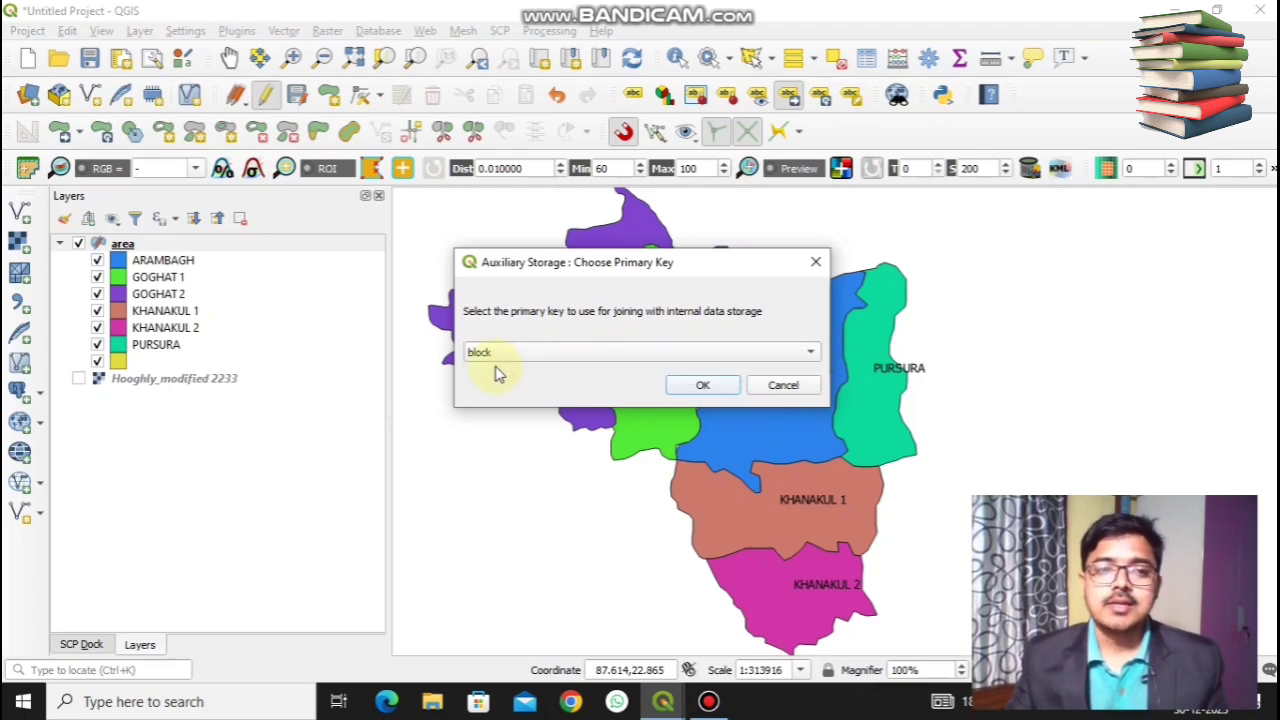
left_click(704, 386)
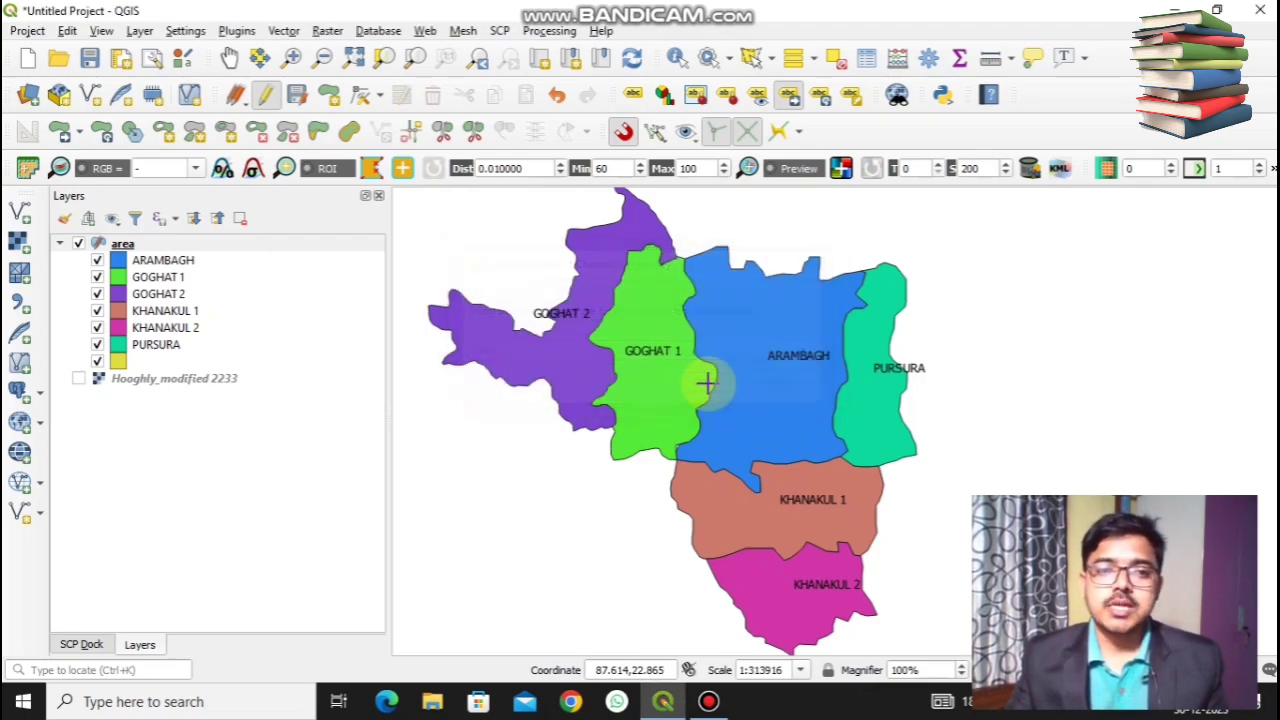
Move the GOGHAT 2, ARAMBAGH, PURSURA and KHANAKUL 2 labels to better positions within their polygons
left_click(562, 316)
left_click_drag(562, 316, 535, 350)
mouse_move(818, 688)
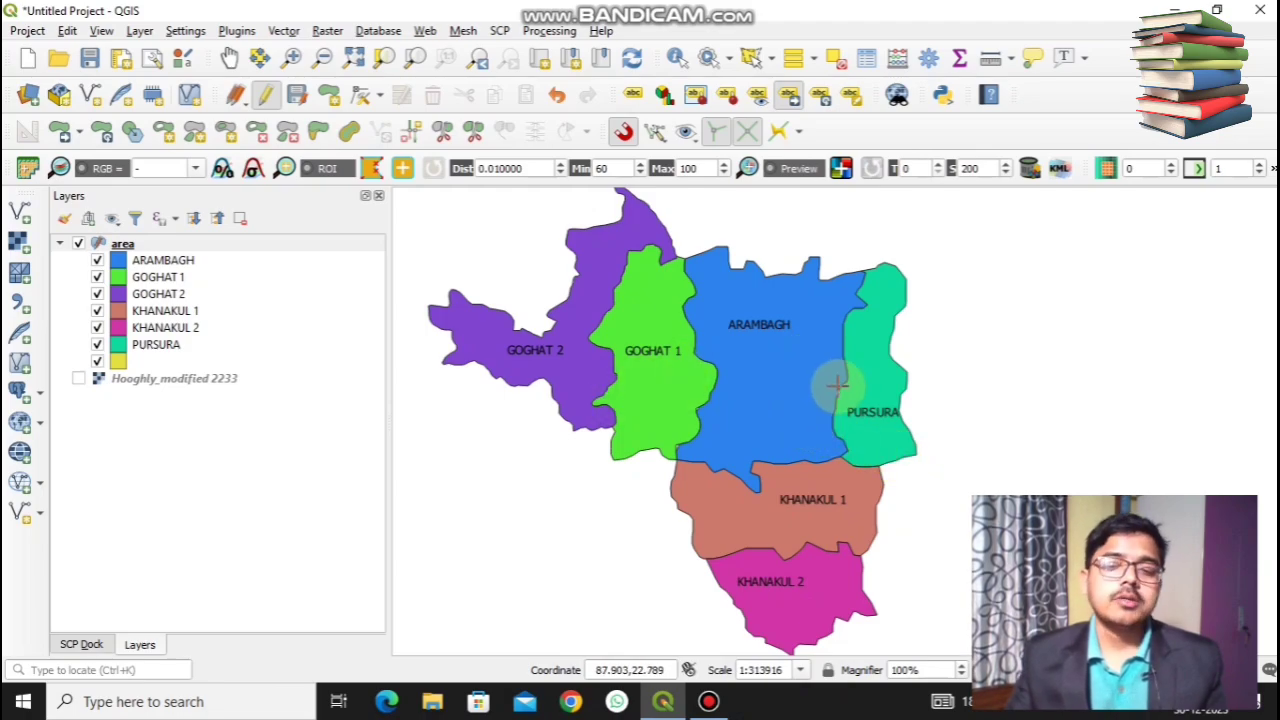
Create a new print layout titled DD
left_click(30, 36)
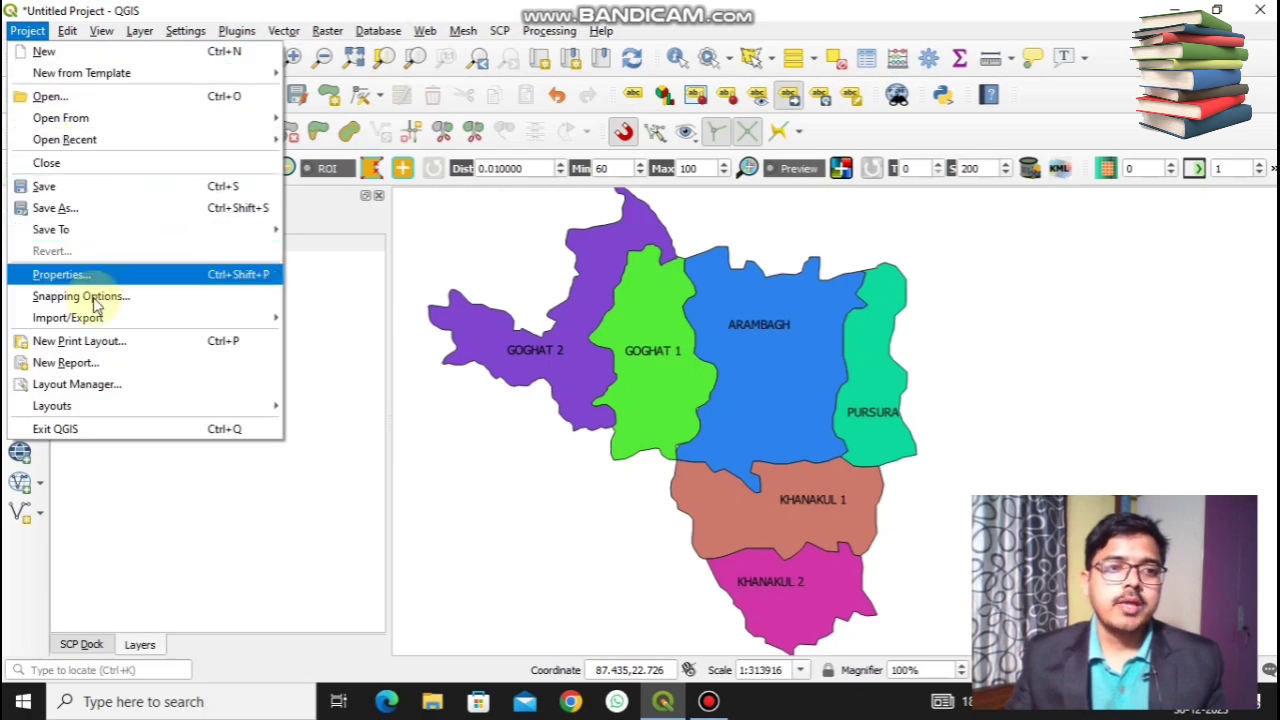
left_click(137, 355)
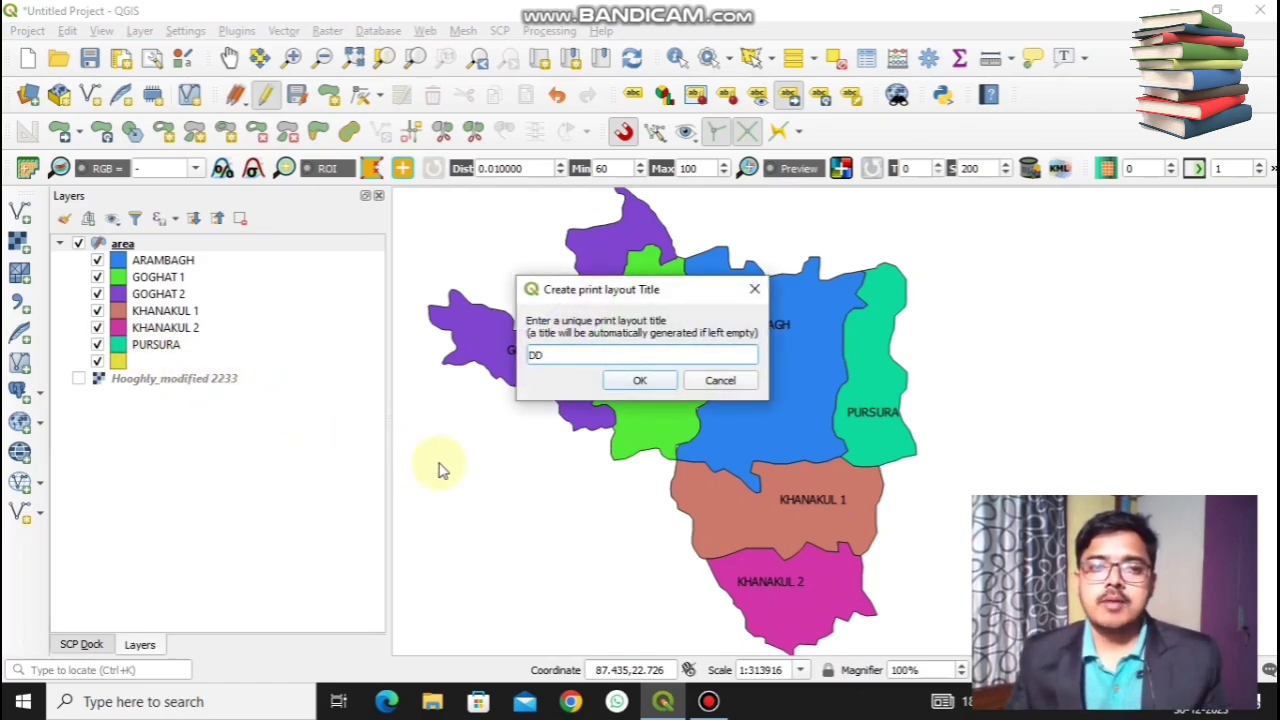
left_click(628, 382)
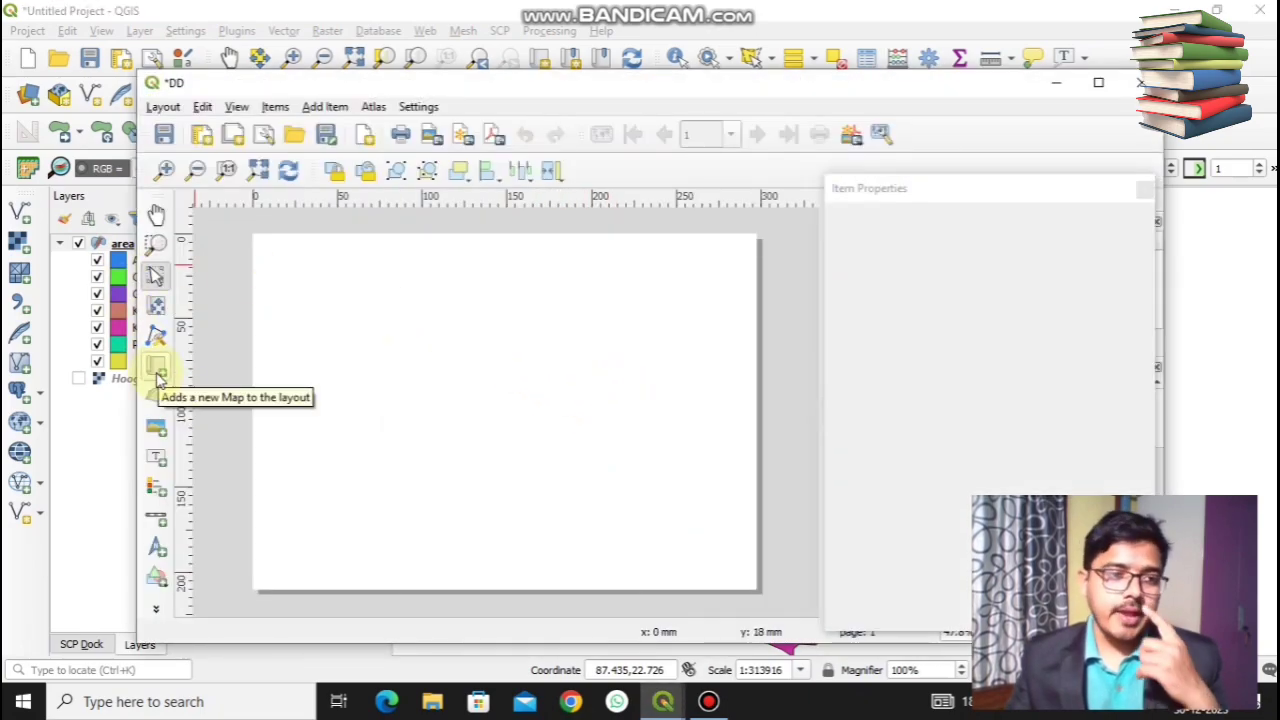
Add a map item near the middle of the page and adjust its frame to about 158 by 112 mm
left_click(157, 370)
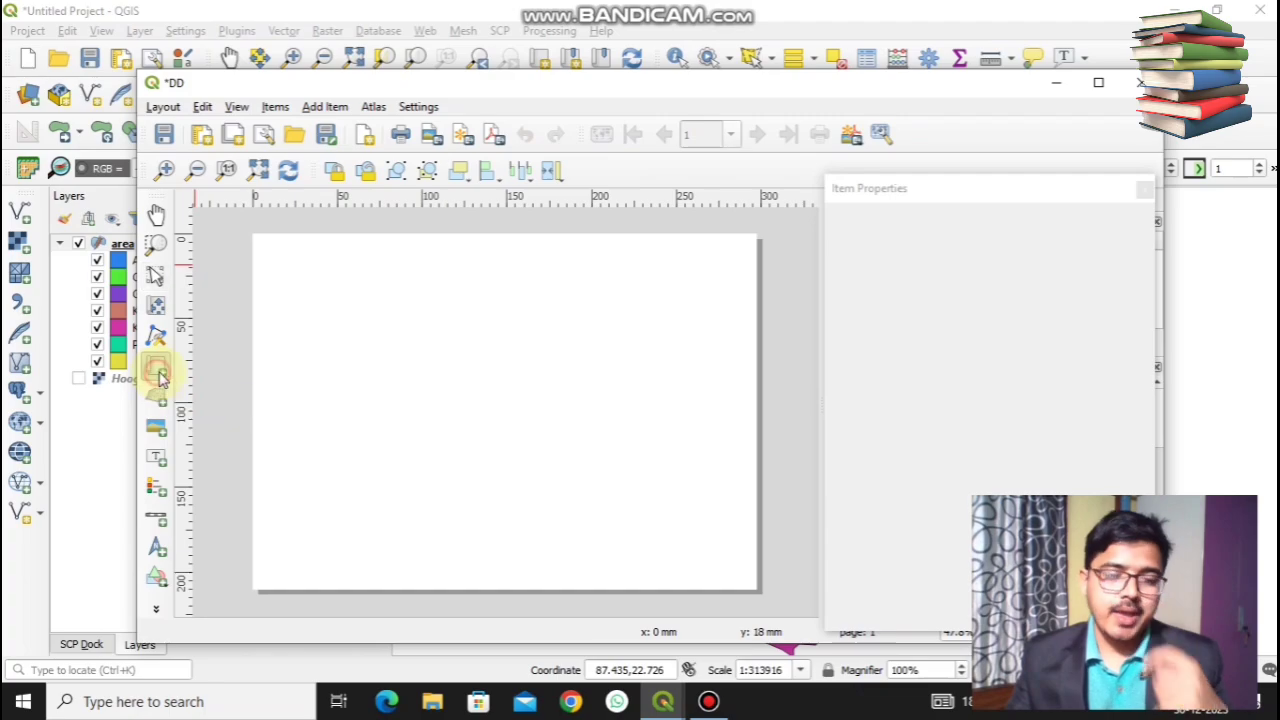
left_click(322, 312)
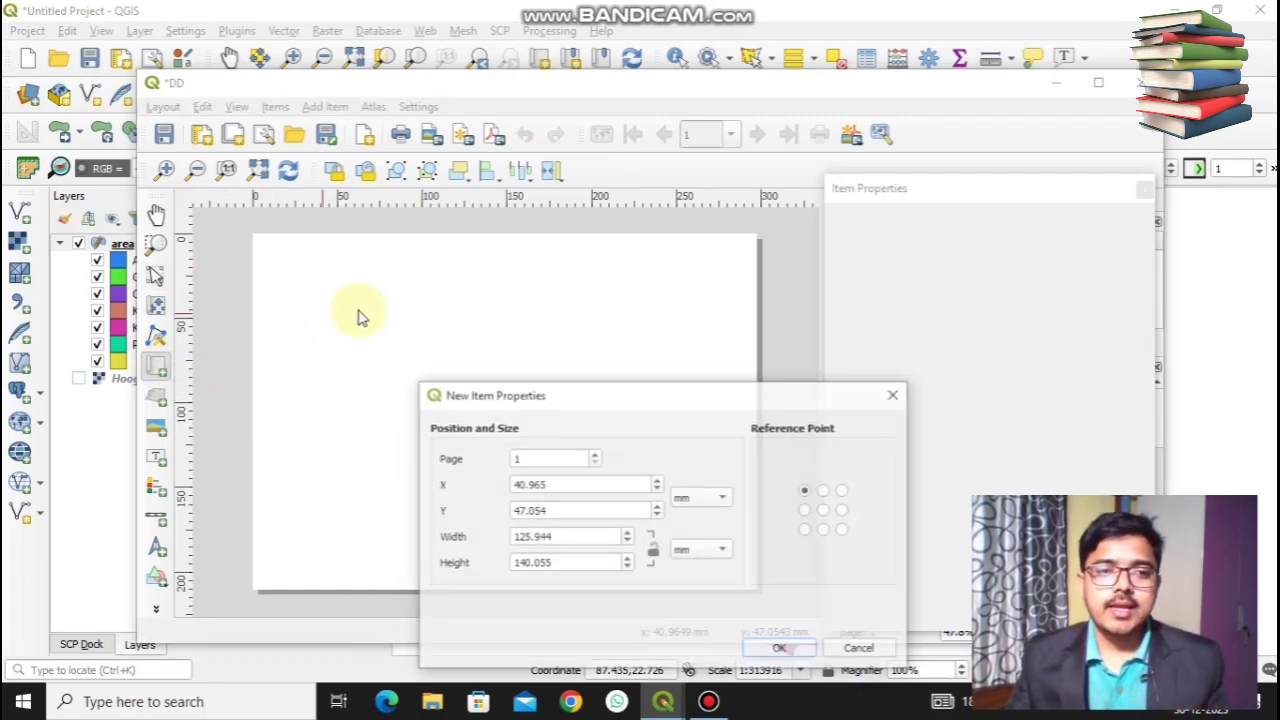
left_click(895, 394)
left_click_drag(364, 306, 657, 497)
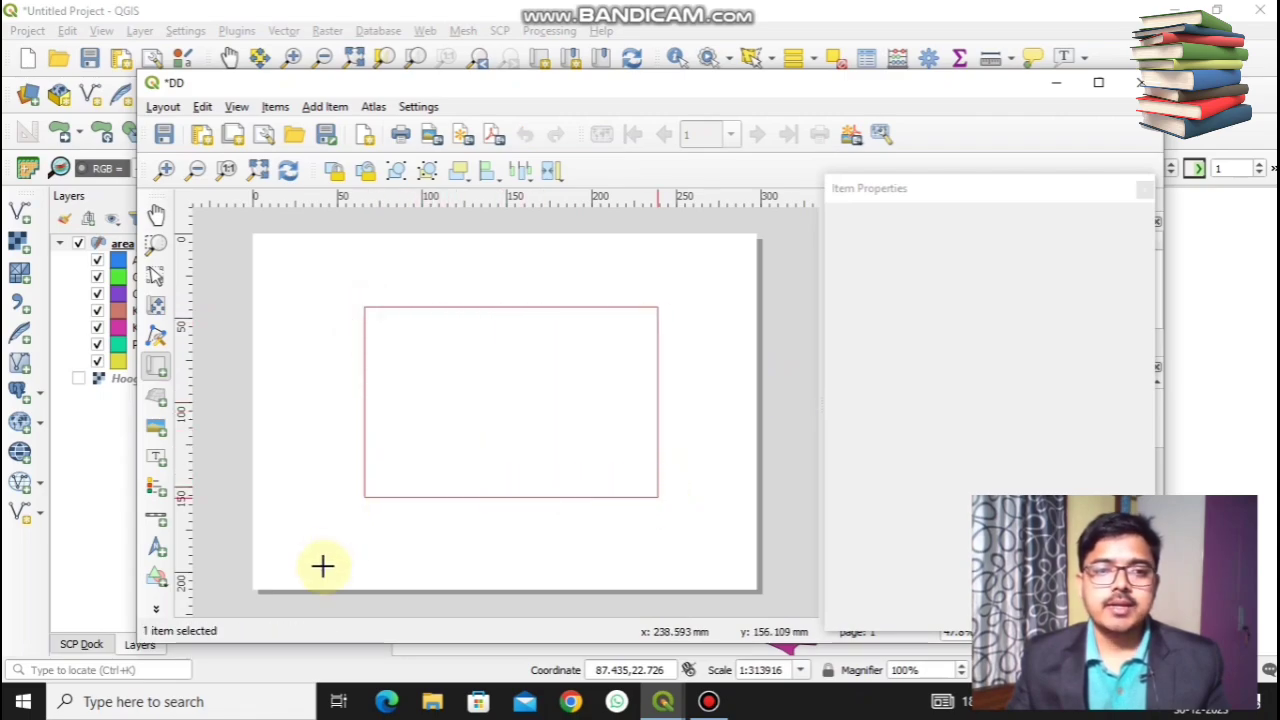
left_click_drag(587, 406, 563, 408)
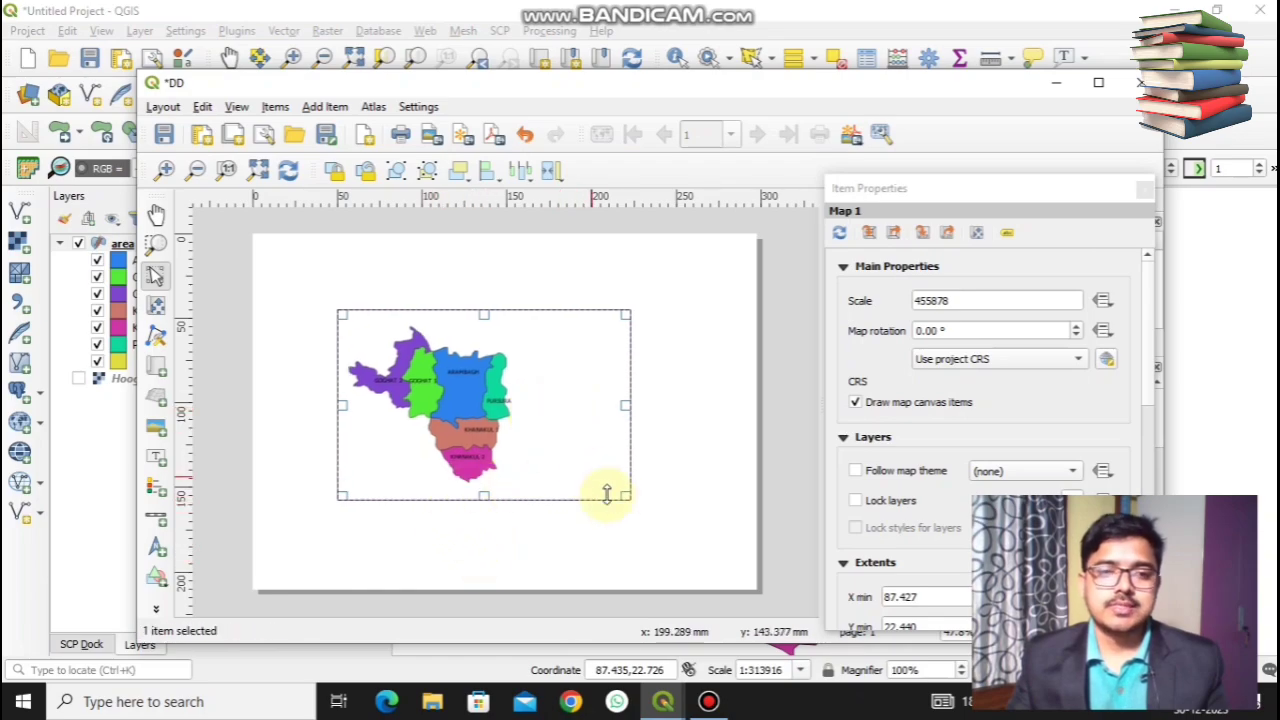
left_click_drag(627, 492, 604, 493)
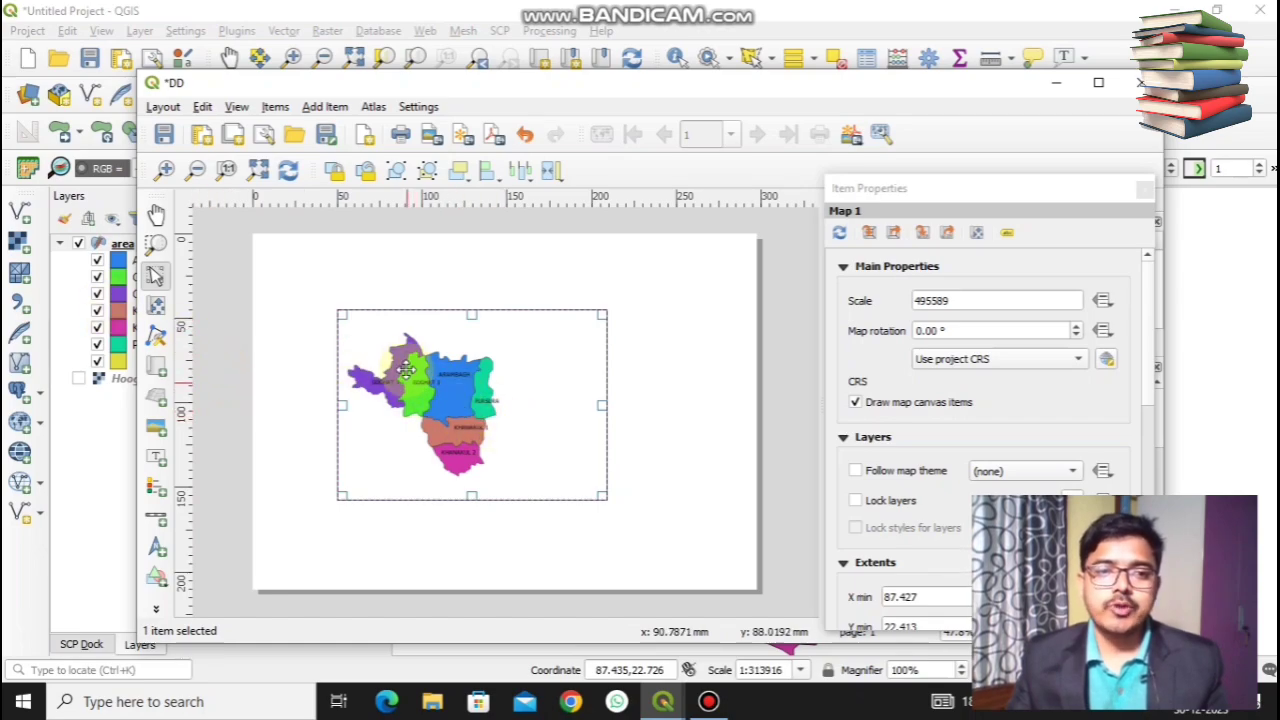
Set the map scale to 395589 and shift the map content to the right so all blocks fit inside the frame
left_click(925, 302)
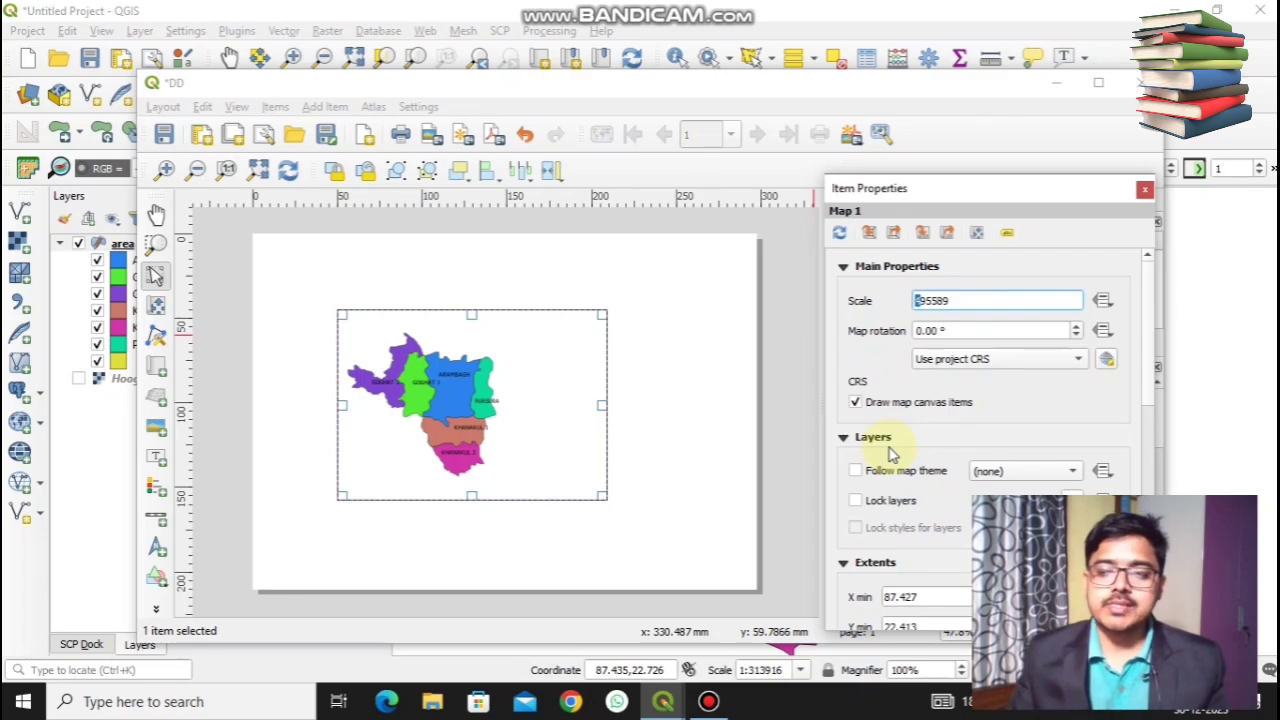
type("3")
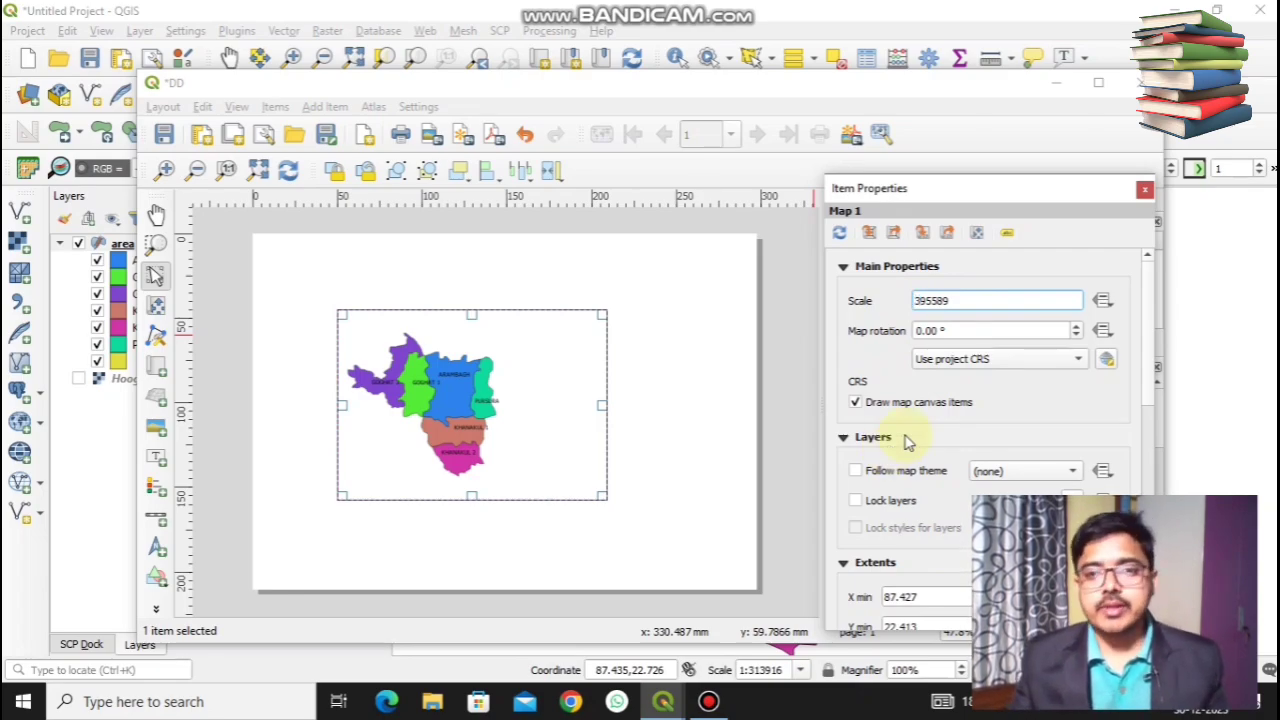
left_click(980, 330)
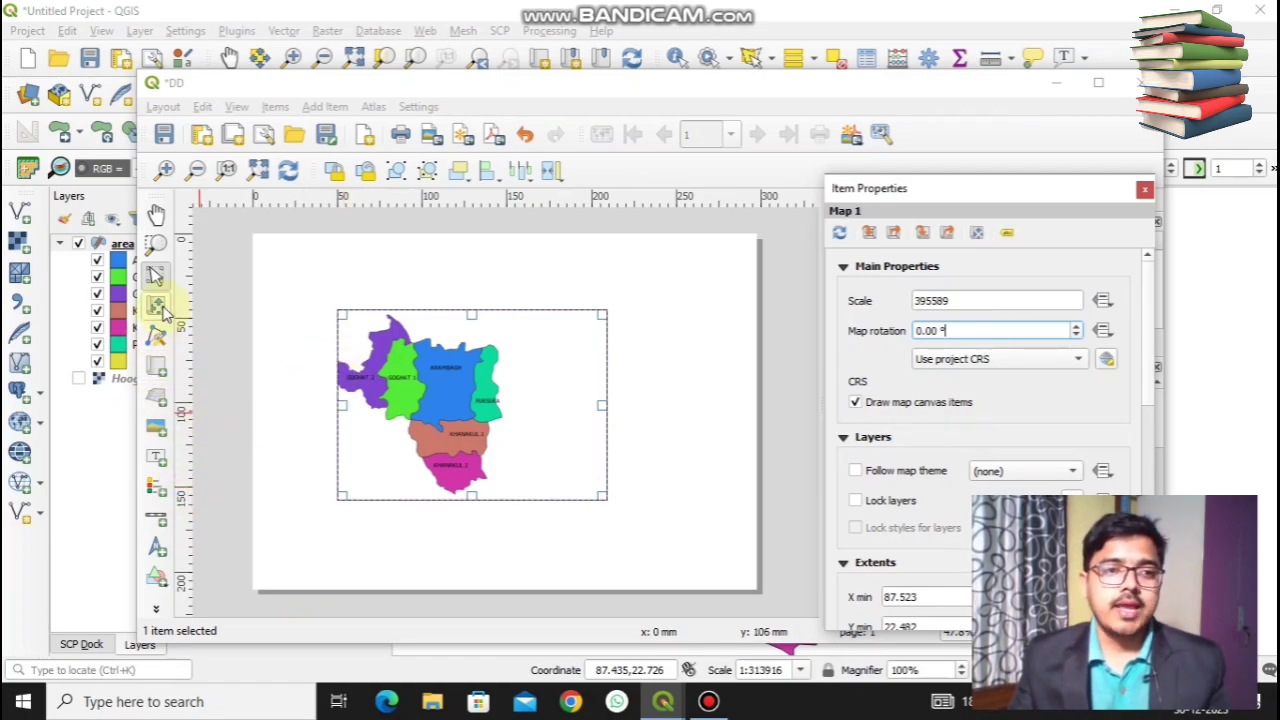
left_click(157, 306)
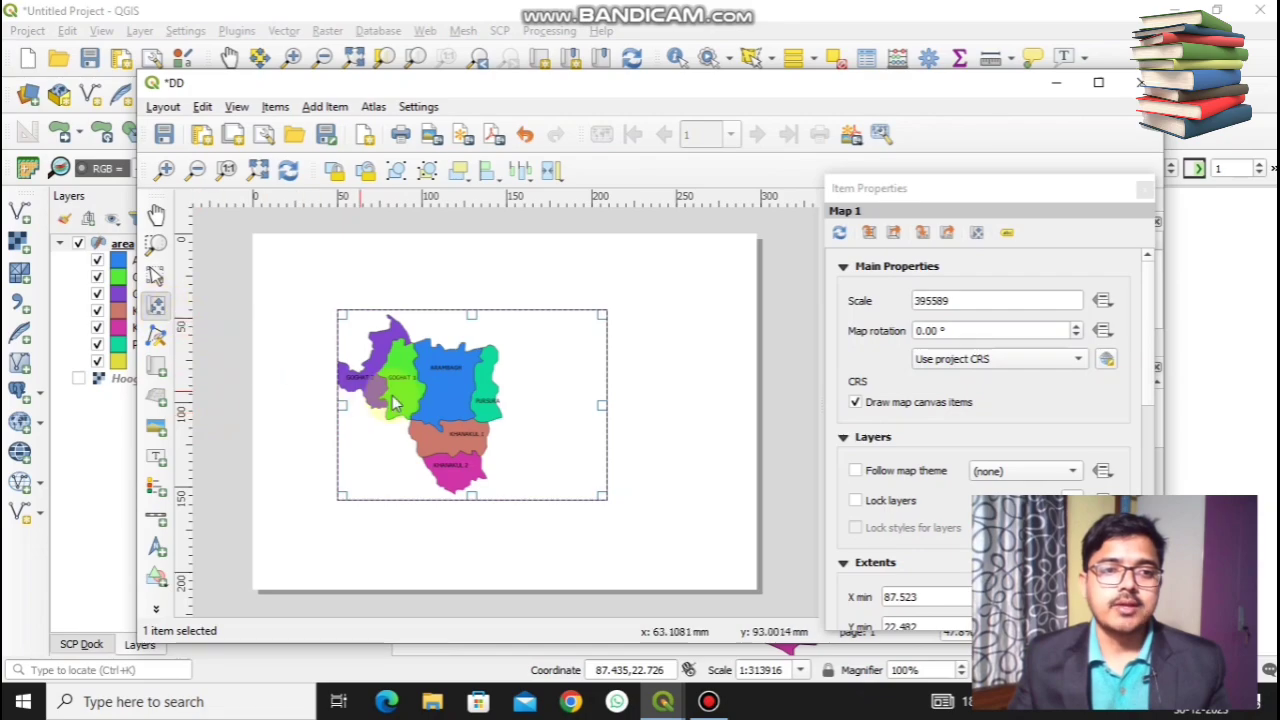
left_click_drag(413, 400, 471, 405)
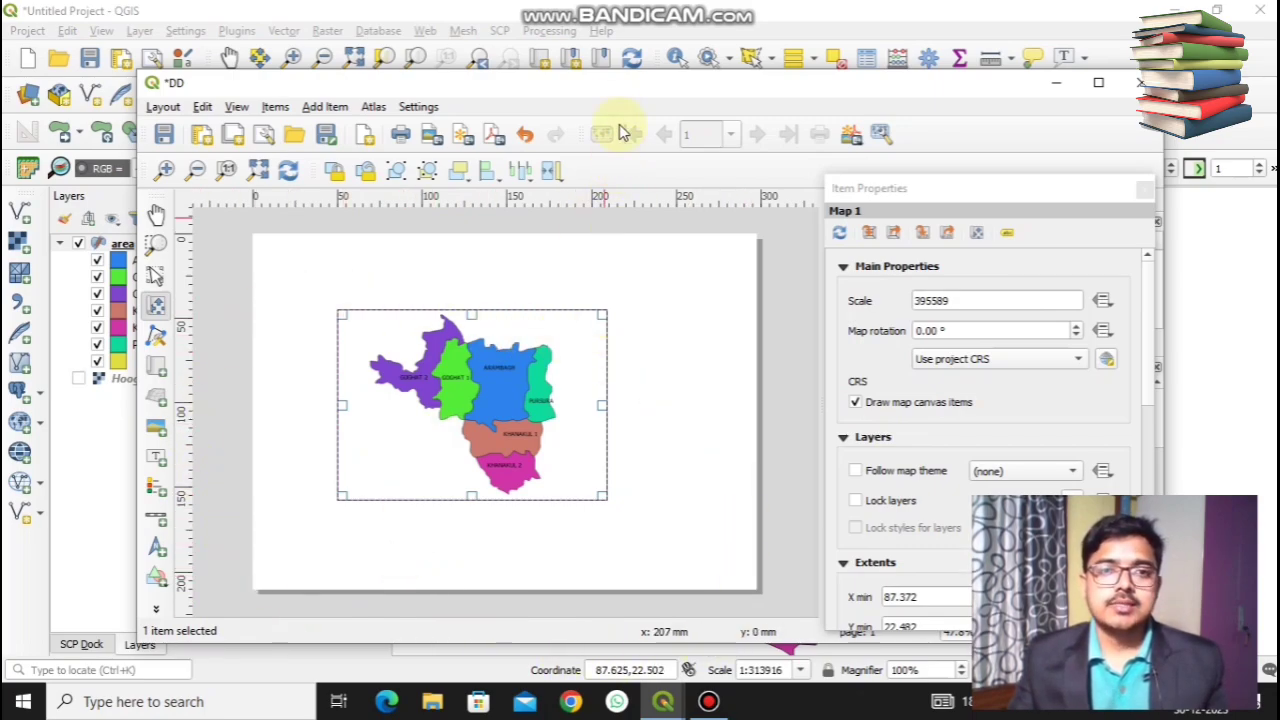
Reposition the layout window, and reopen the map's item properties beside the page
left_click_drag(603, 94, 486, 40)
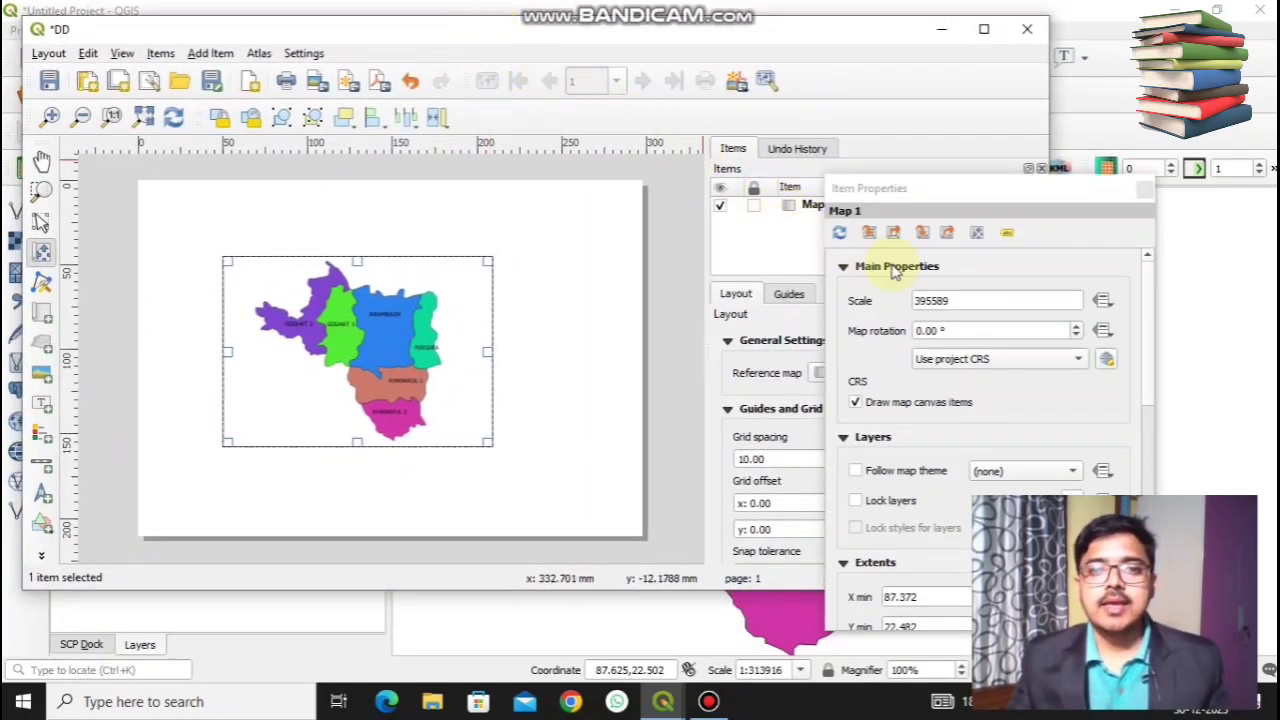
left_click(1145, 191)
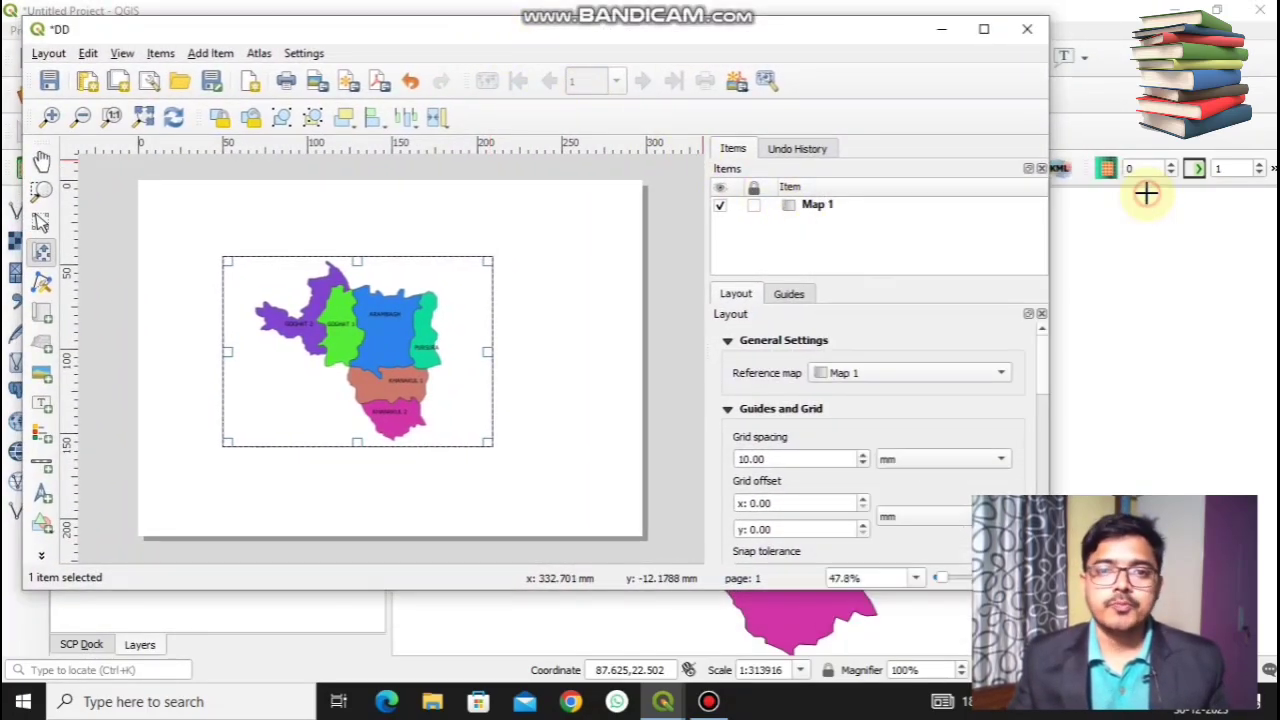
right_click(347, 345)
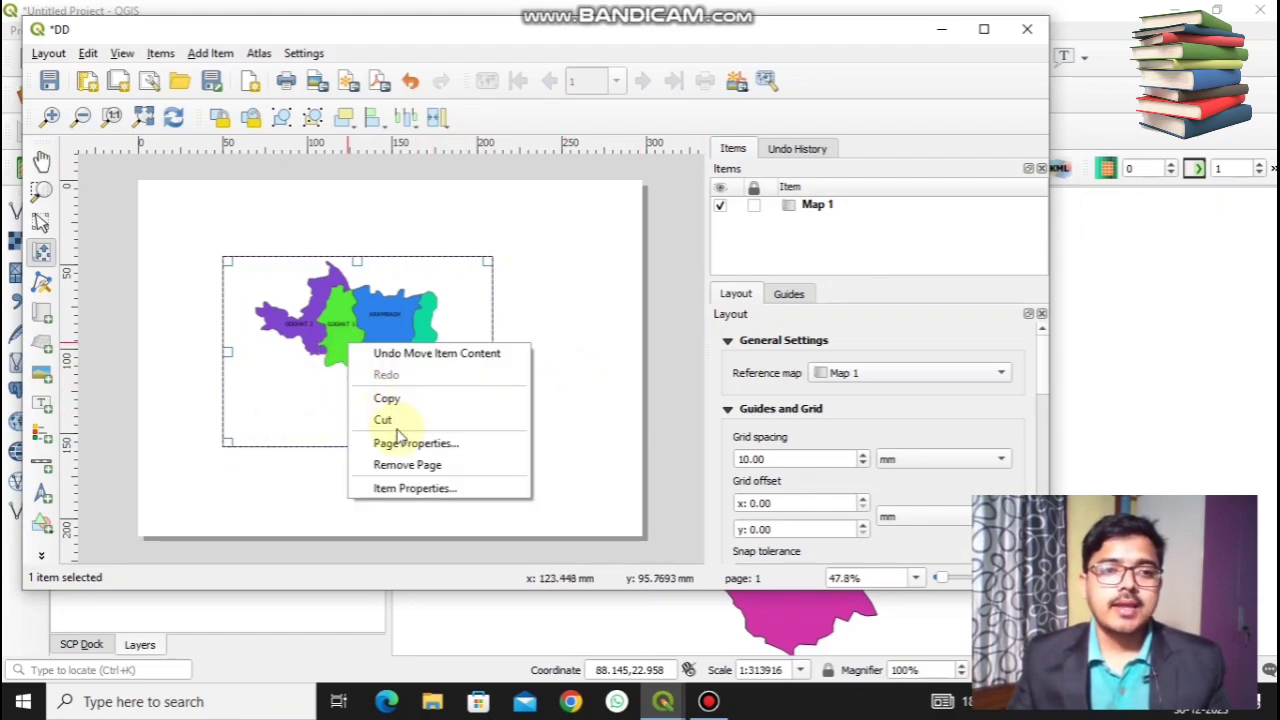
left_click(423, 487)
left_click_drag(974, 186, 877, 74)
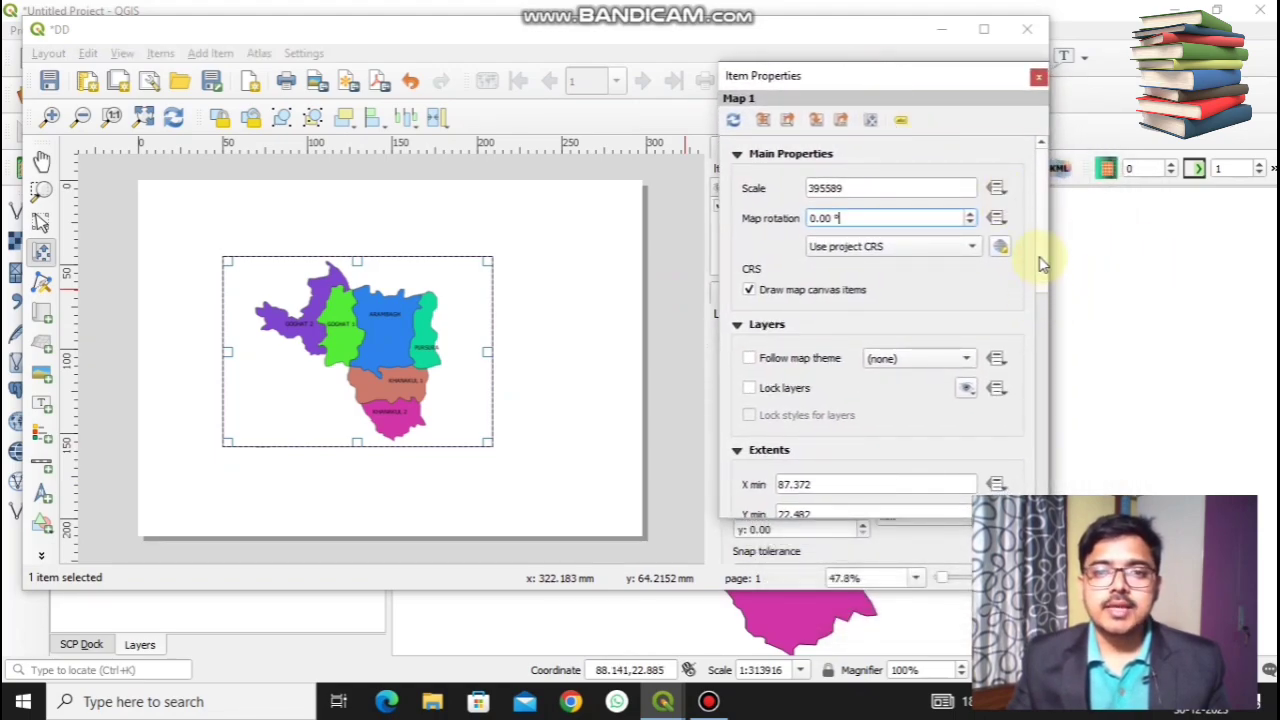
Add a grid to the map item
left_click_drag(1040, 263, 877, 372)
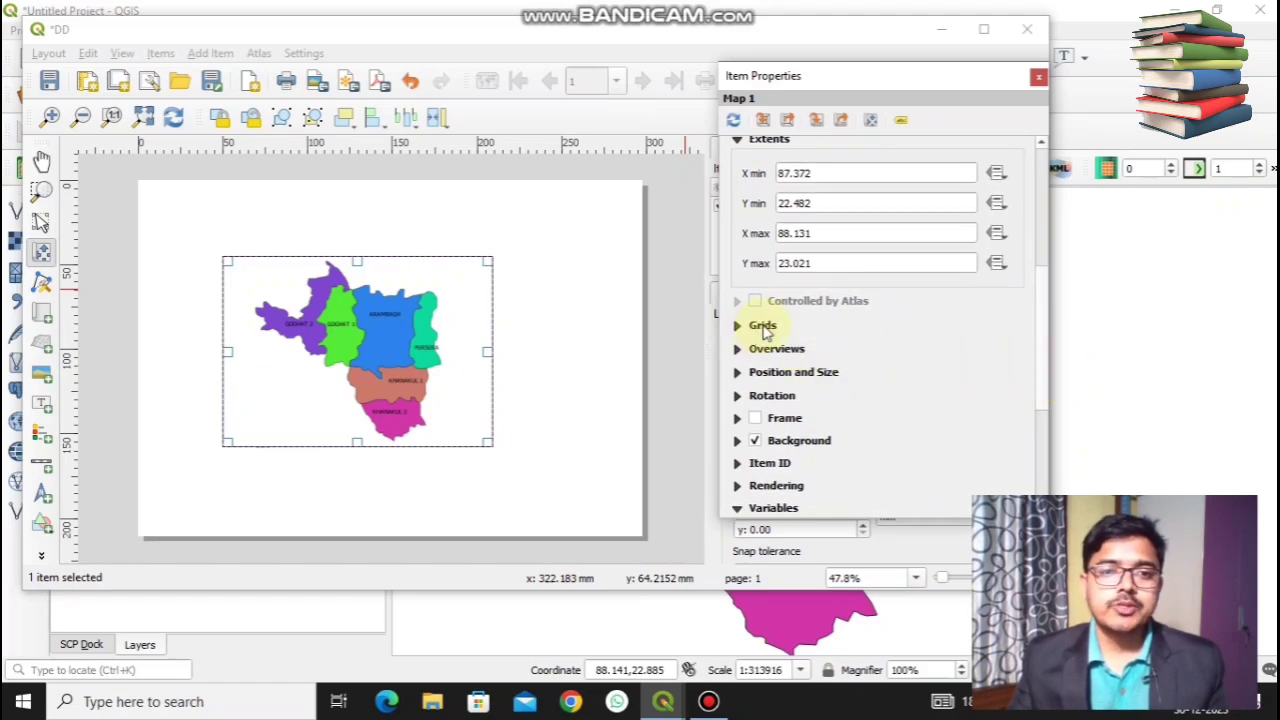
left_click(762, 326)
left_click(778, 359)
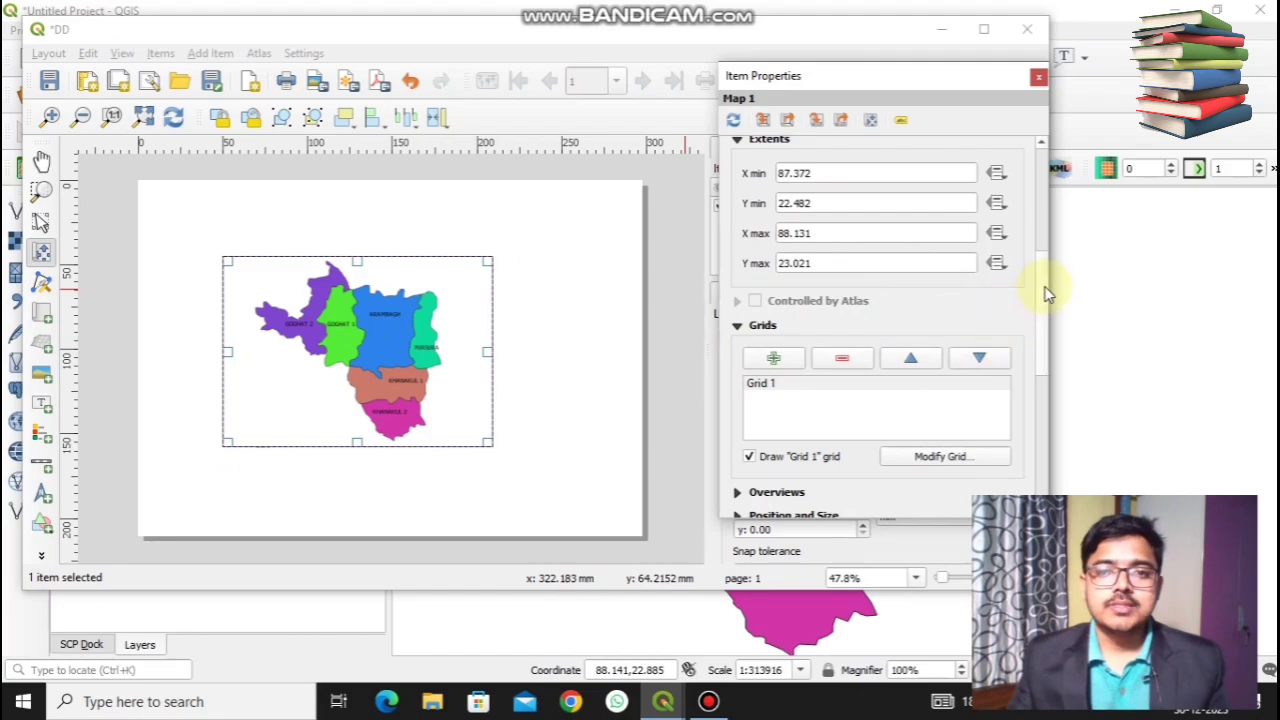
Set the map grid's X and Y intervals to 0.5 map units and its frame style to Zebra
scroll(1046, 290, "down", 3)
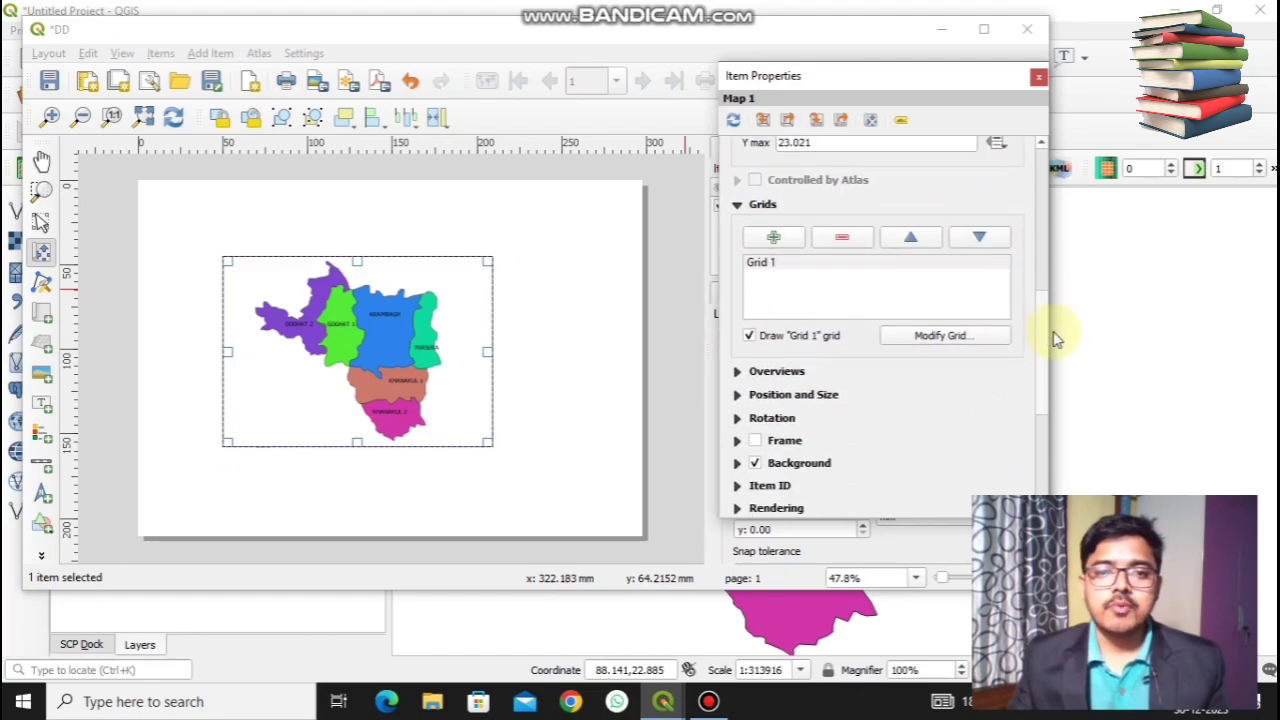
left_click(945, 316)
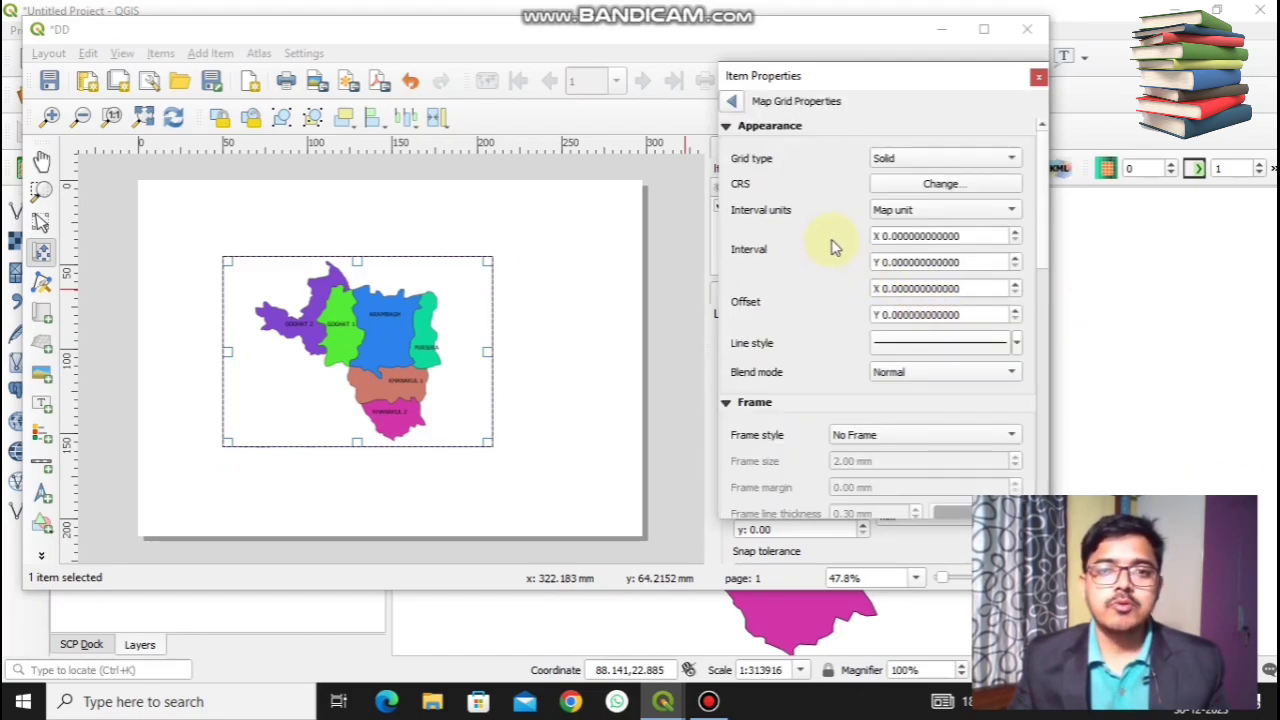
left_click(893, 236)
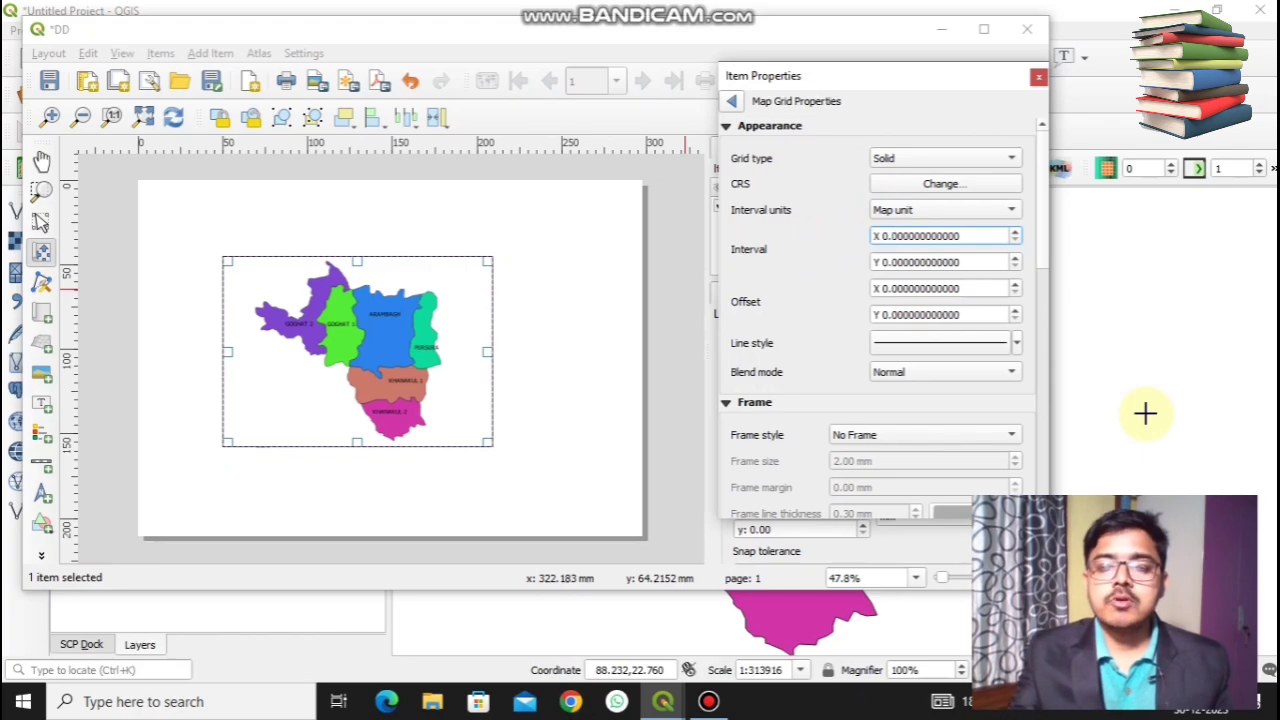
left_click(891, 262)
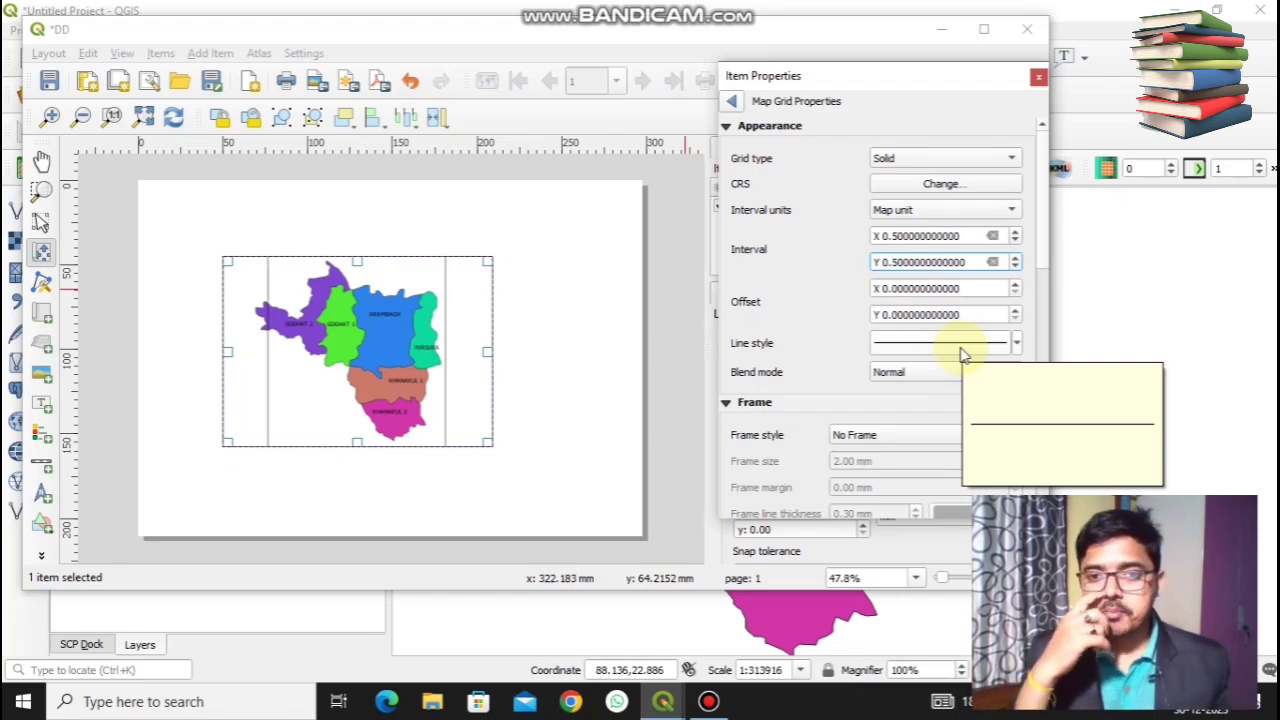
type("5")
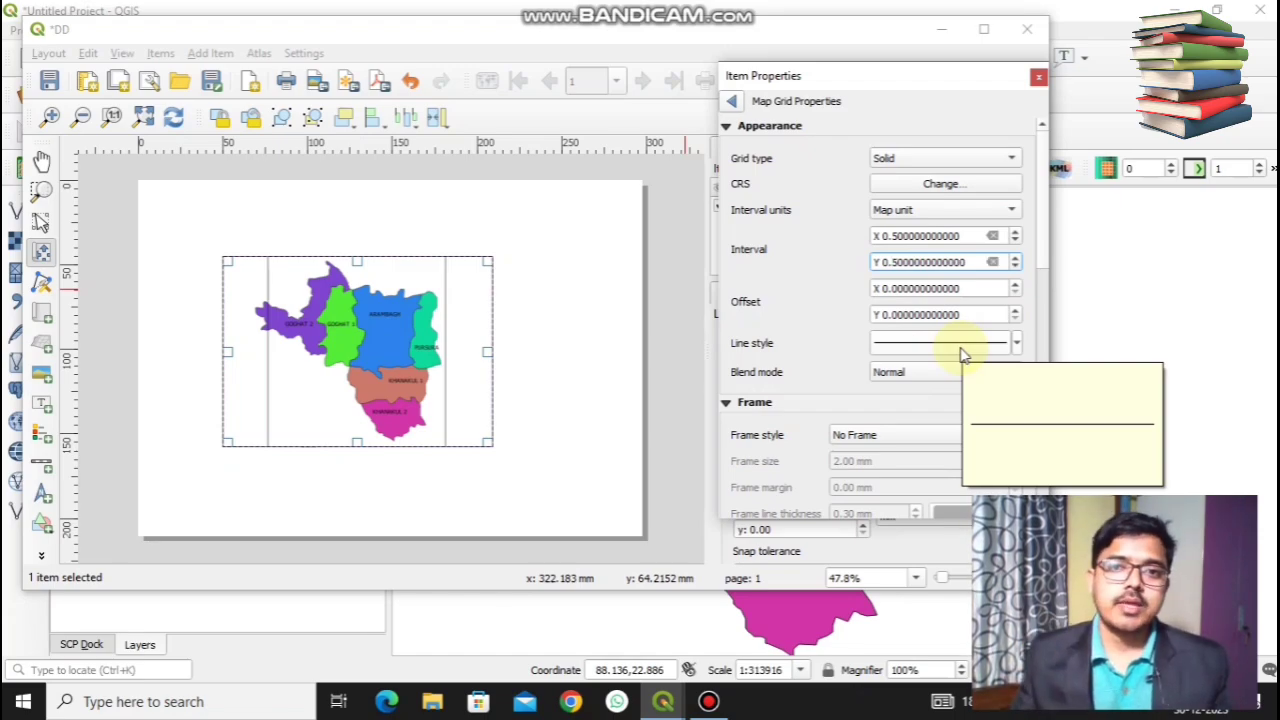
left_click(896, 315)
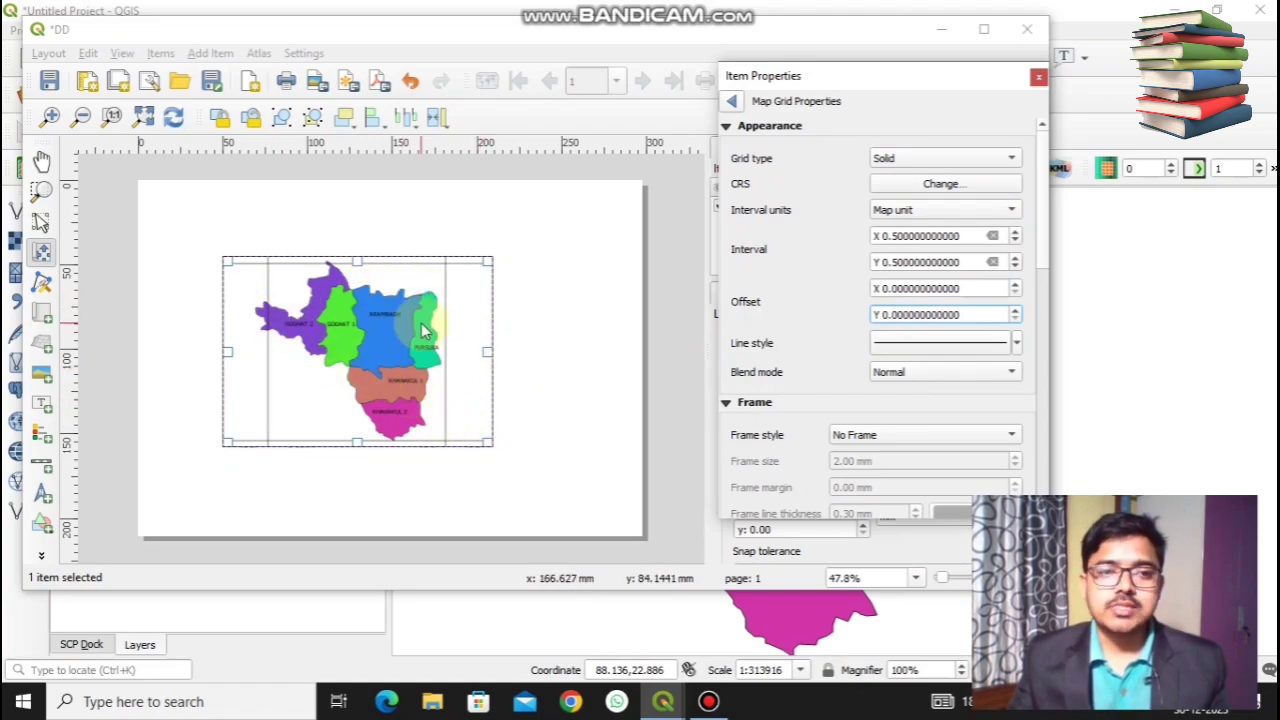
left_click(908, 440)
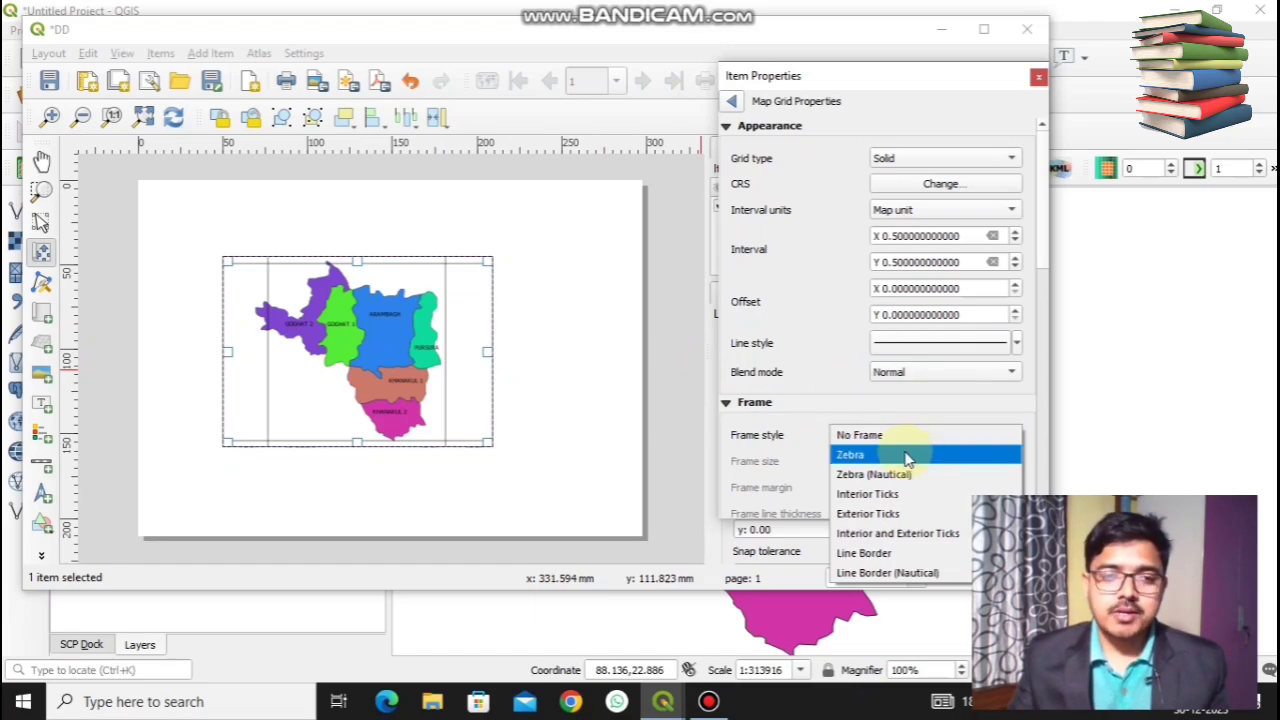
left_click(908, 455)
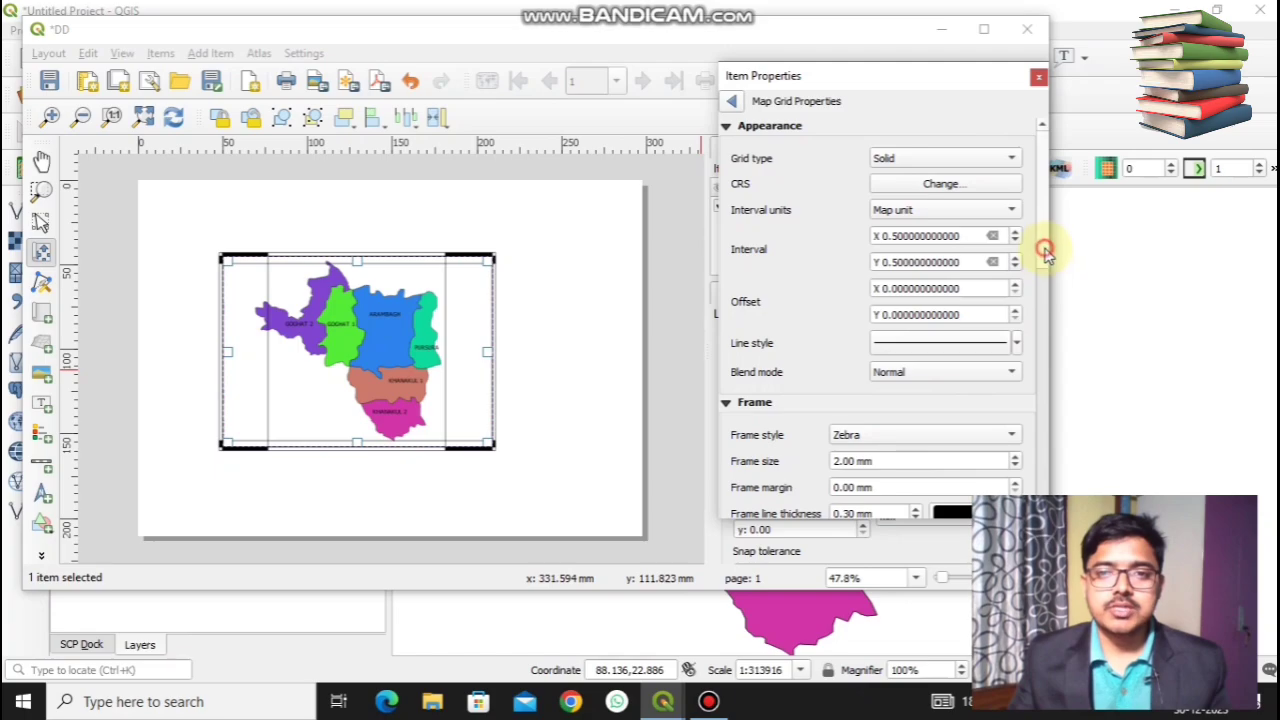
Enable coordinate drawing on the map grid with the format Degree, minute with suffix
mouse_move(1044, 252)
left_mouse_down()
mouse_move(1051, 380)
mouse_move(960, 388)
left_mouse_up()
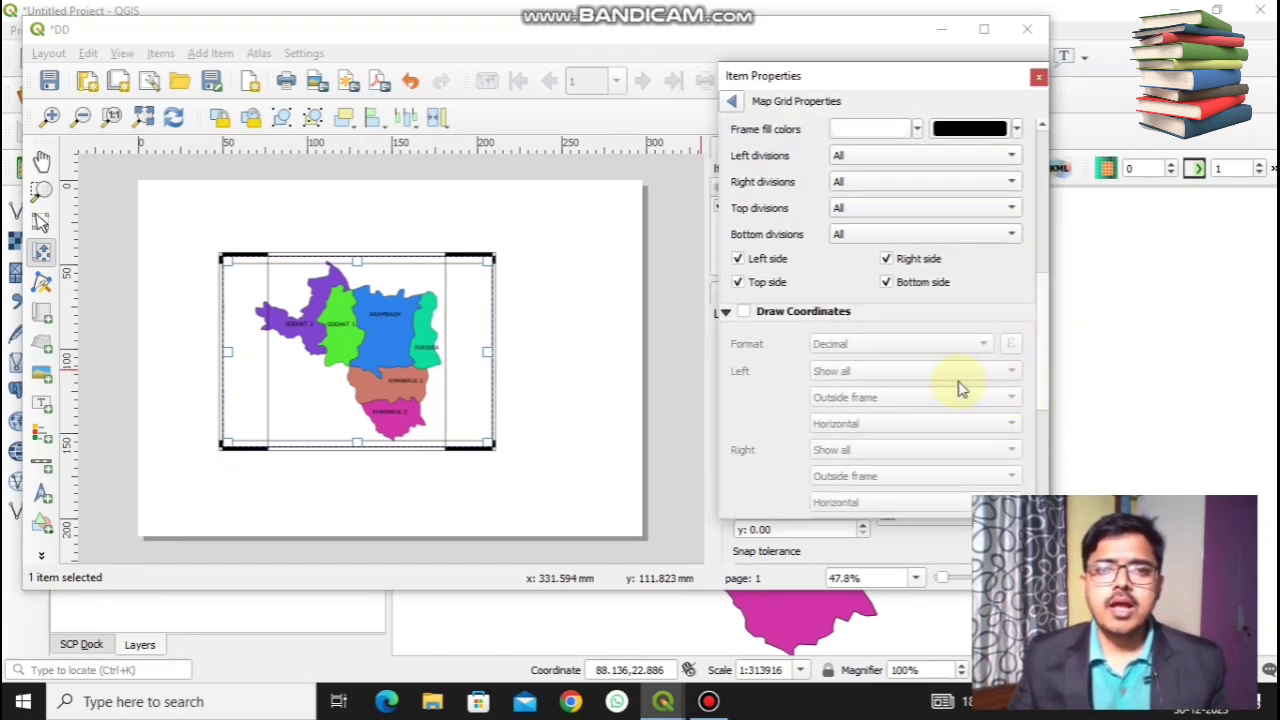
left_click(746, 312)
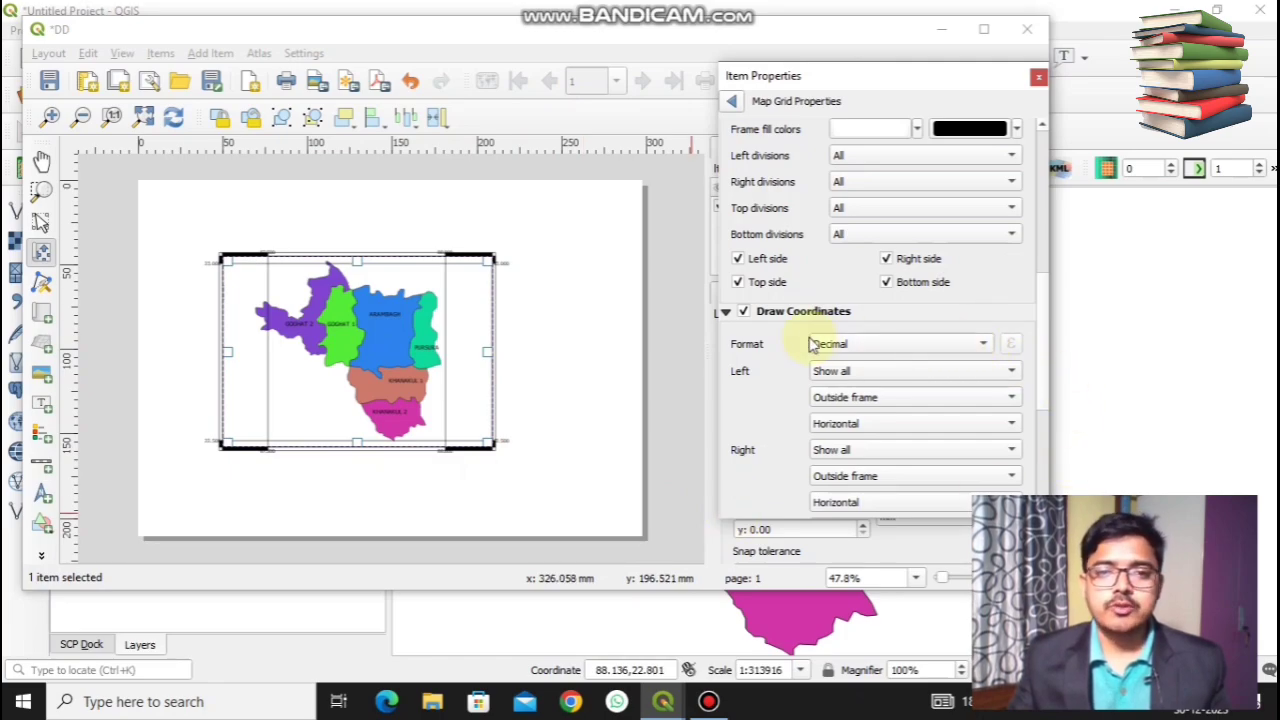
left_click(985, 346)
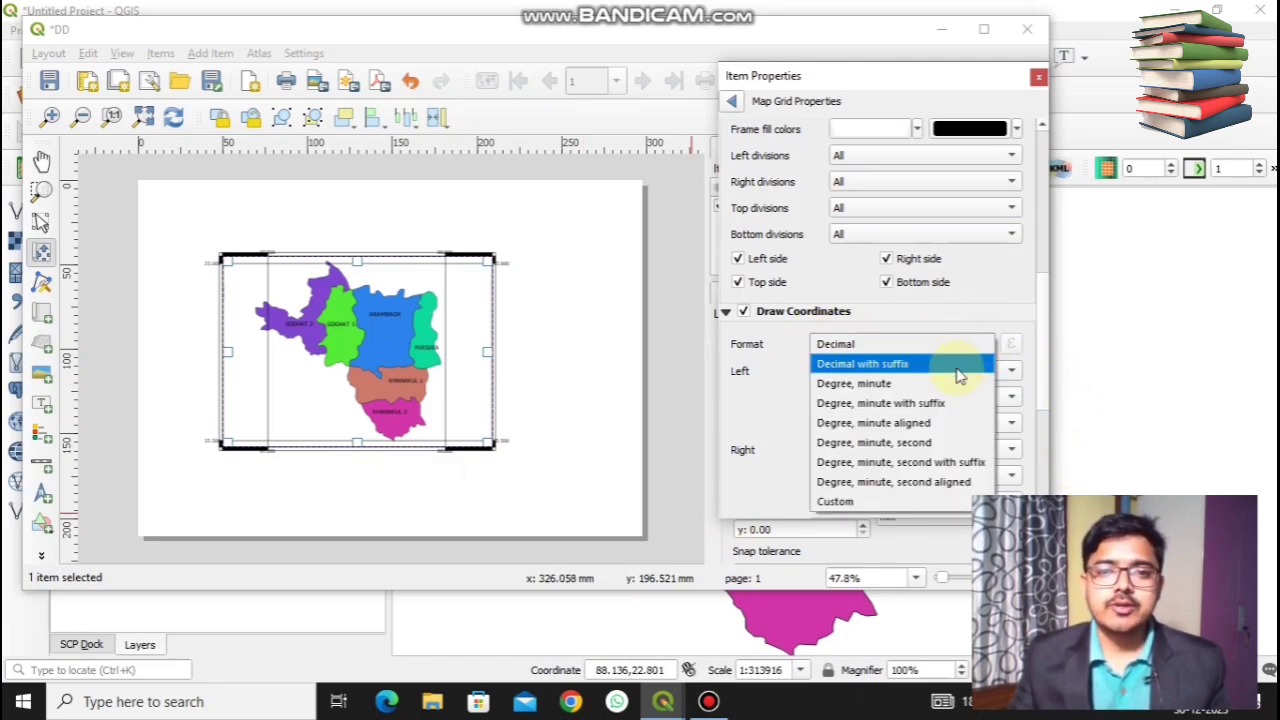
left_click(955, 404)
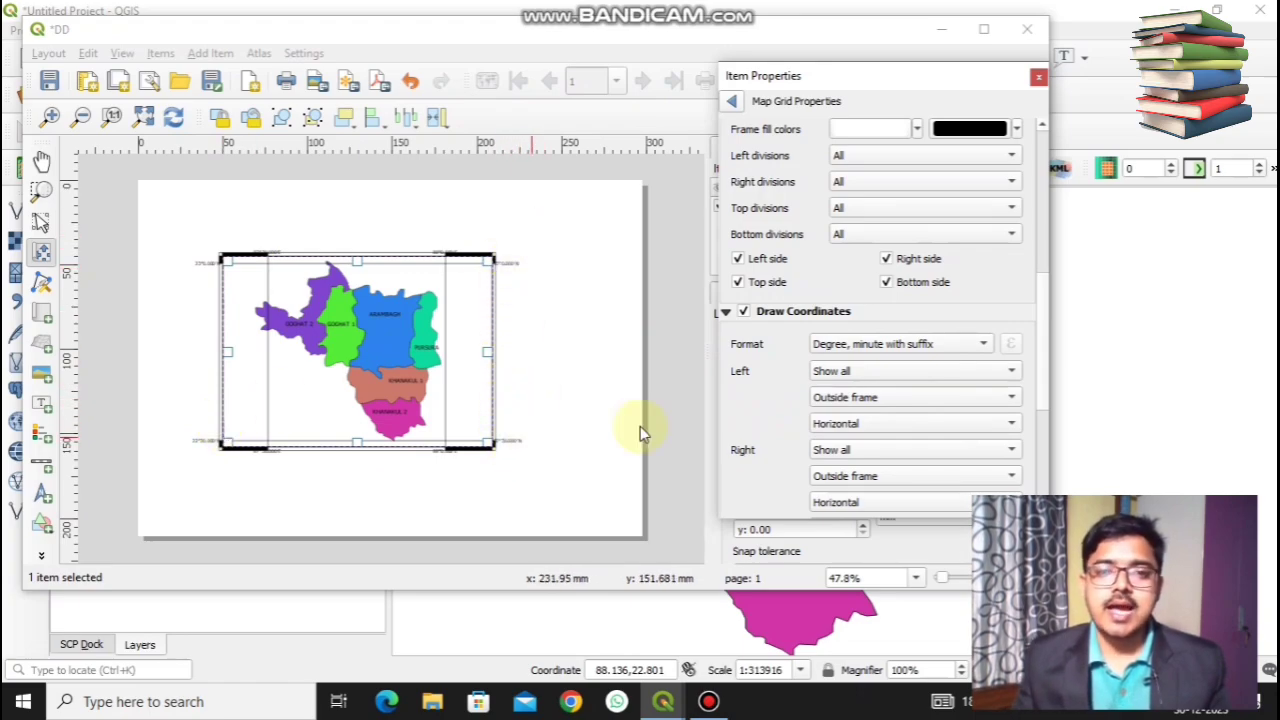
Orient the grid's left coordinates as Vertical ascending and its right coordinates as Vertical descending
left_click(840, 425)
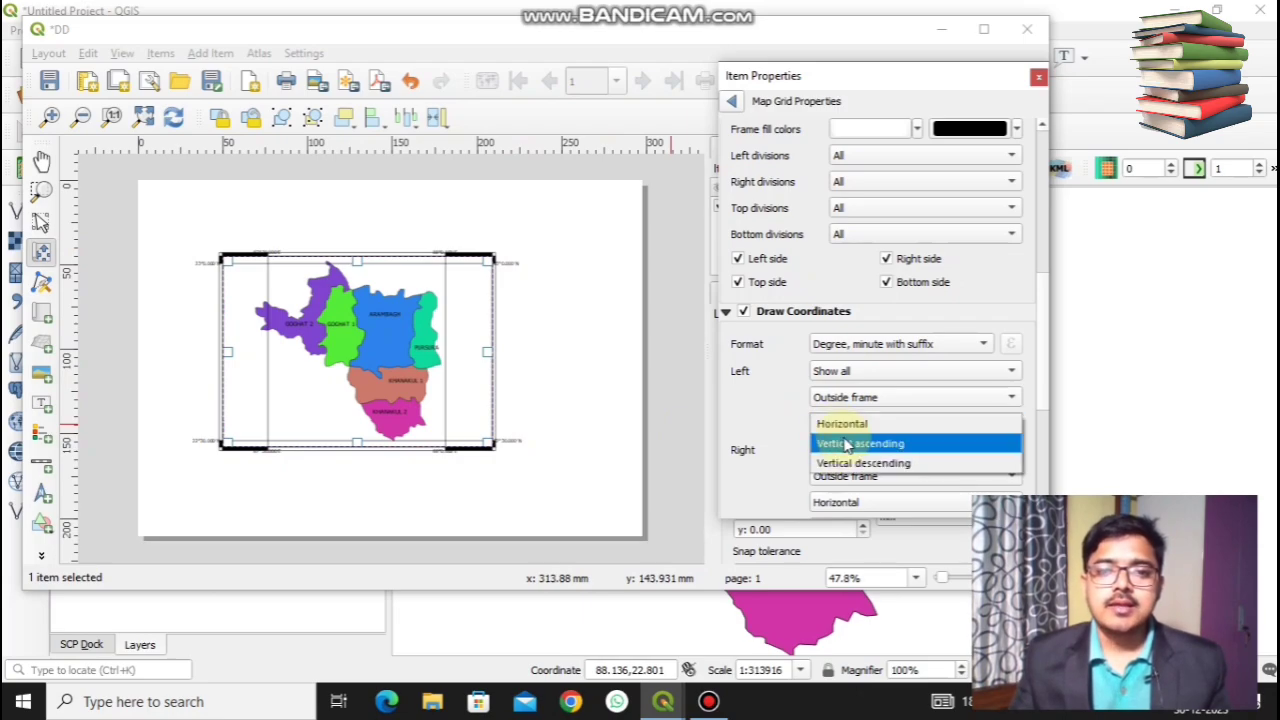
left_click(845, 446)
left_click(840, 502)
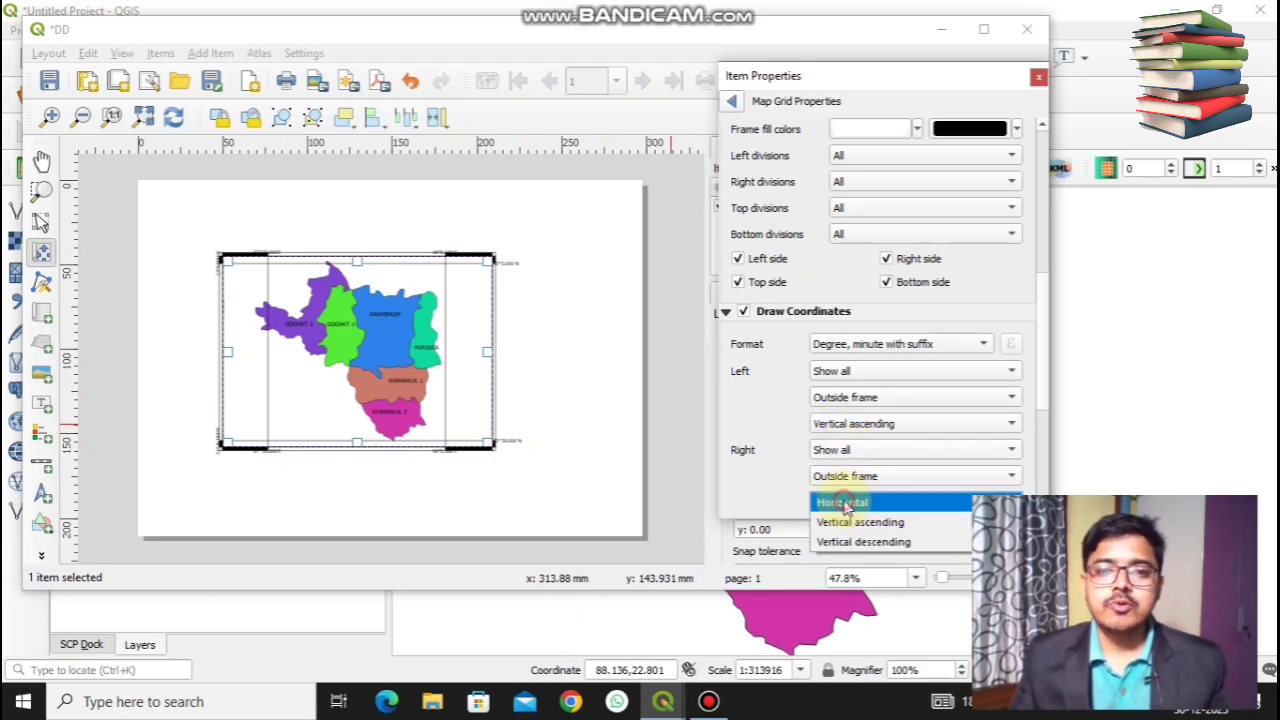
left_click(855, 545)
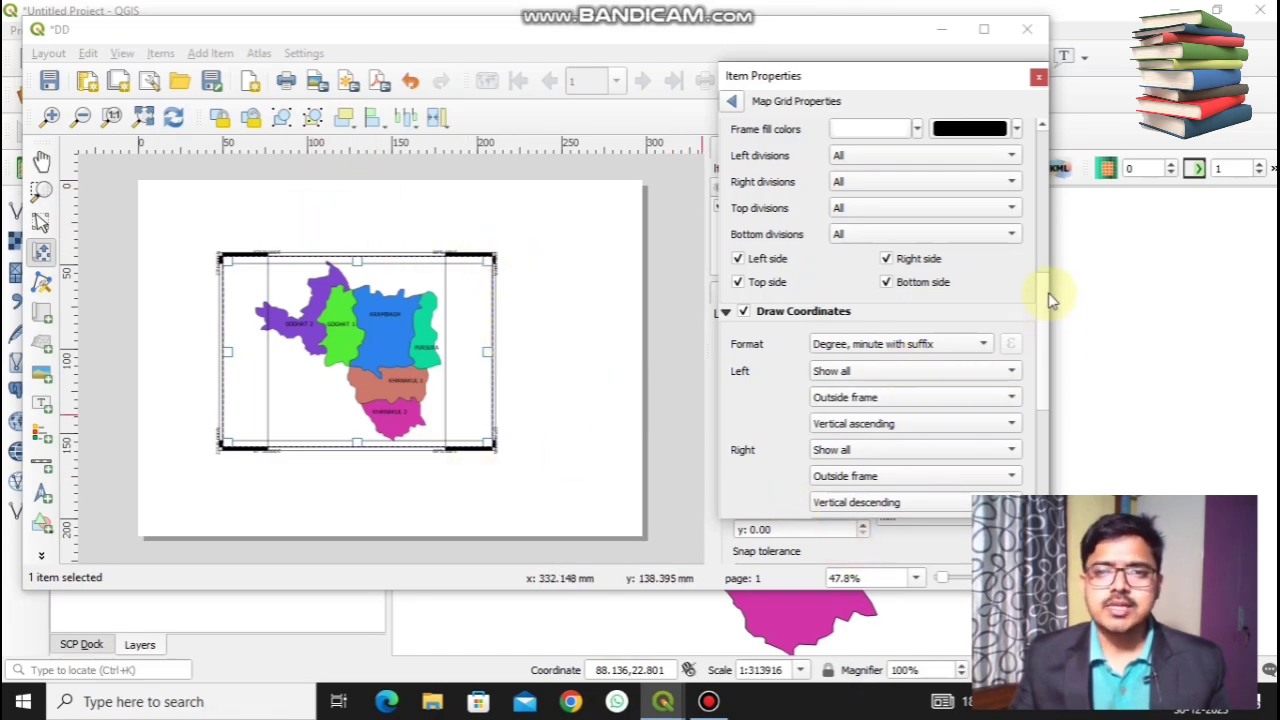
Set the distance of the grid coordinates to the map frame to 4.00 mm
left_click_drag(1040, 286, 1040, 420)
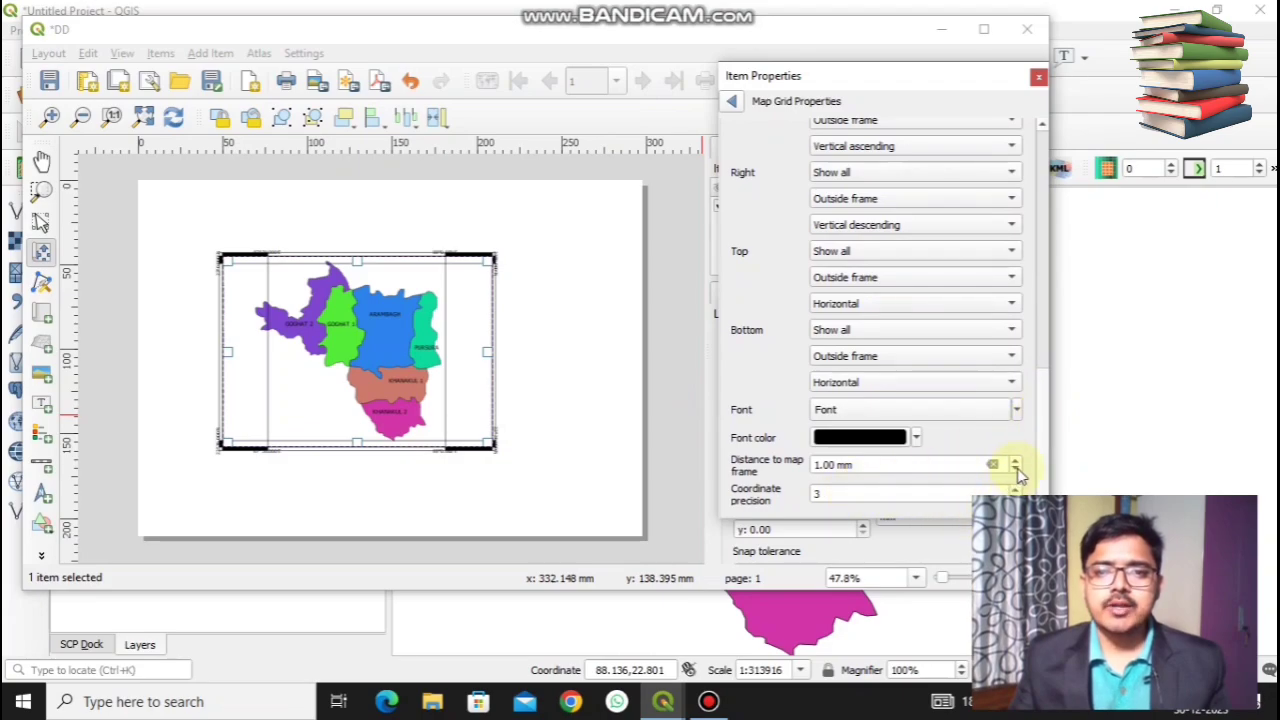
left_click(1016, 461)
left_click(1016, 461)
left_click(1016, 461)
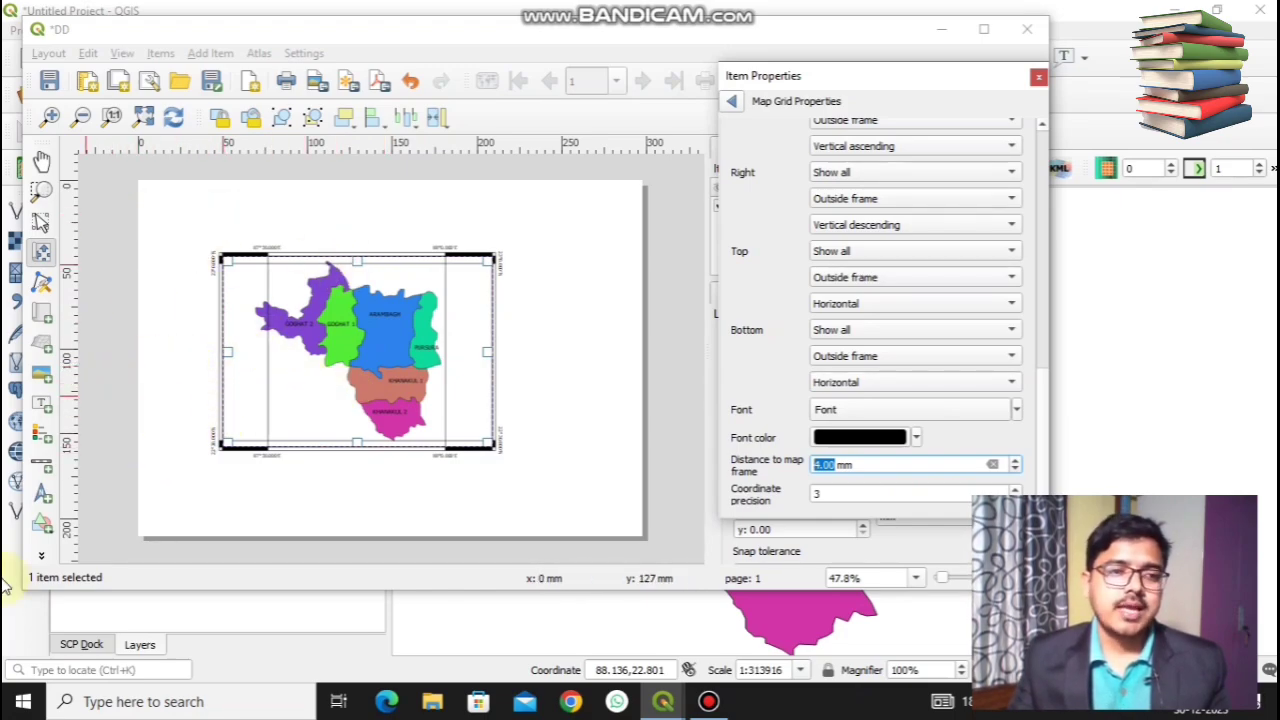
Add a wide label above the map with the text LAND USE AND LAND COVER
left_click(41, 406)
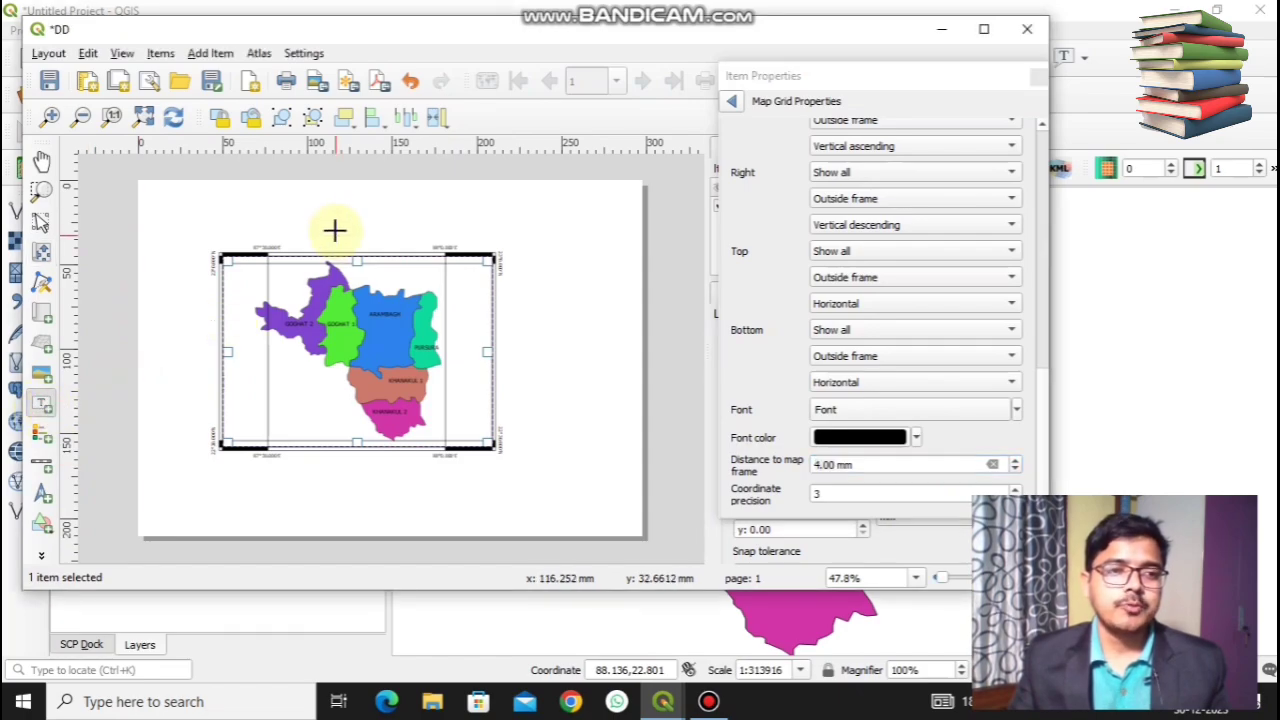
left_click_drag(187, 199, 547, 231)
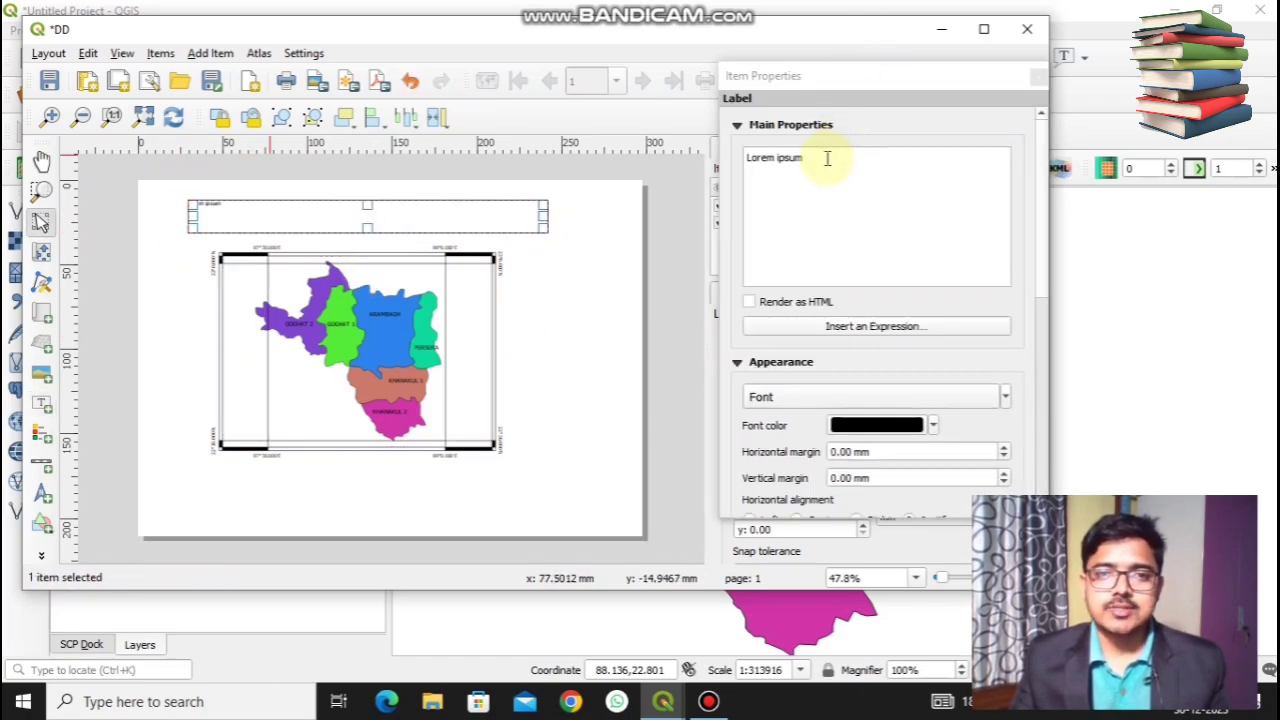
left_click_drag(800, 160, 717, 150)
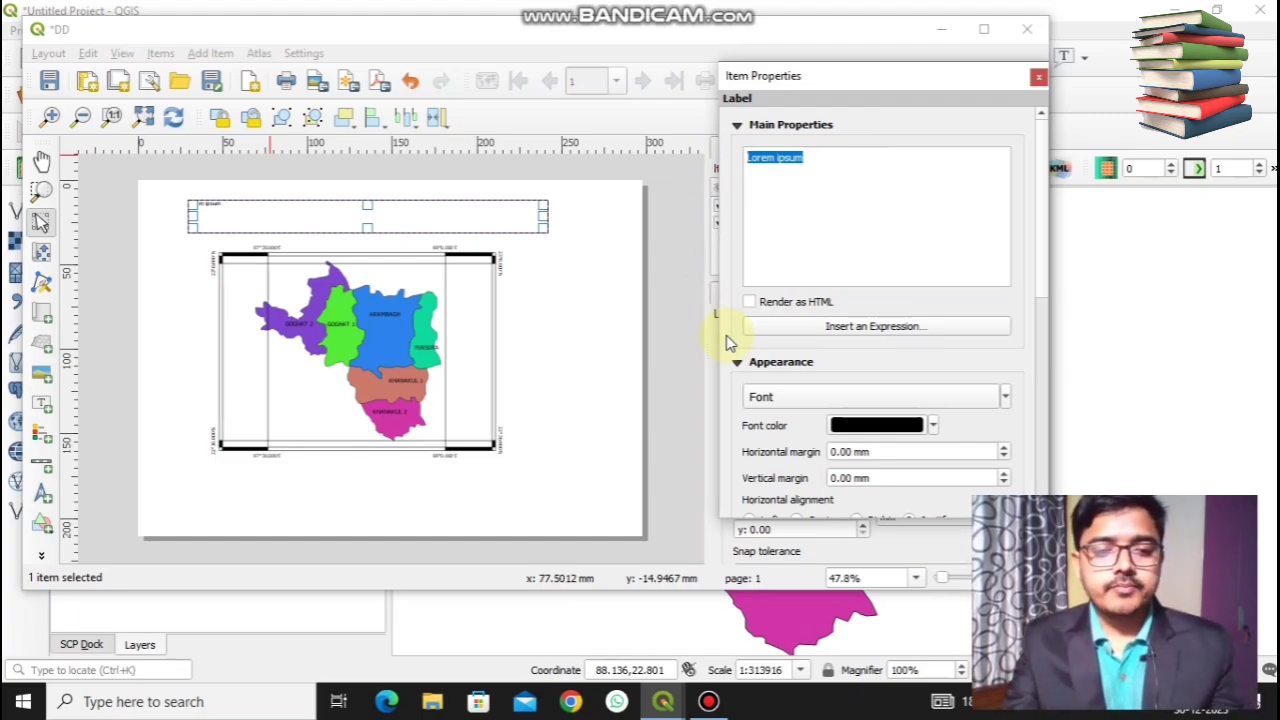
type("LAND USE AND LAND COVER")
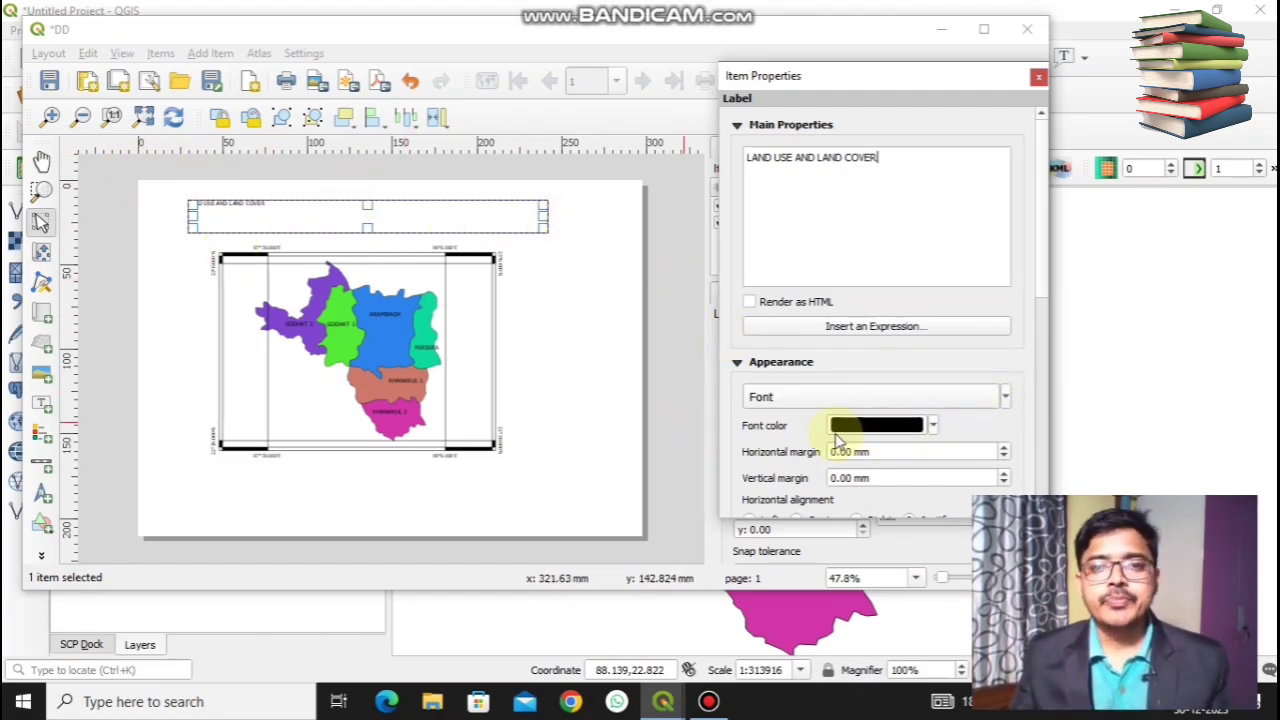
Format the title label's font as Bold at size 36
left_click(786, 398)
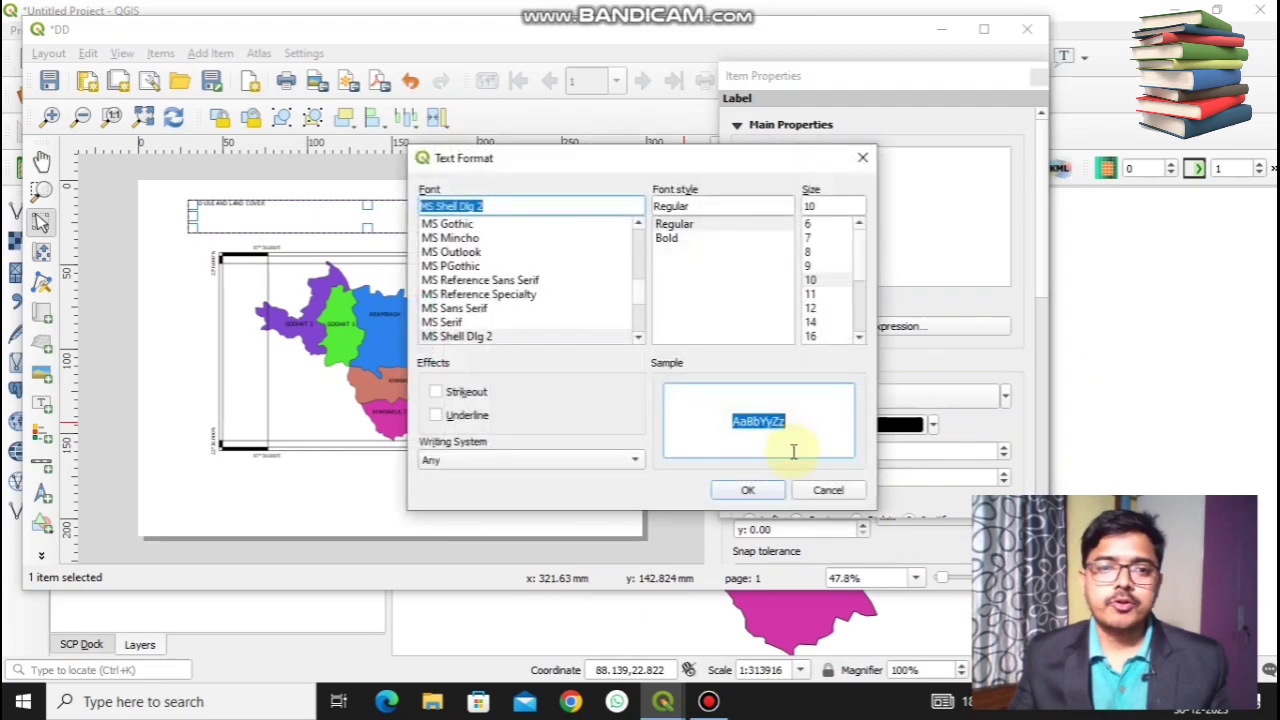
left_click(668, 239)
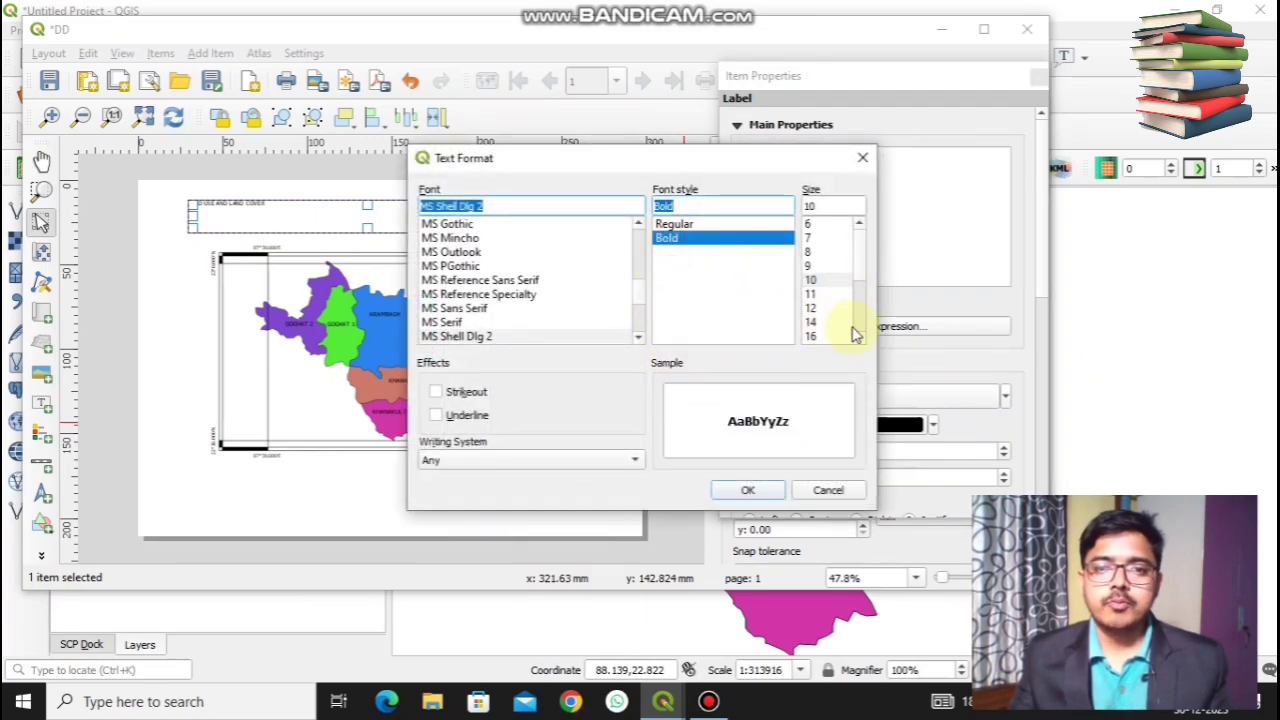
left_click(859, 337)
left_click(859, 337)
left_click(859, 337)
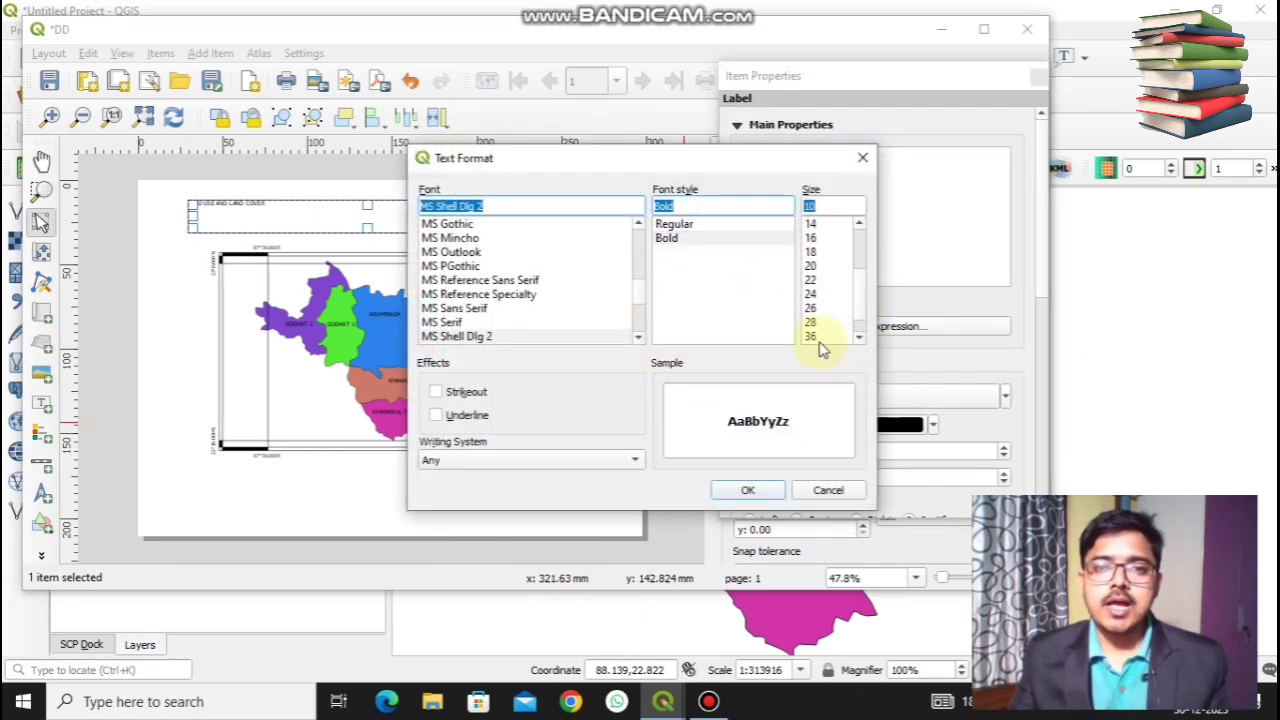
left_click(815, 337)
left_click(736, 491)
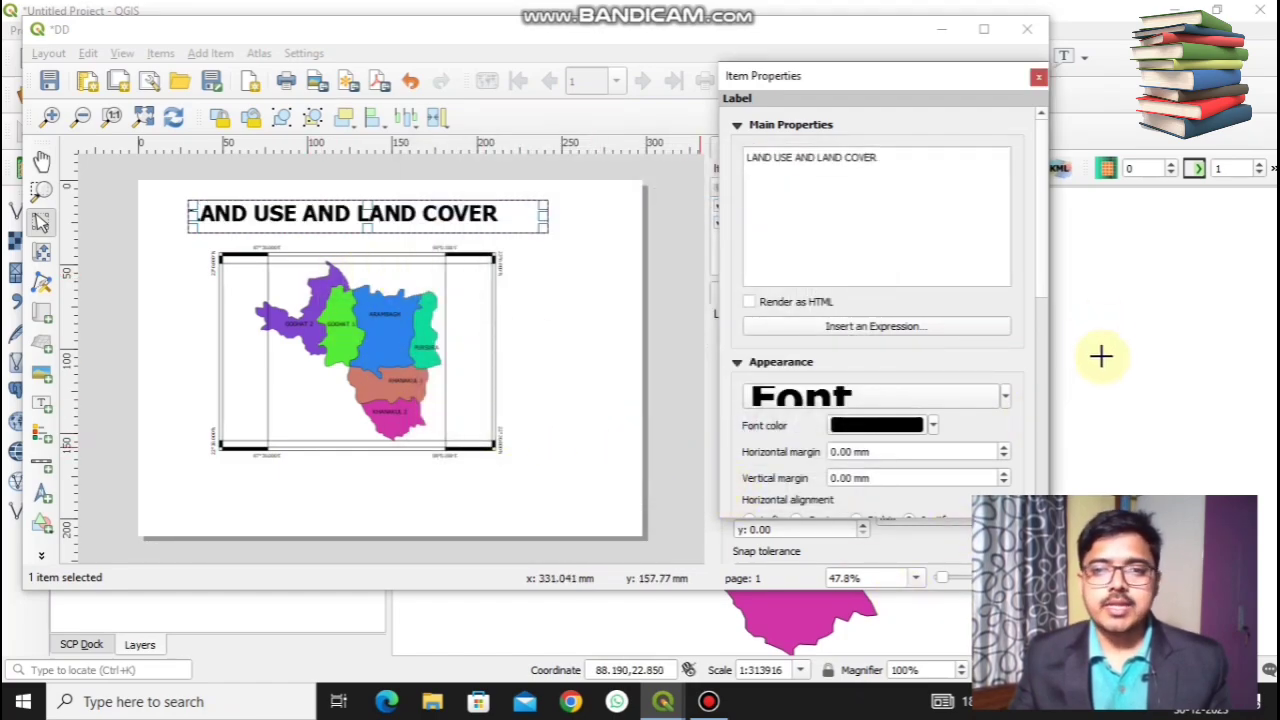
Align the title text to Center horizontally and Middle vertically, and move the label slightly down towards the map
left_click_drag(1040, 284, 1030, 366)
left_click(800, 335)
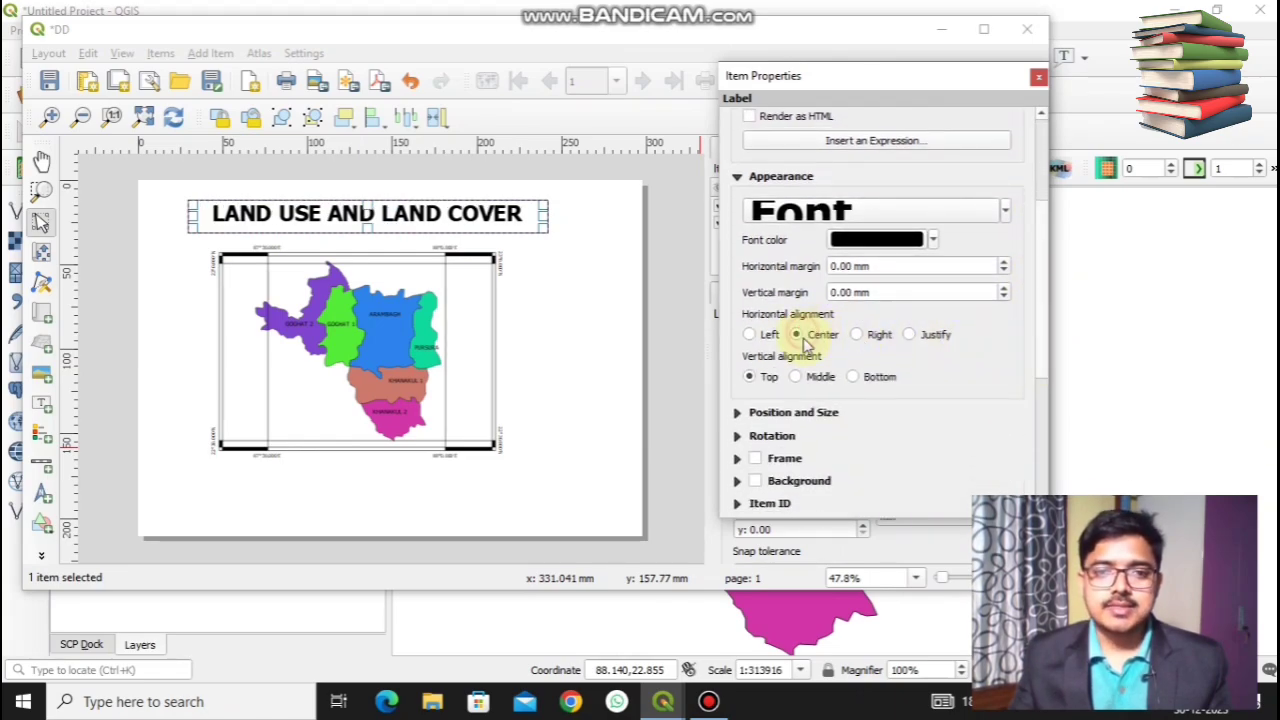
left_click(803, 377)
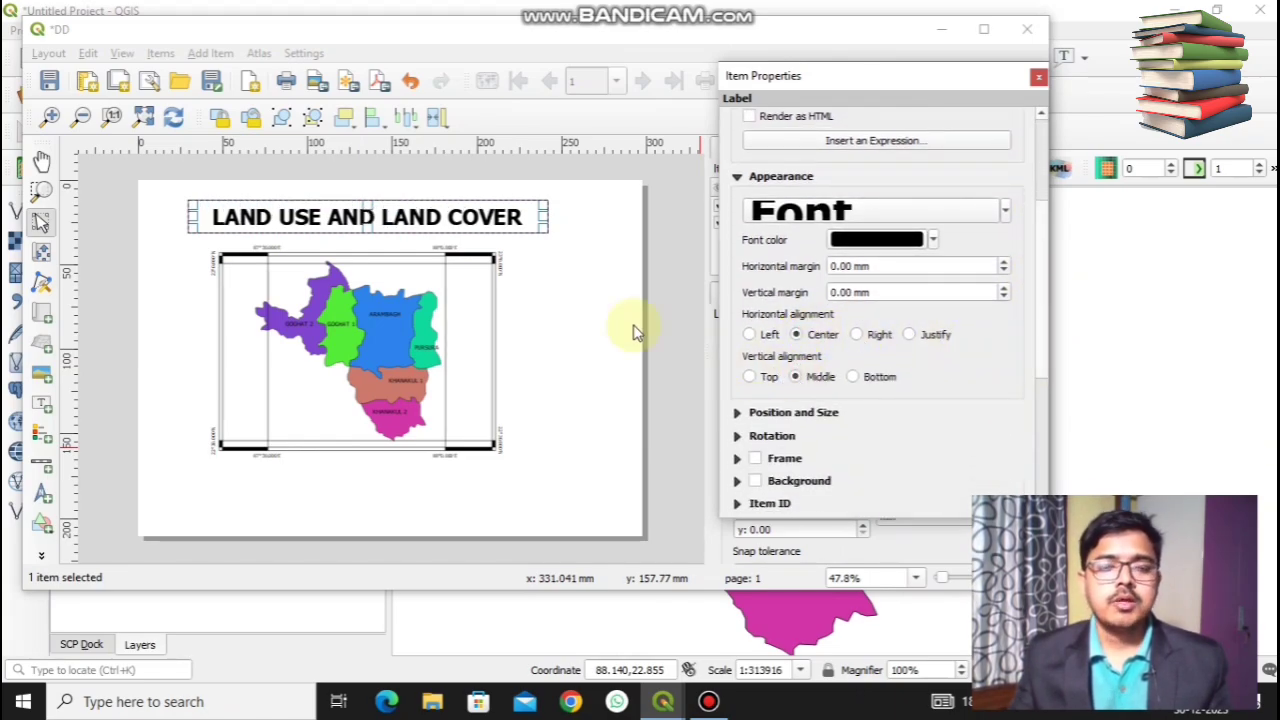
left_click(585, 290)
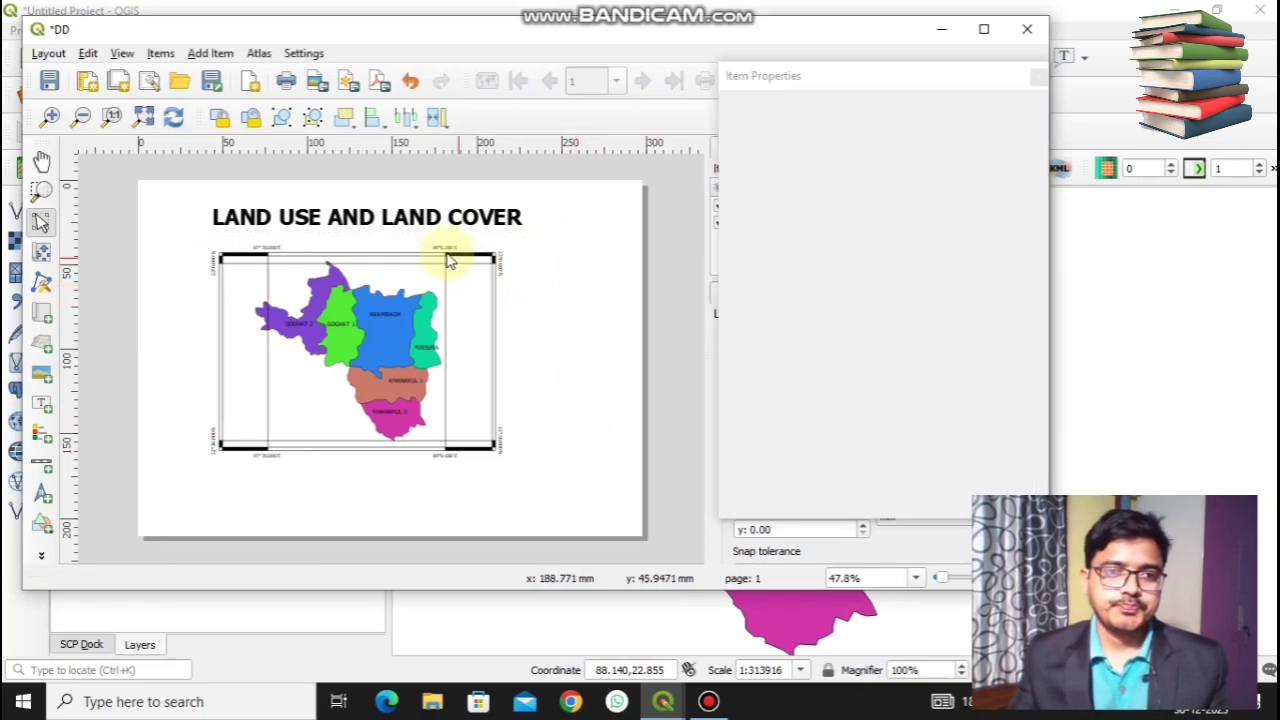
left_click(422, 214)
left_click_drag(421, 214, 420, 228)
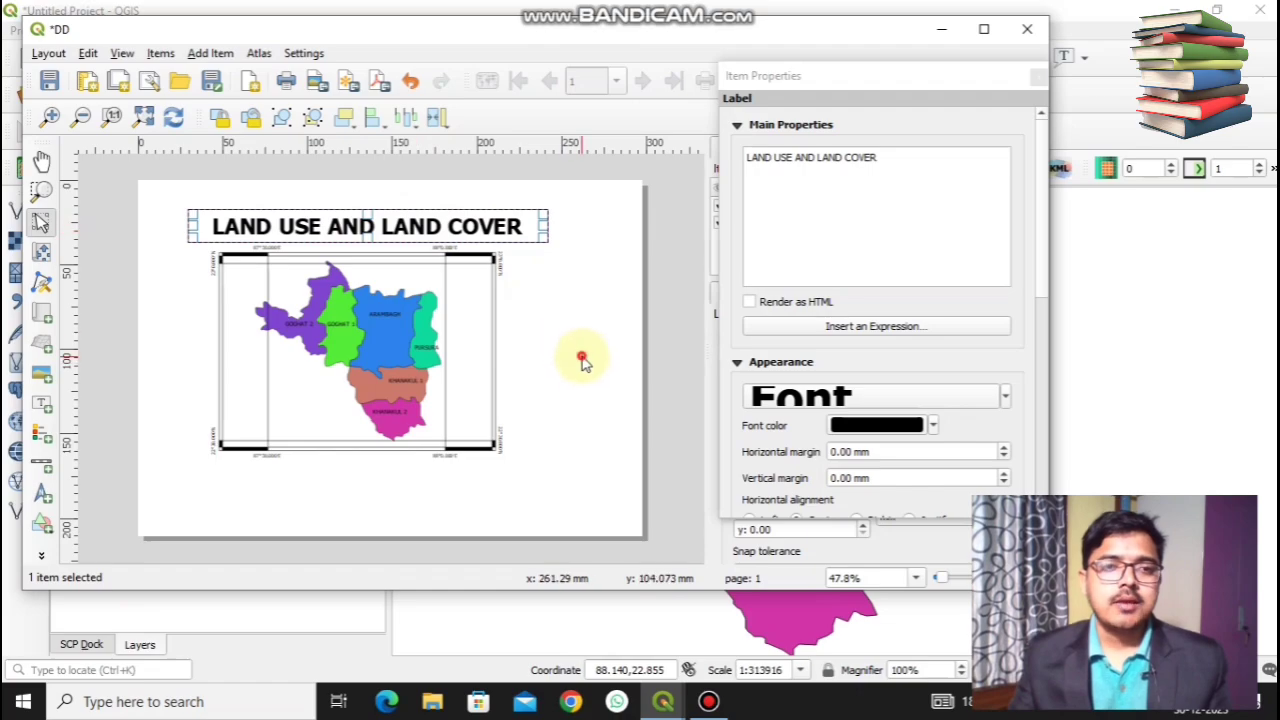
left_click(568, 521)
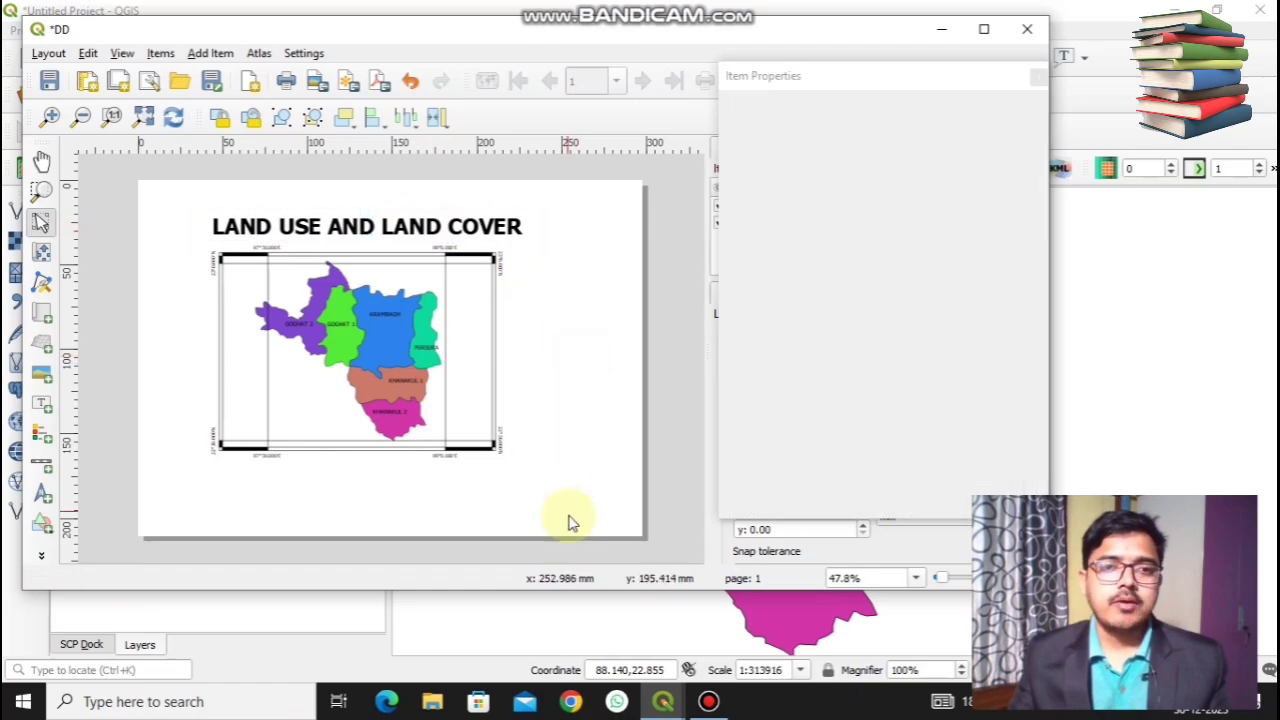
Draw a rectangle shape about 257 by 174 mm on the page around the title and map
left_click(41, 525)
left_click(95, 518)
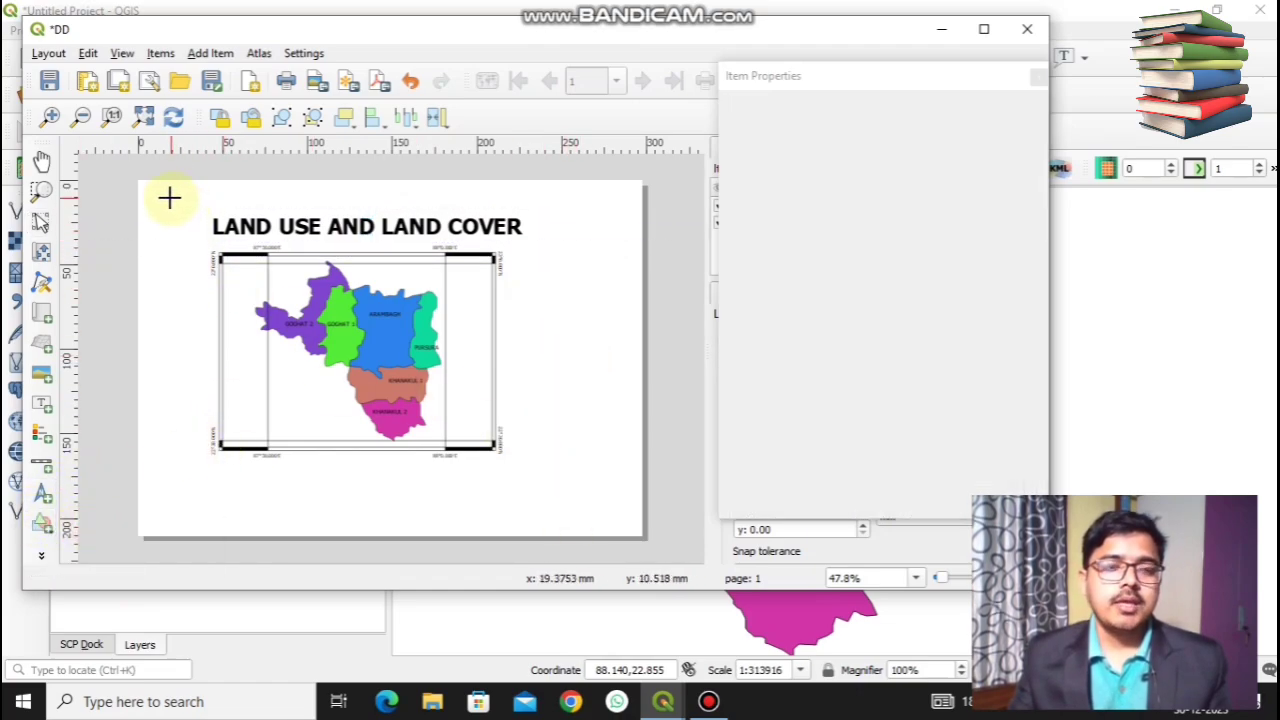
left_click_drag(169, 198, 607, 491)
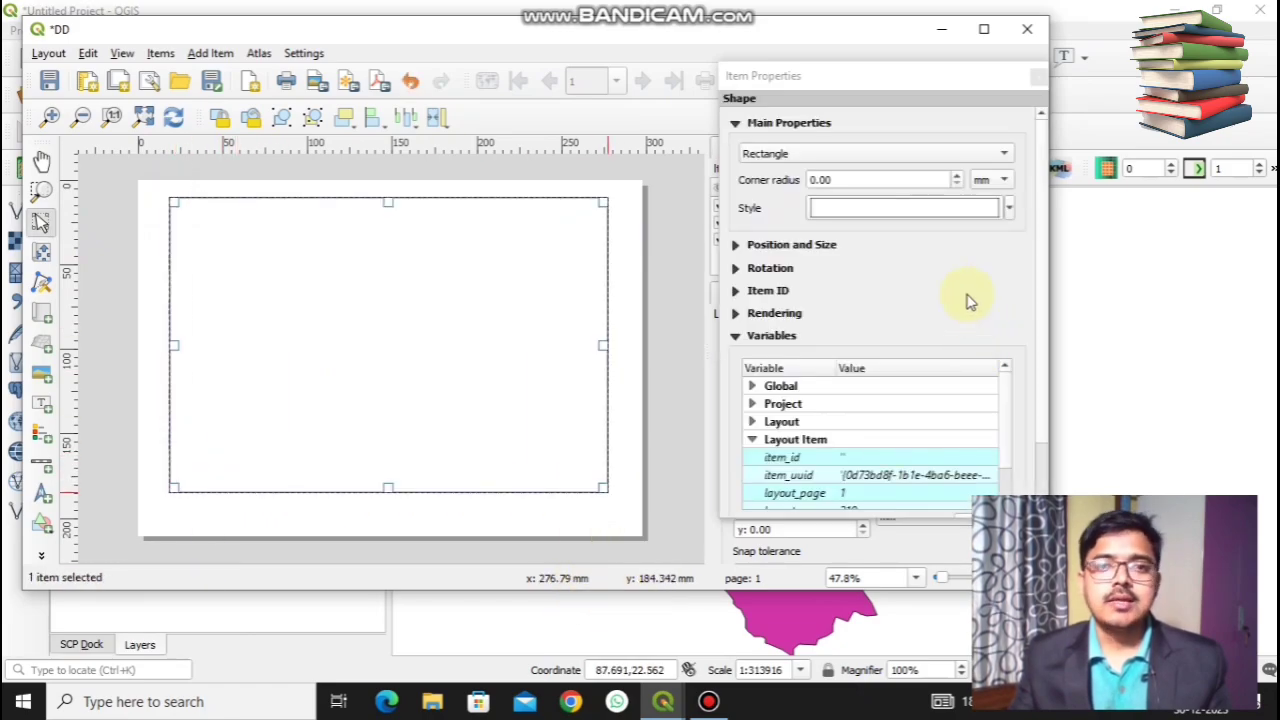
Set the rectangle's simple fill to the No Brush fill style with a stroke width of 1.5 mm
left_click(886, 212)
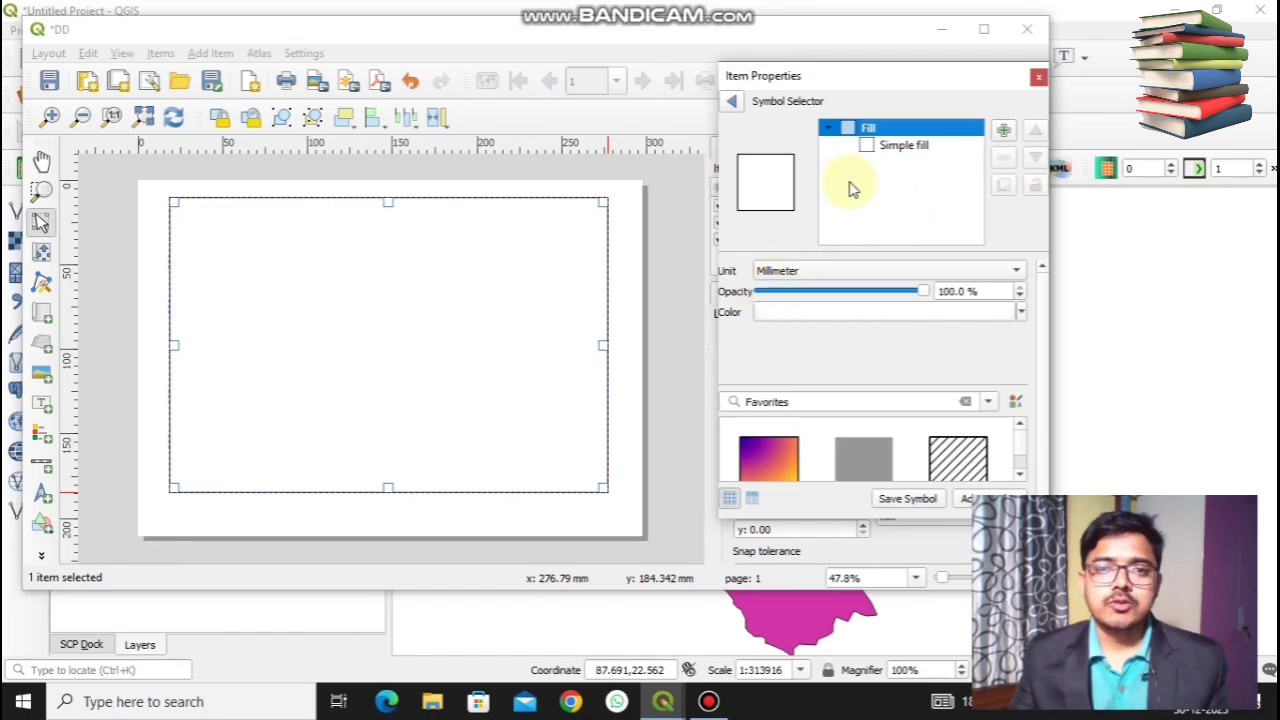
left_click(888, 147)
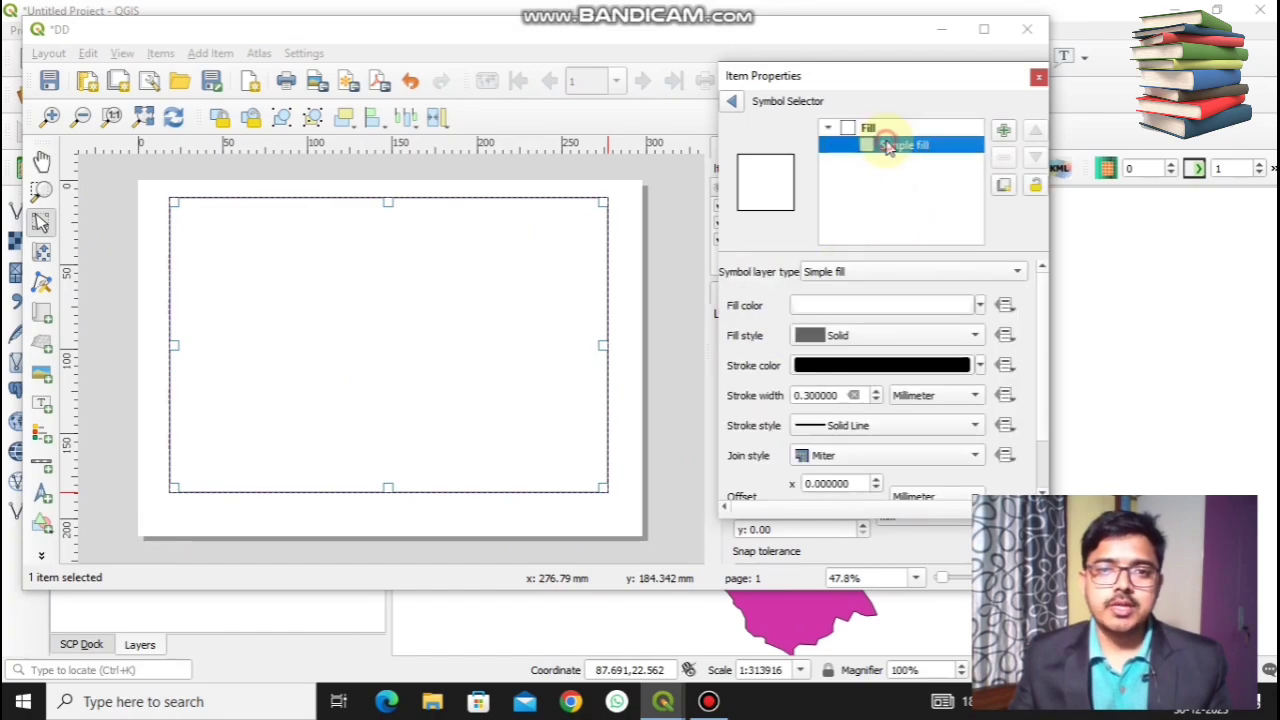
left_click(838, 338)
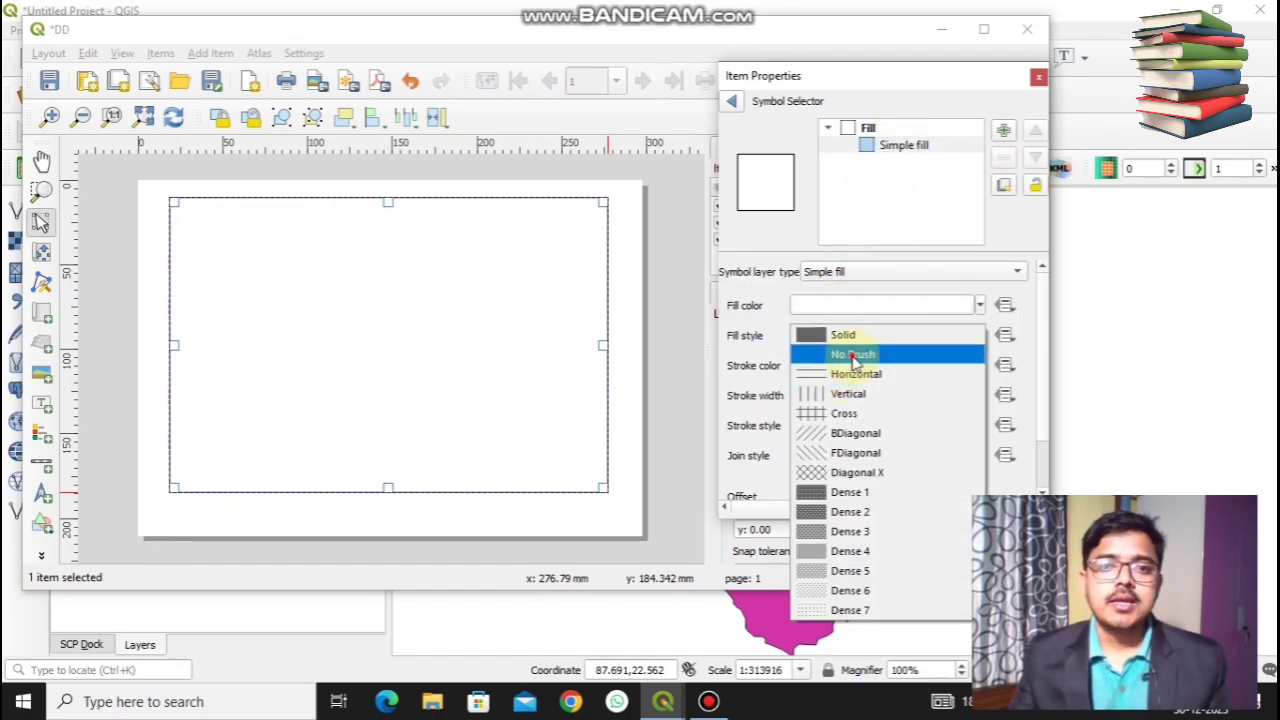
left_click(852, 354)
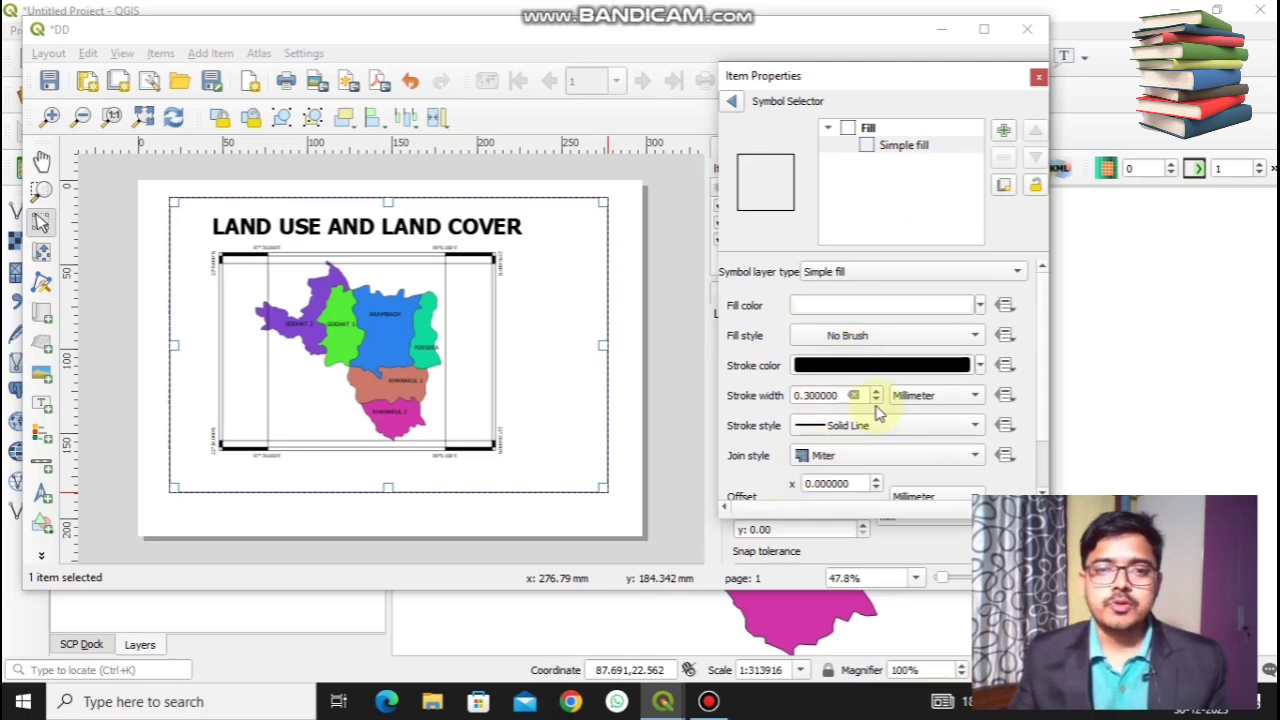
left_click(876, 391)
left_click(876, 391)
left_click(876, 391)
left_click(876, 391)
left_click(876, 391)
left_click(876, 391)
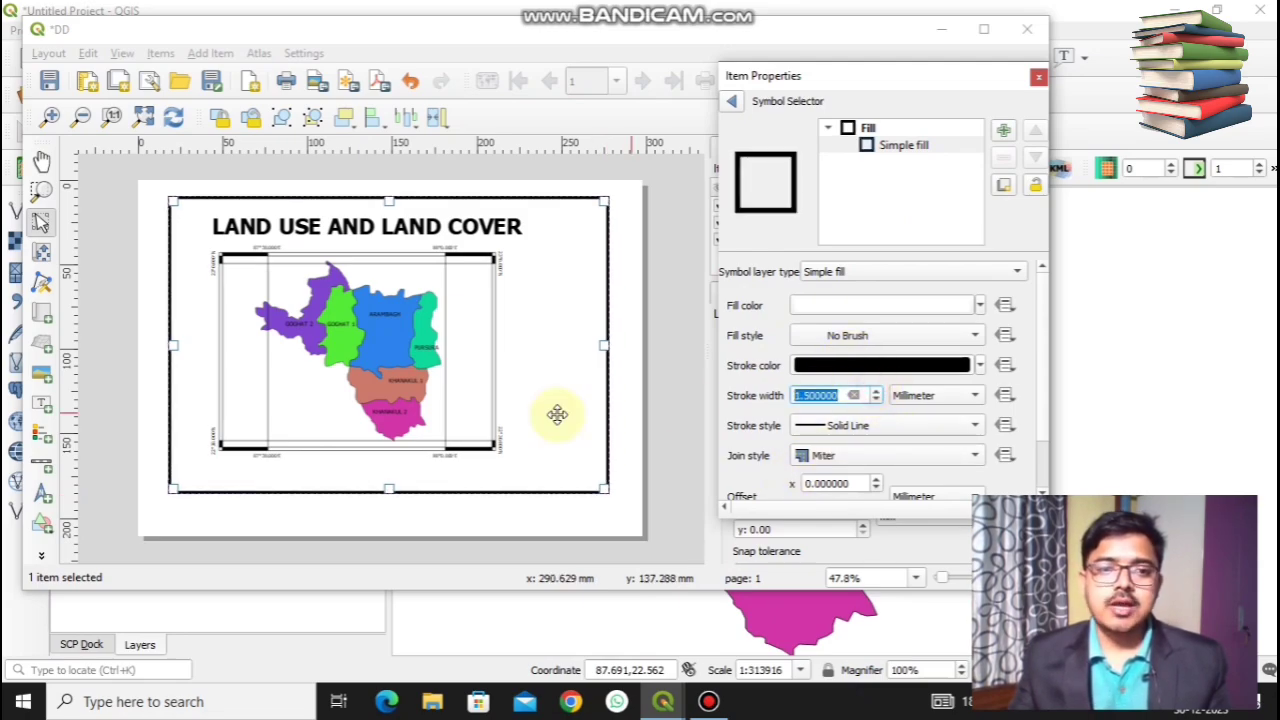
Extend the rectangle downward and reposition it with the map and title so that it frames both near the page's middle
left_click_drag(604, 487, 607, 508)
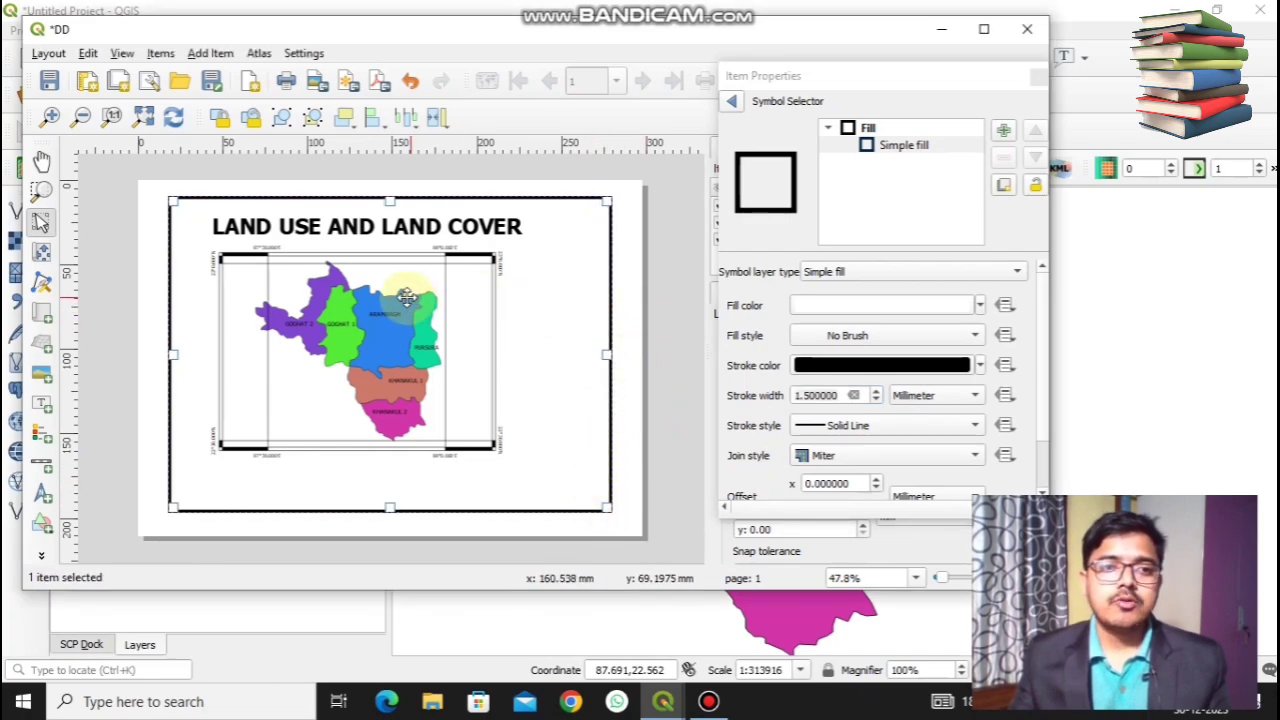
left_click_drag(534, 263, 502, 429)
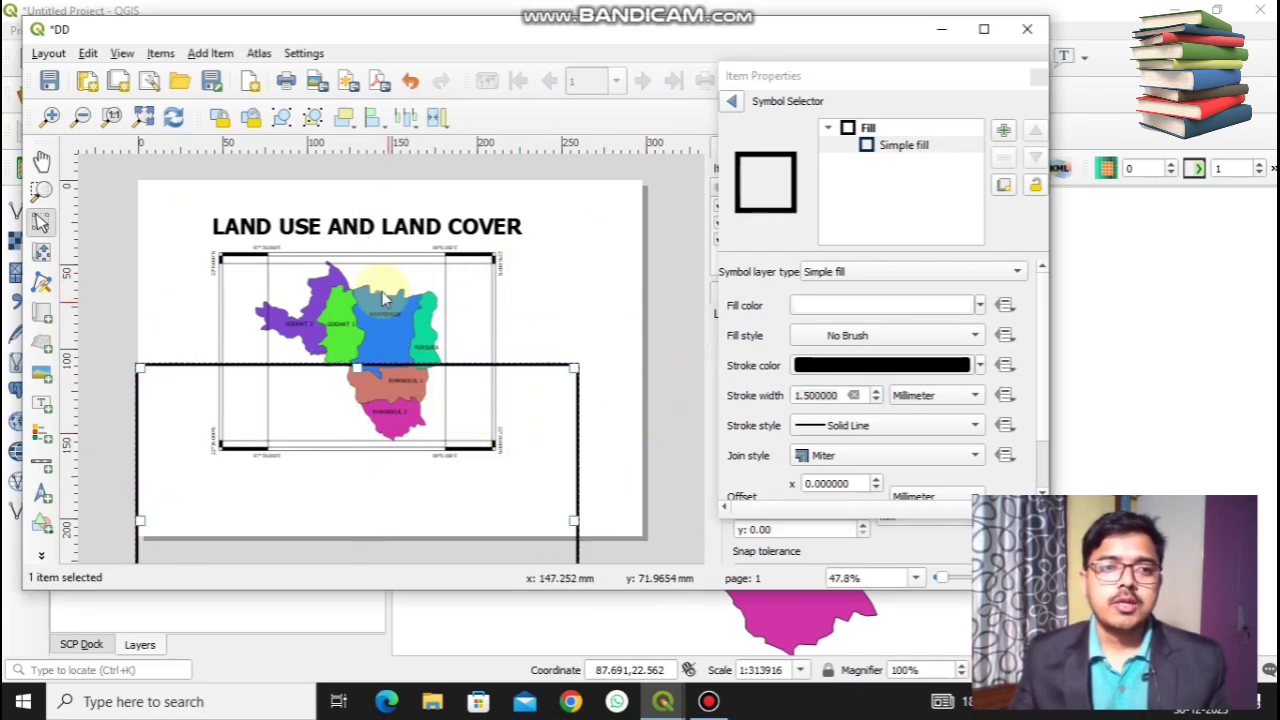
mouse_move(372, 286)
left_mouse_down()
mouse_move(398, 317)
mouse_move(377, 285)
left_mouse_up()
left_click_drag(378, 227, 397, 247)
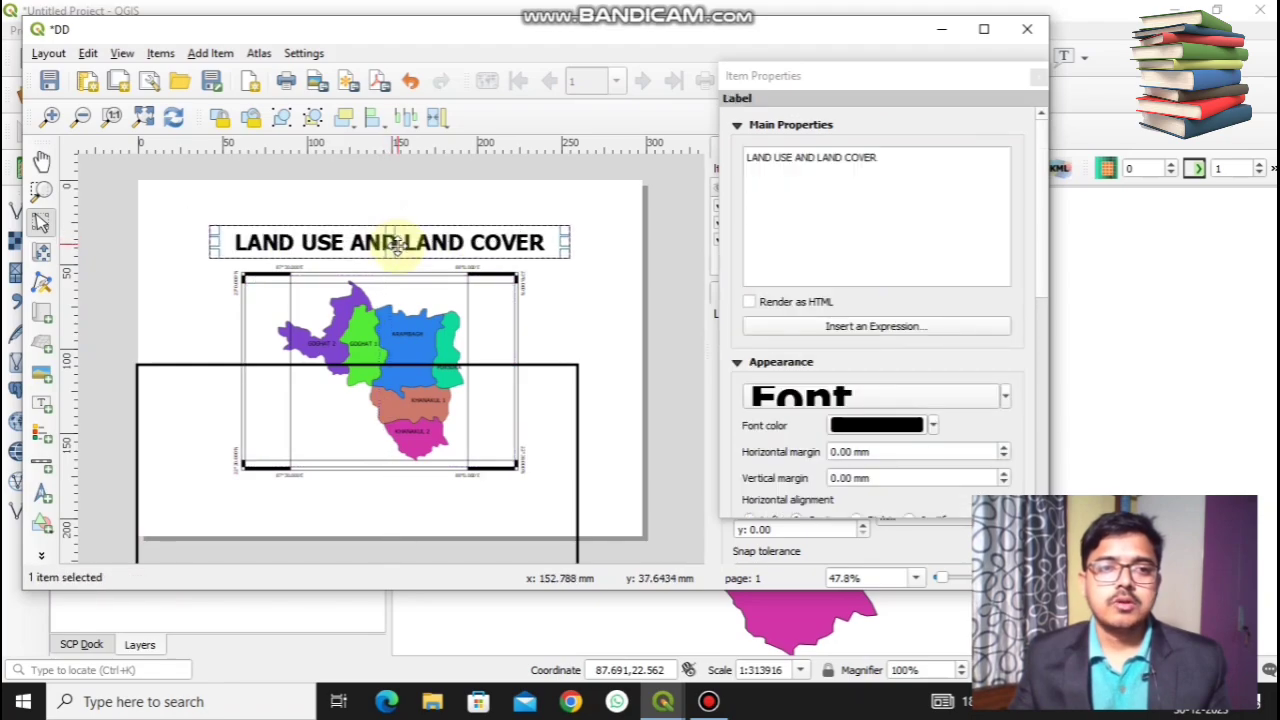
left_click(572, 320)
left_click_drag(380, 437, 414, 268)
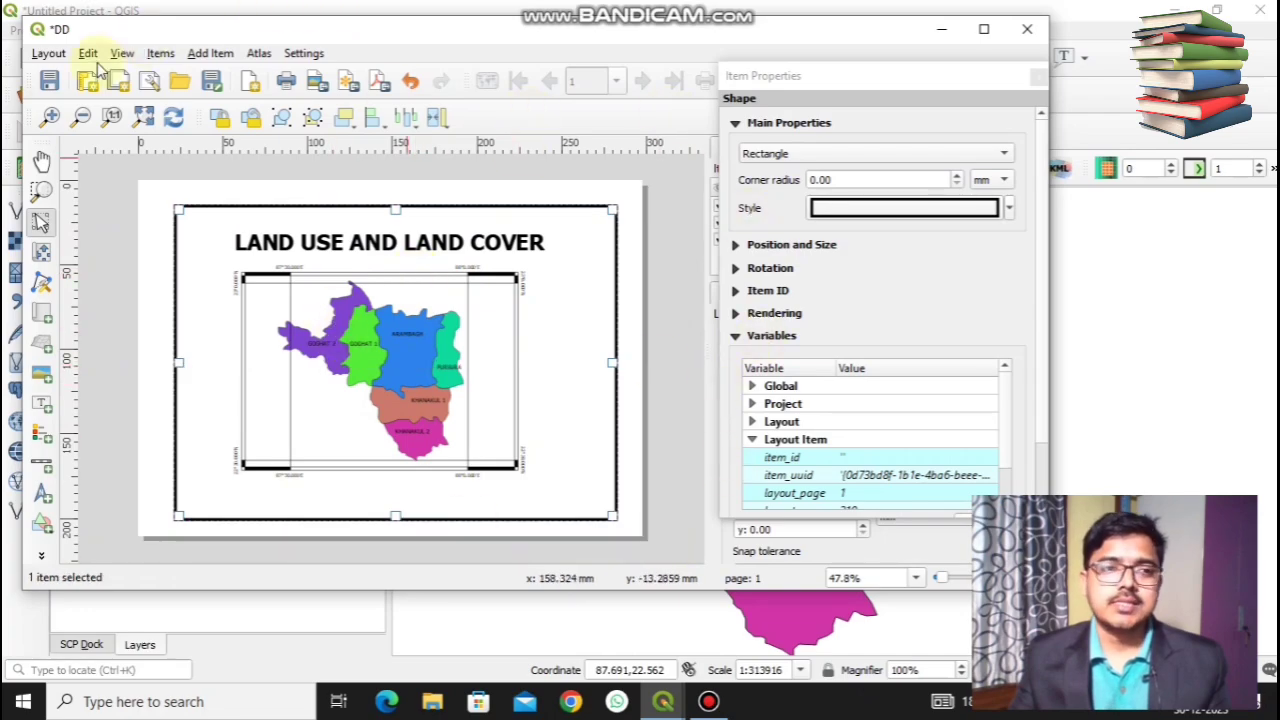
Export the layout as a JPEG image named GGGGG to the Desktop folder, keeping the 300 dpi export resolution
left_click(57, 60)
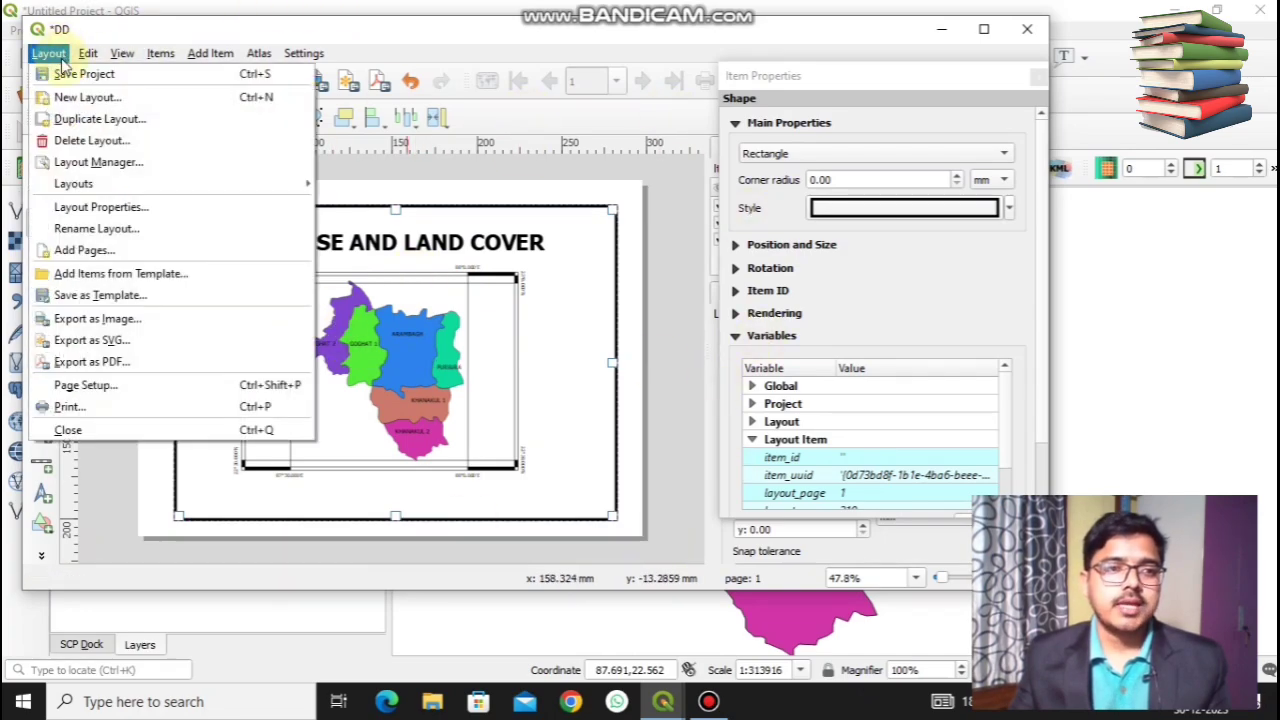
left_click(160, 320)
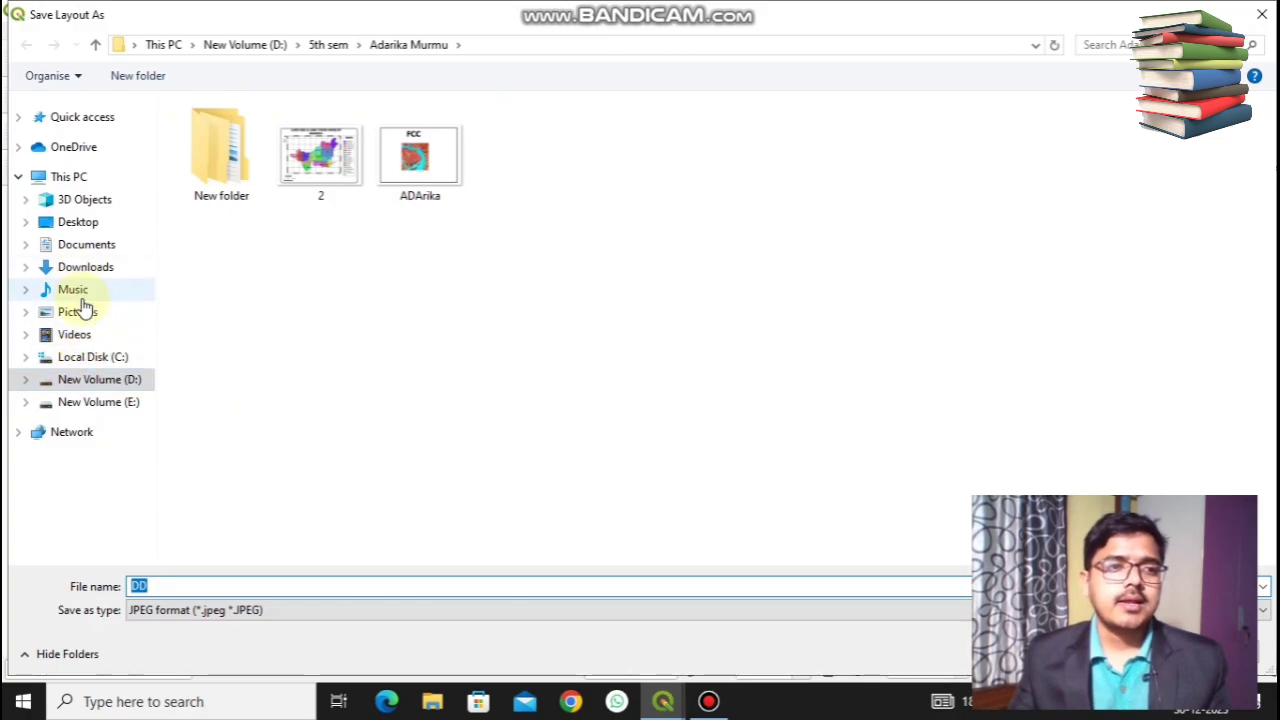
left_click(93, 221)
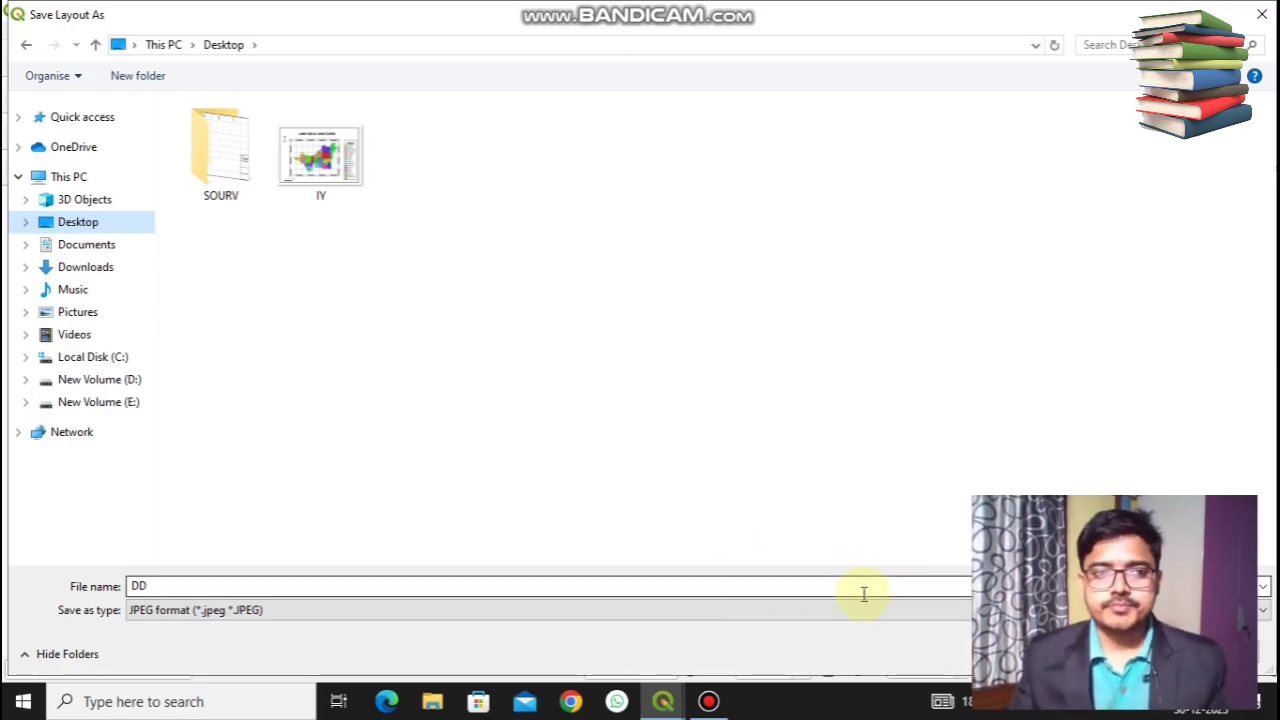
left_click(1129, 653)
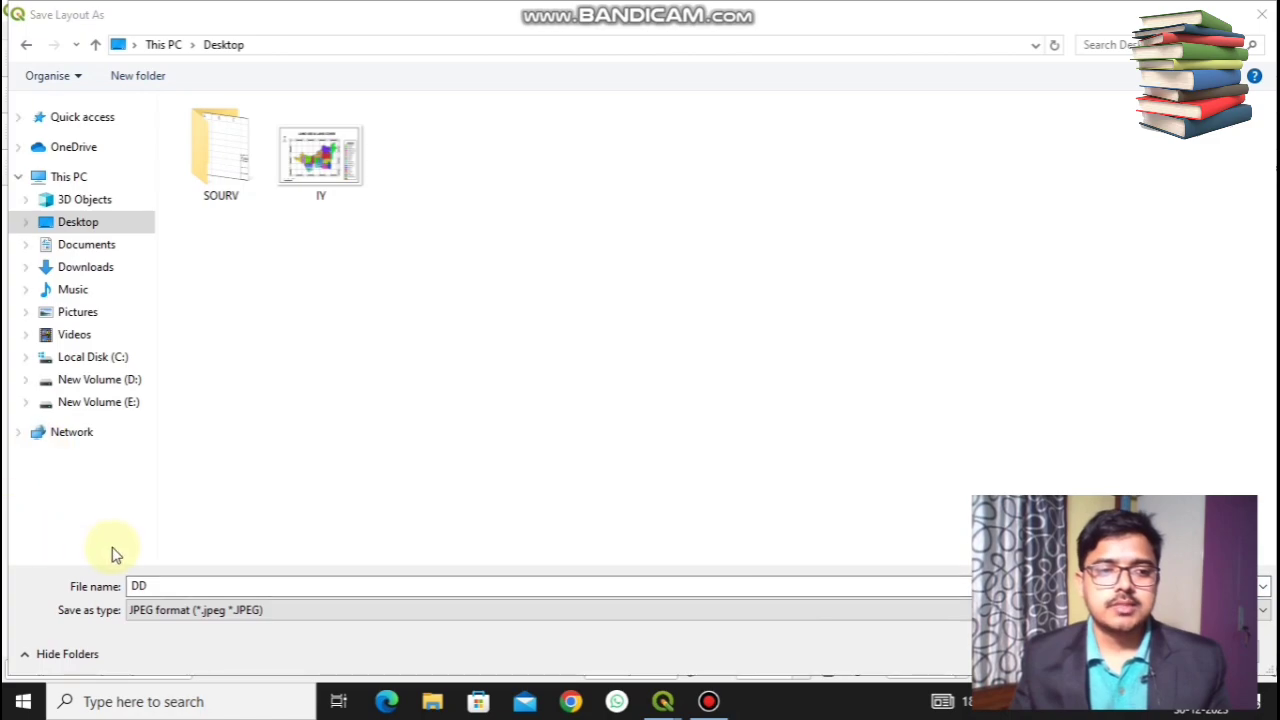
left_click(160, 585)
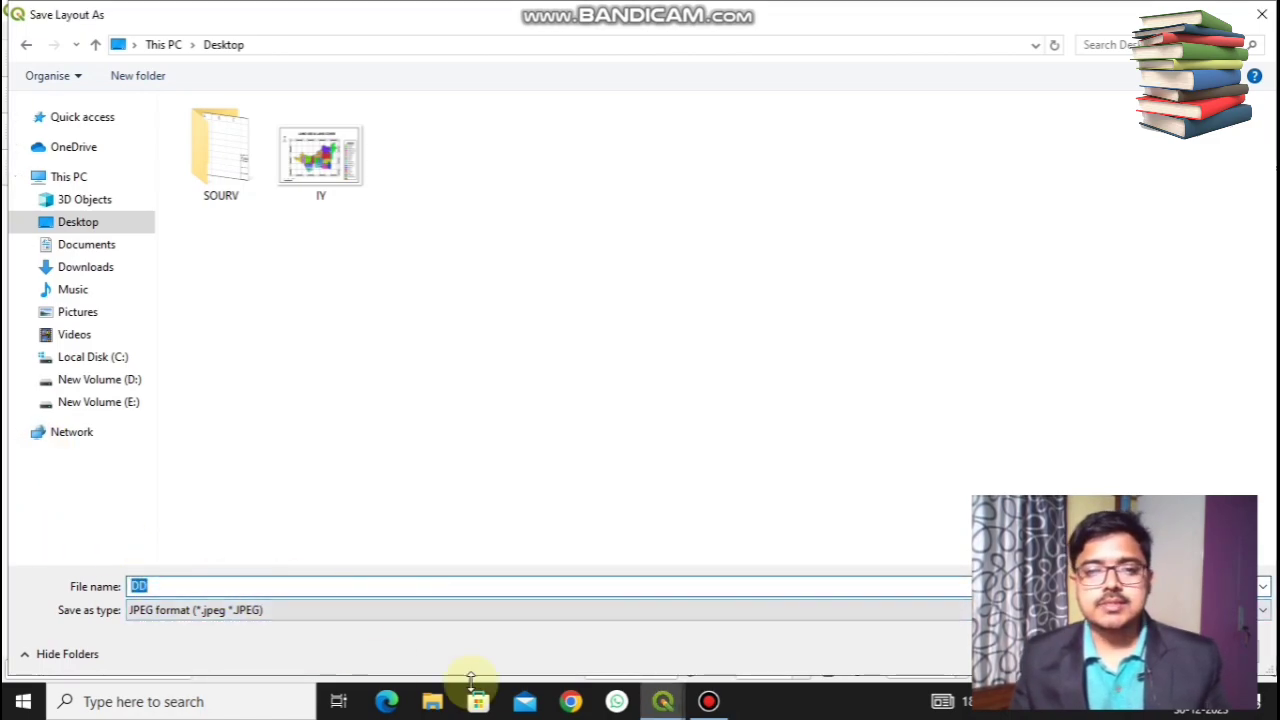
type("GG")
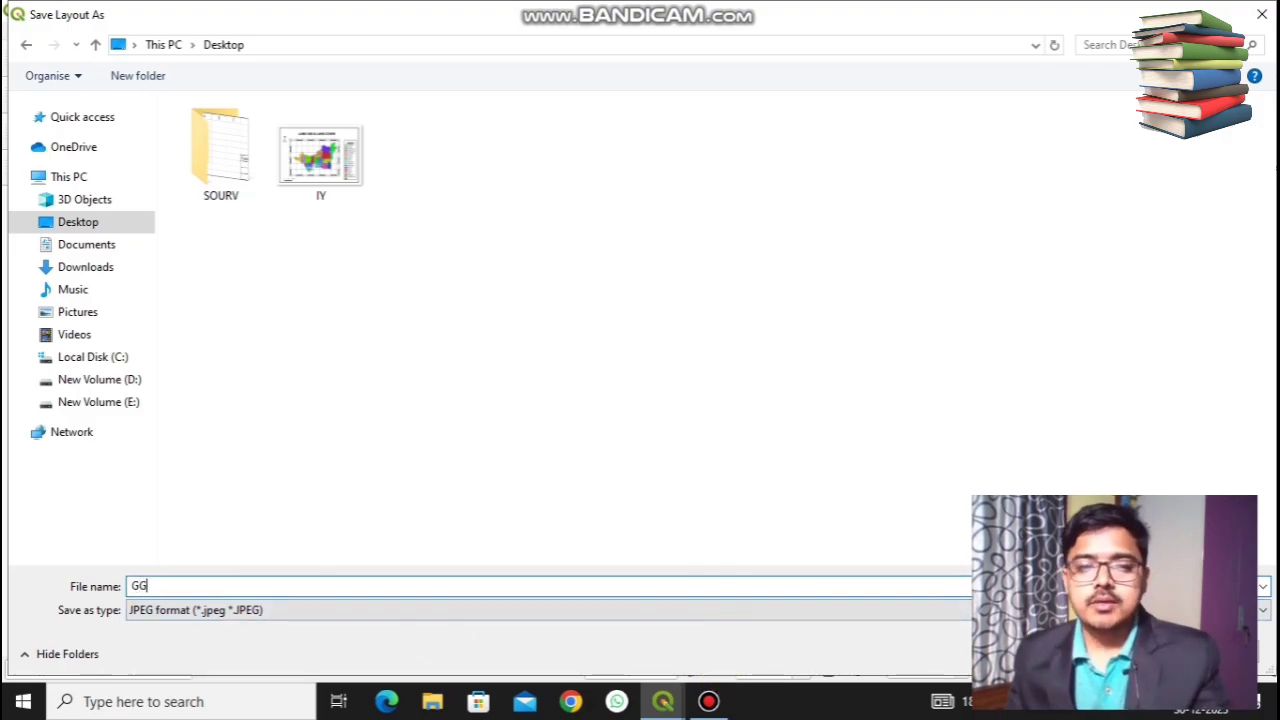
type("GGG")
key("Return")
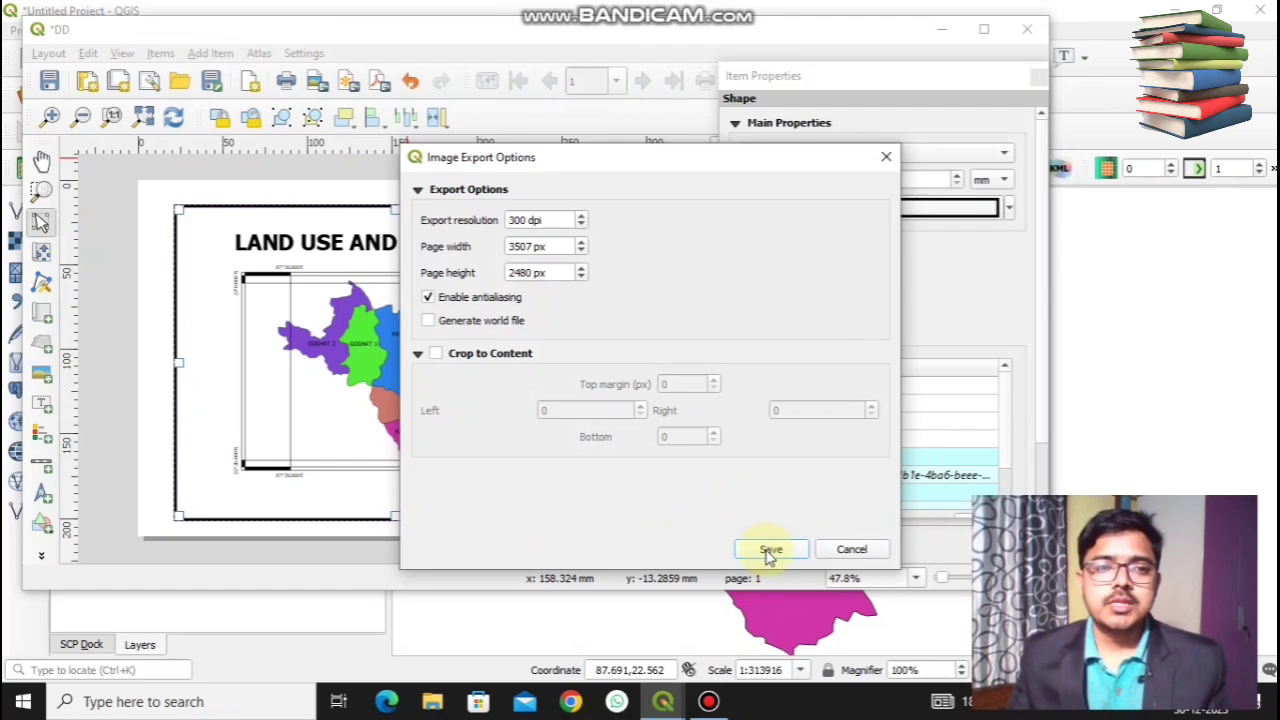
left_click(770, 552)
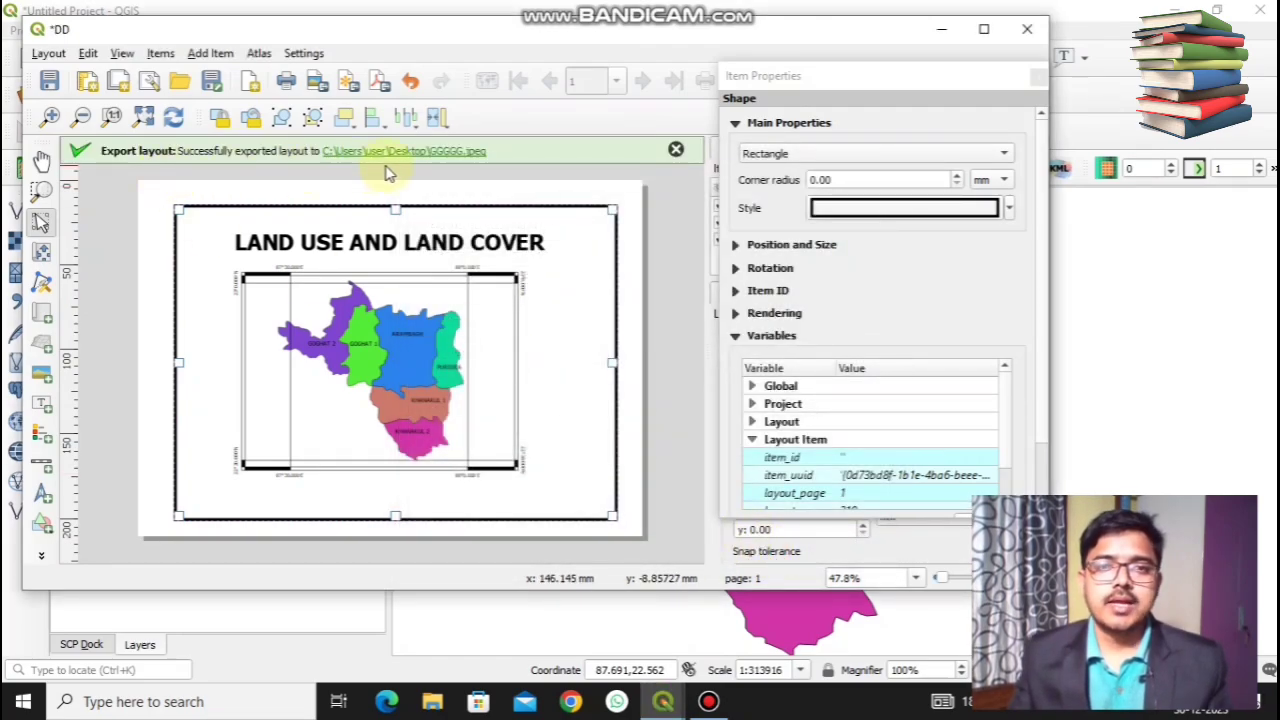
Minimize the layout and QGIS windows and open the exported GGGGG image from the desktop
left_click(941, 29)
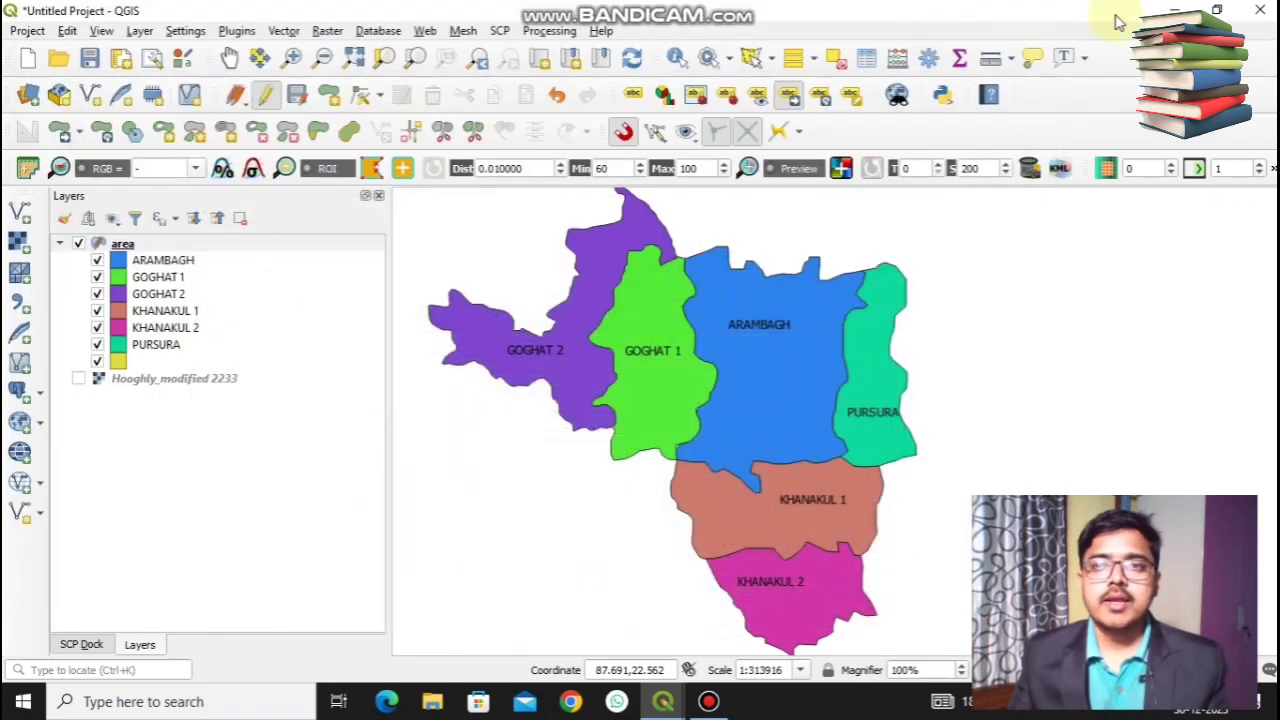
left_click(1168, 10)
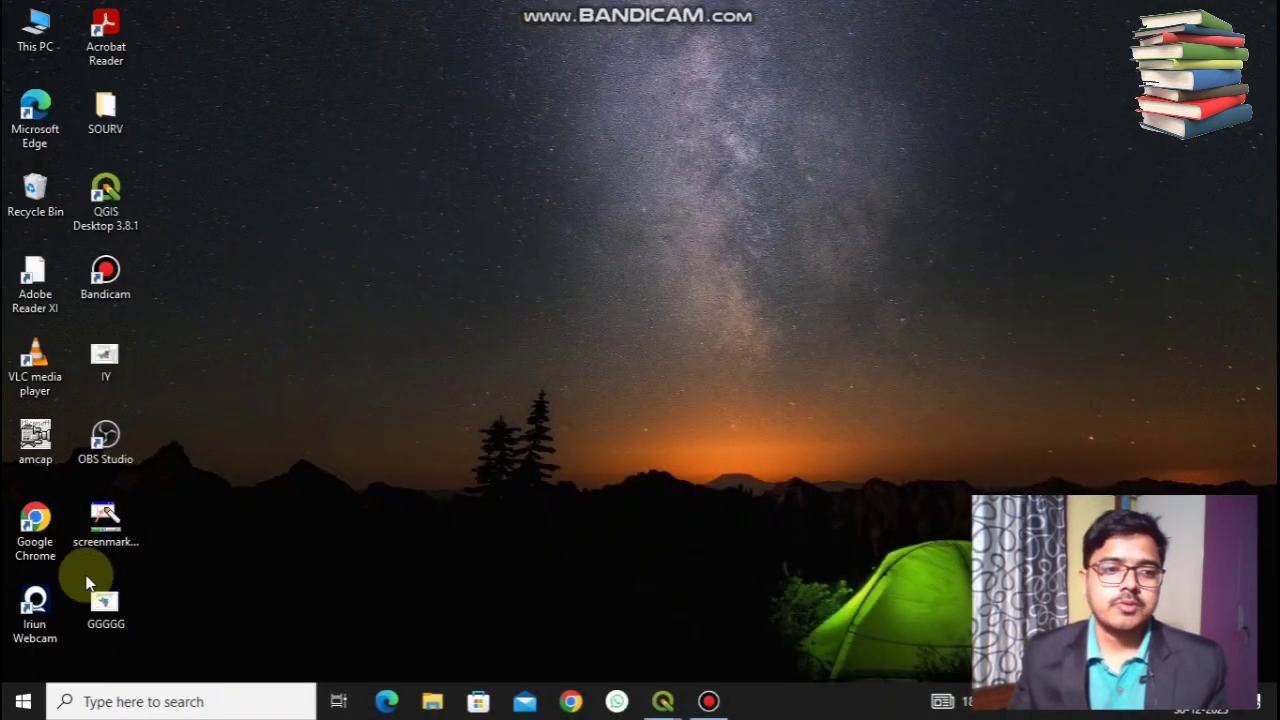
double_click(105, 605)
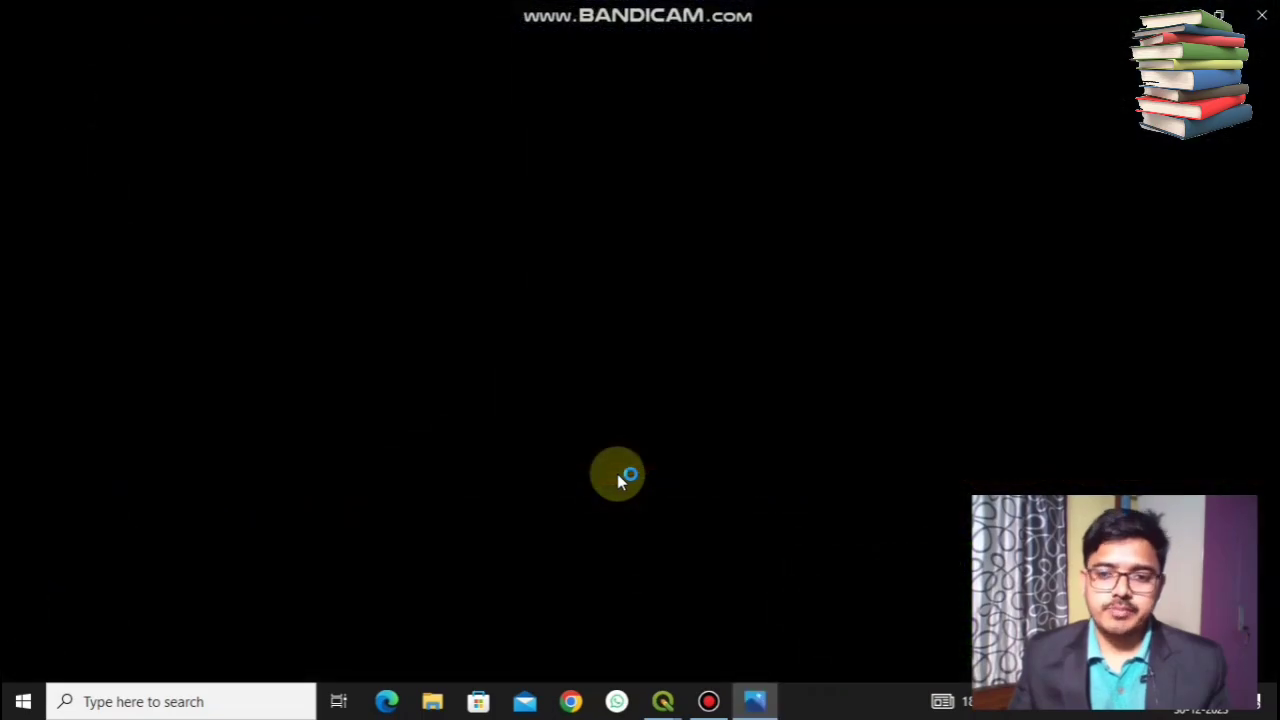